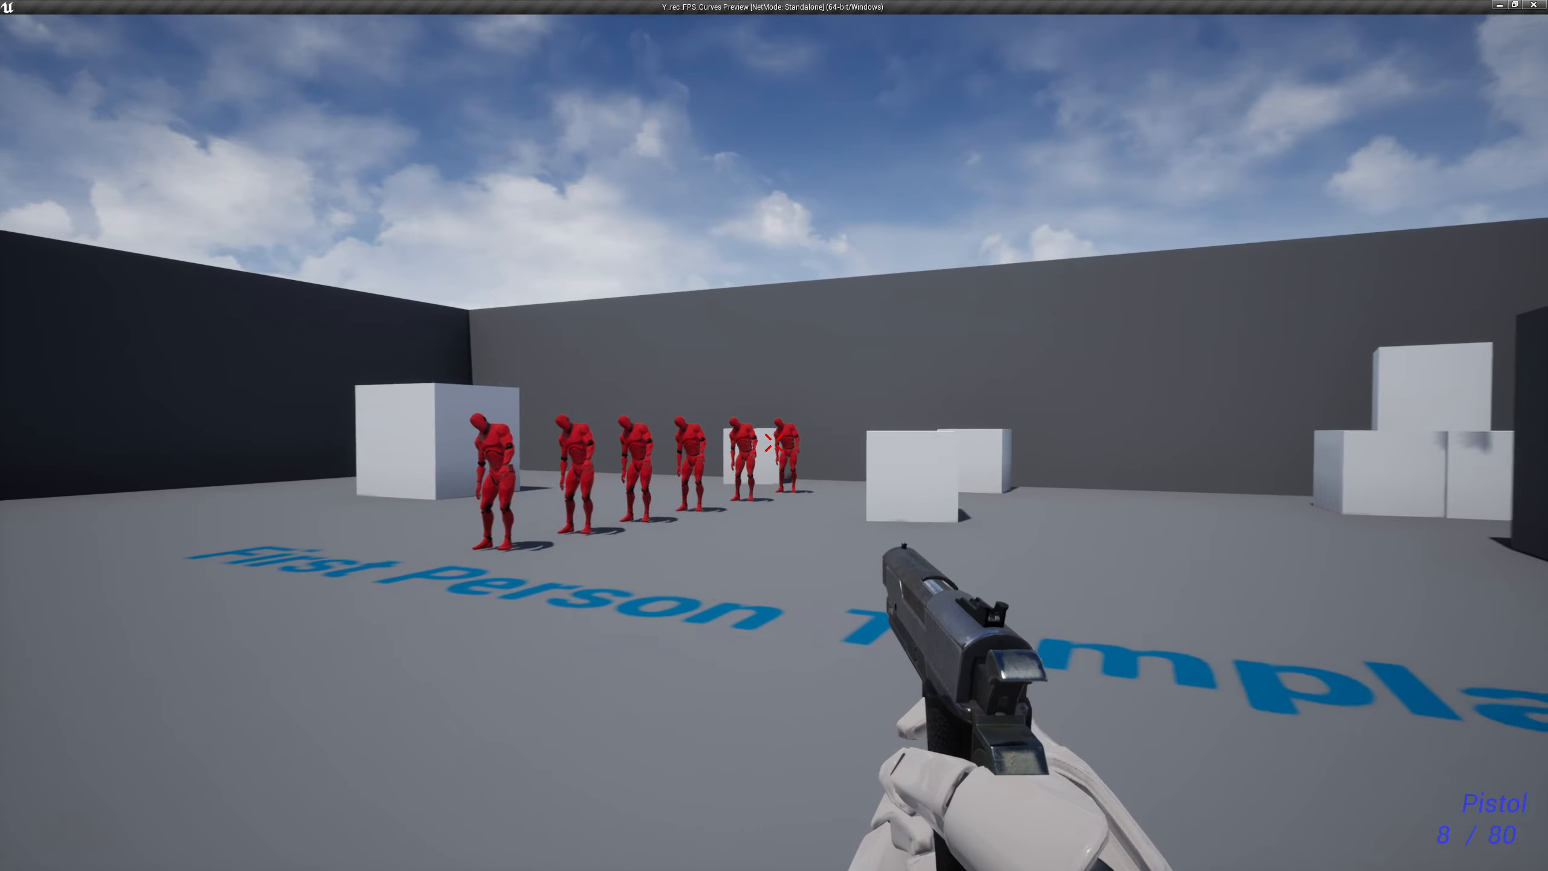
Fire the pistol at the row of red mannequins in the standalone preview and reload it.
click(774, 443)
click(774, 442)
click(774, 443)
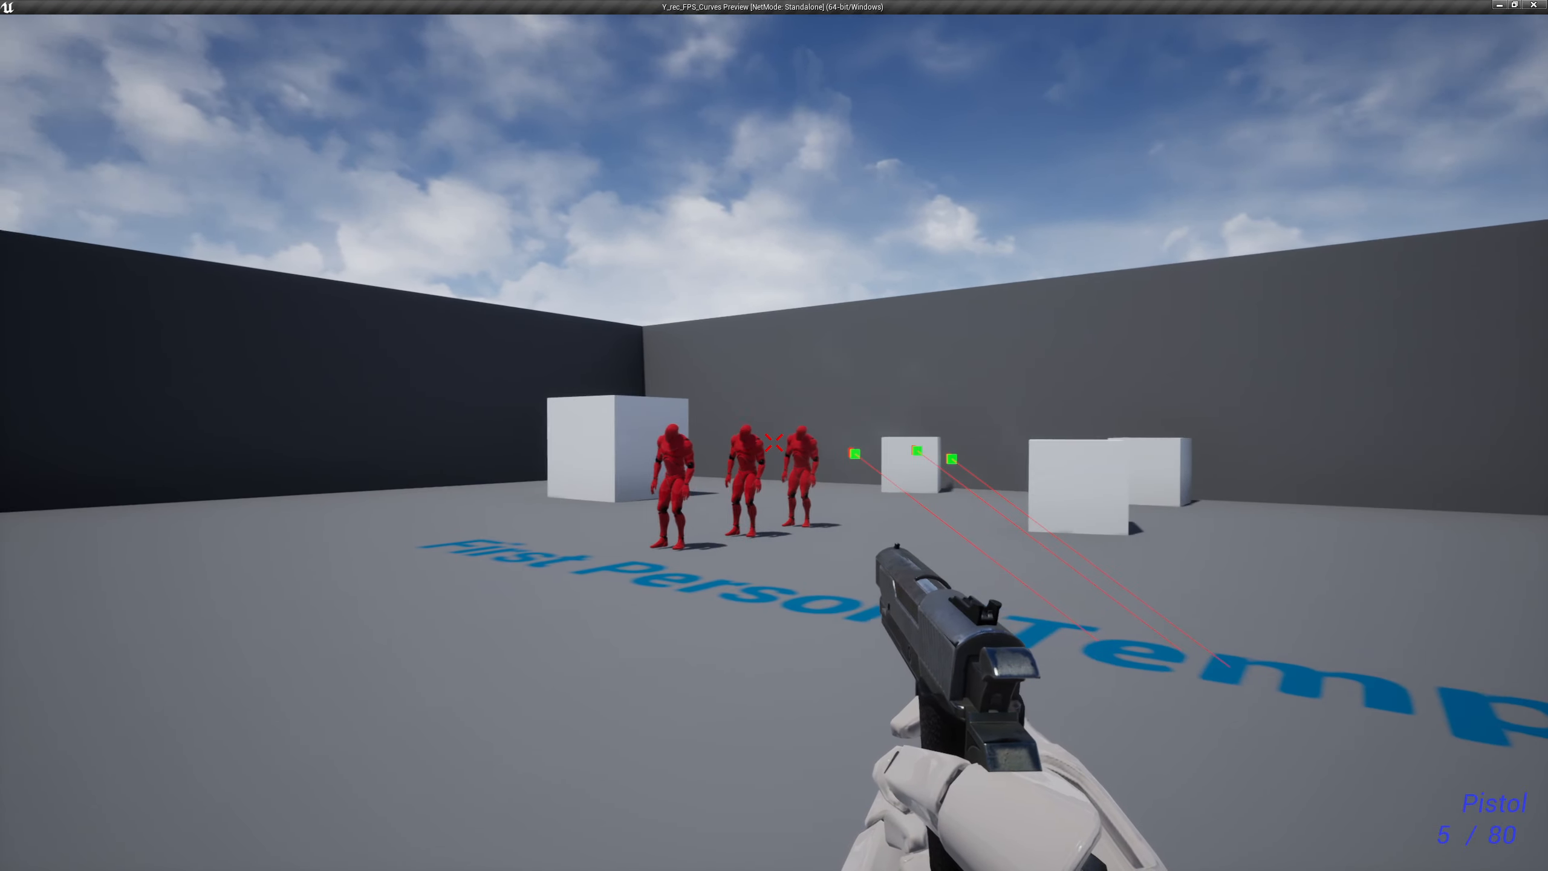
click(774, 443)
click(774, 443)
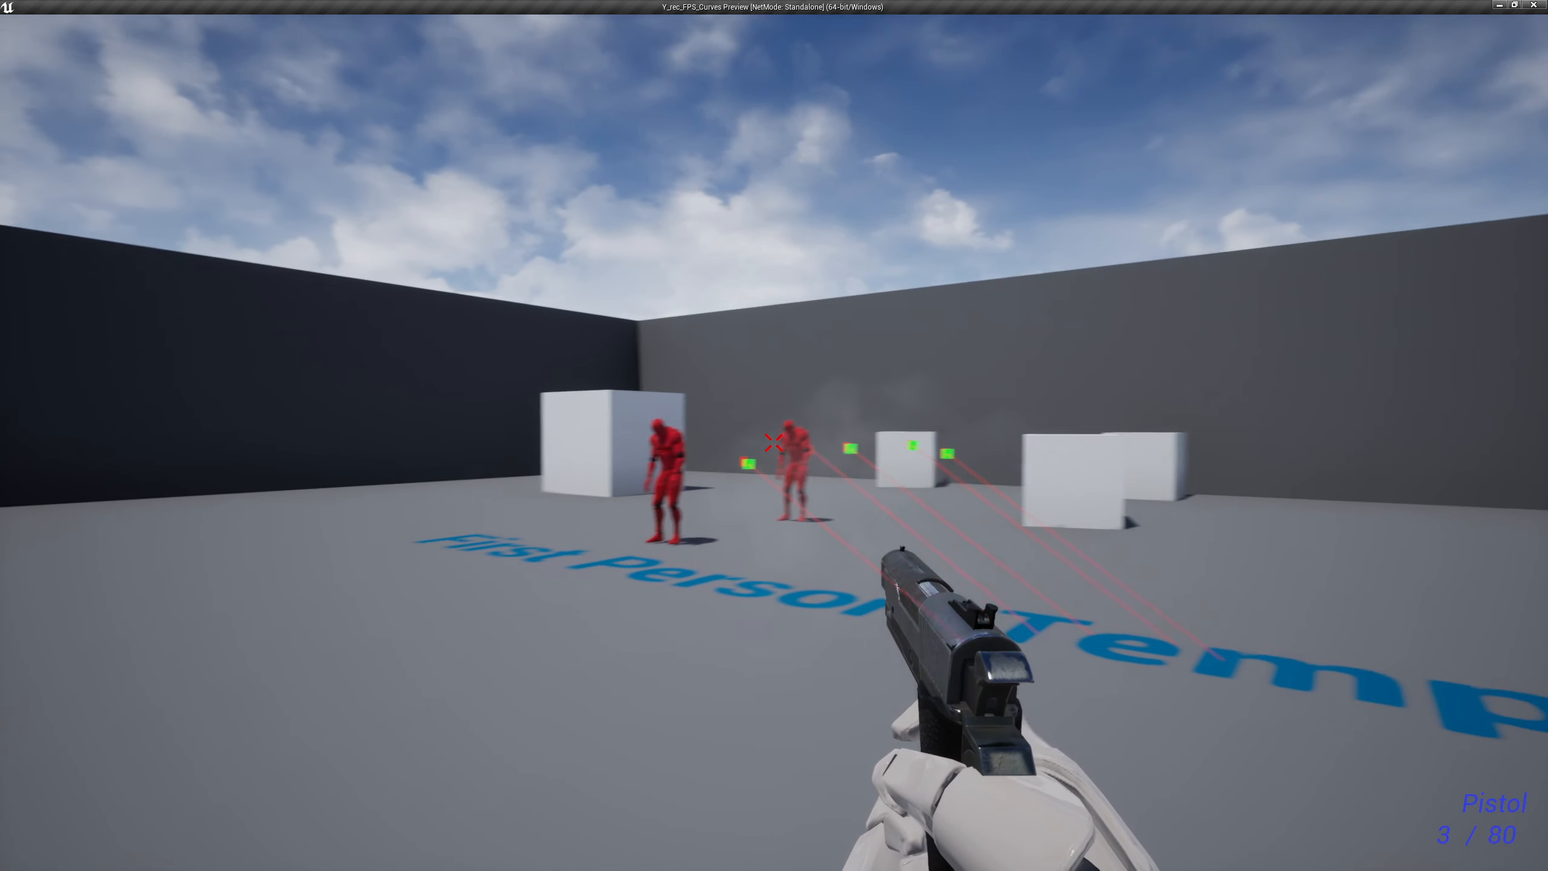
click(774, 443)
key(r)
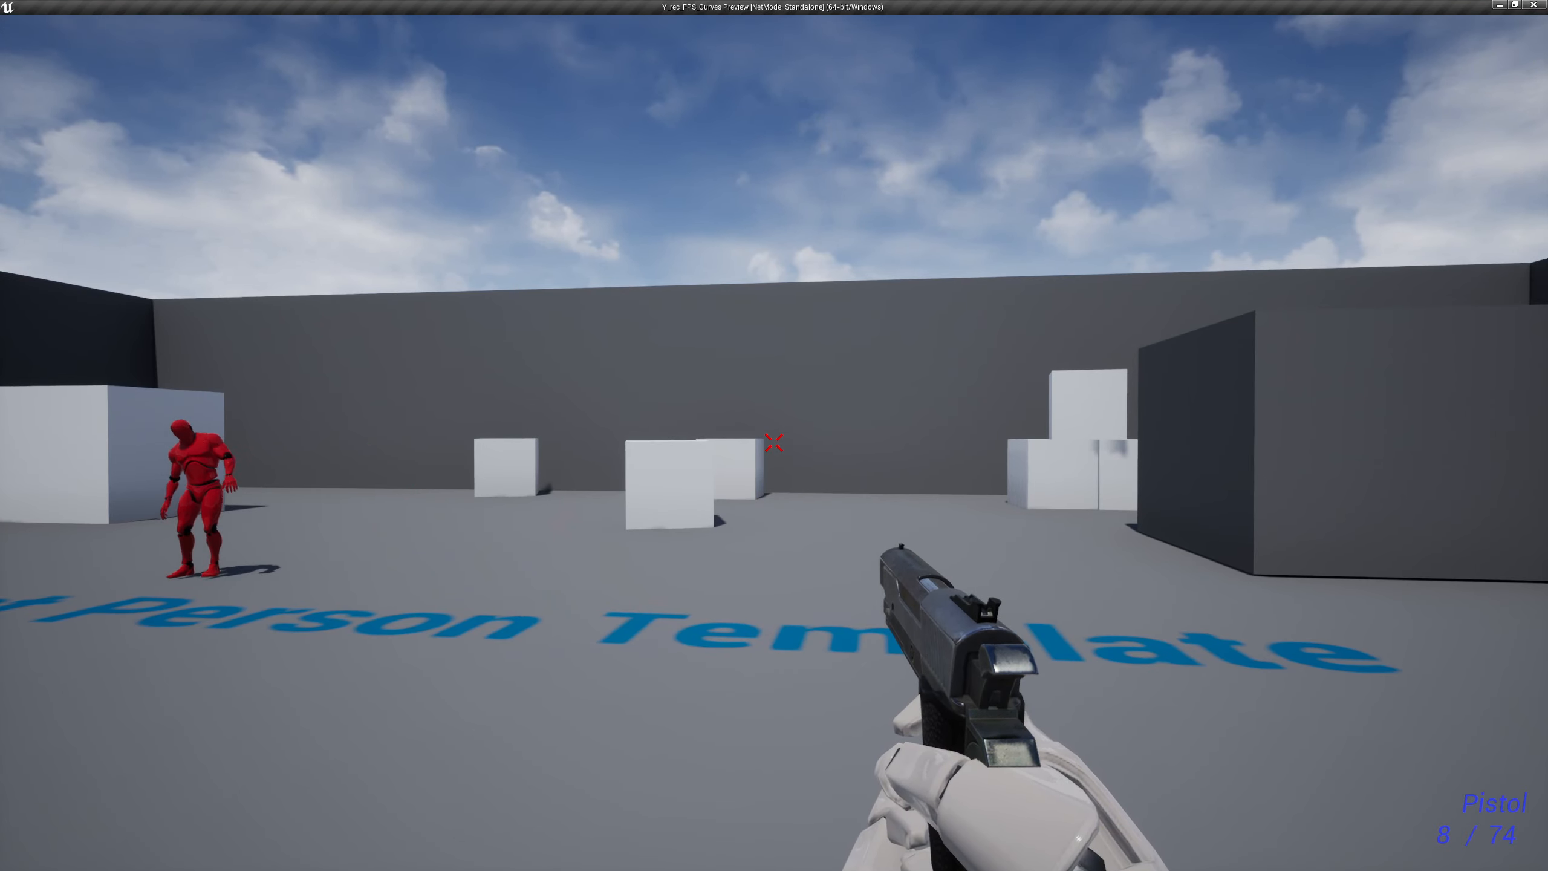
Strafe around the remaining red mannequin and test-fire the pistol.
key(a)
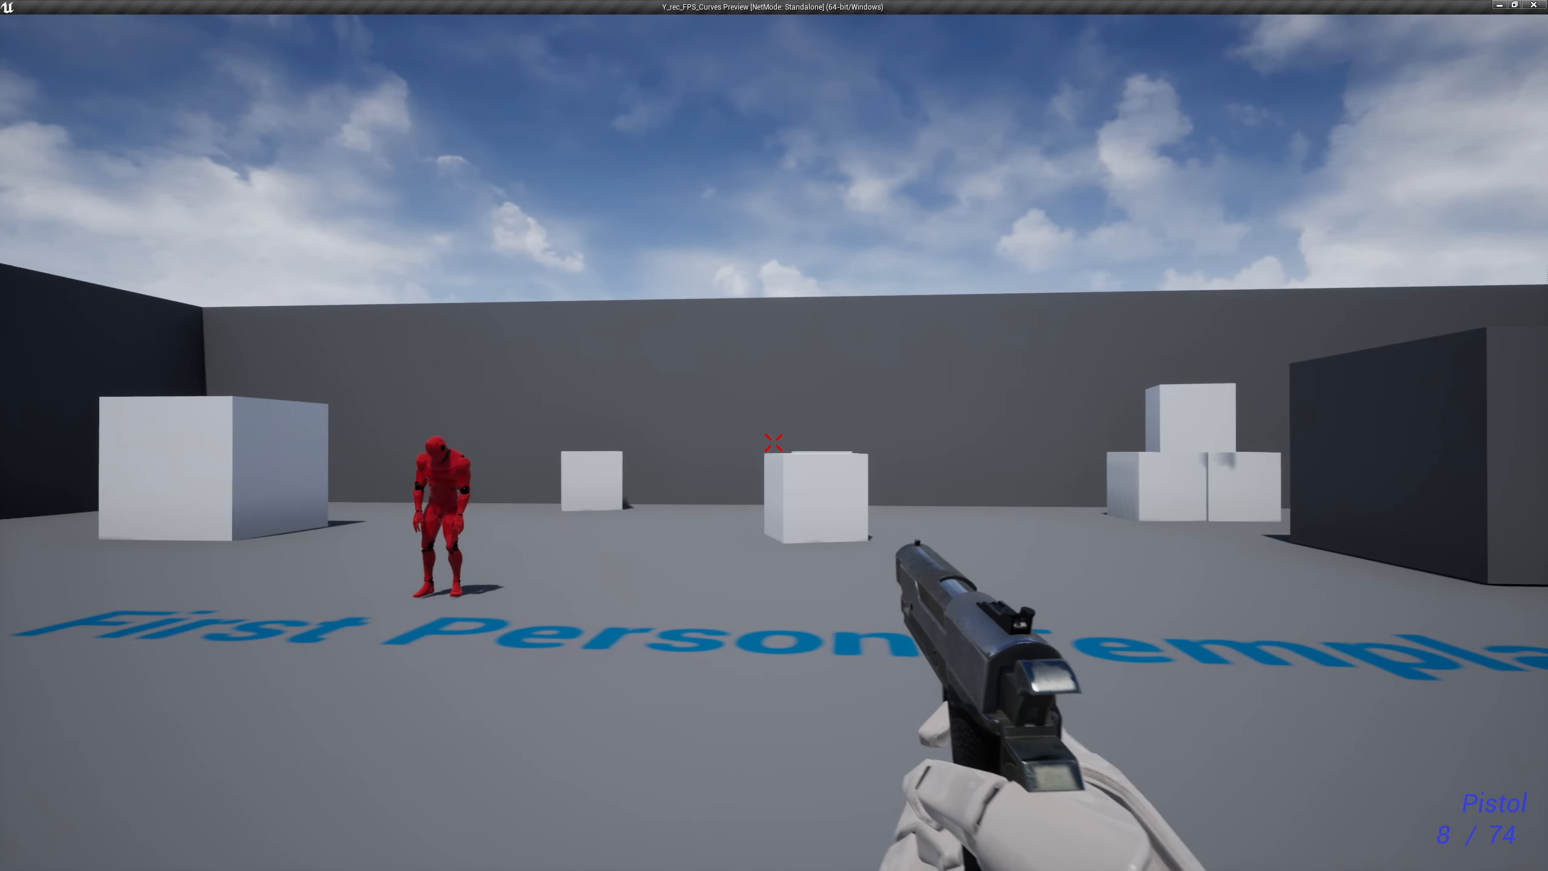
key(a)
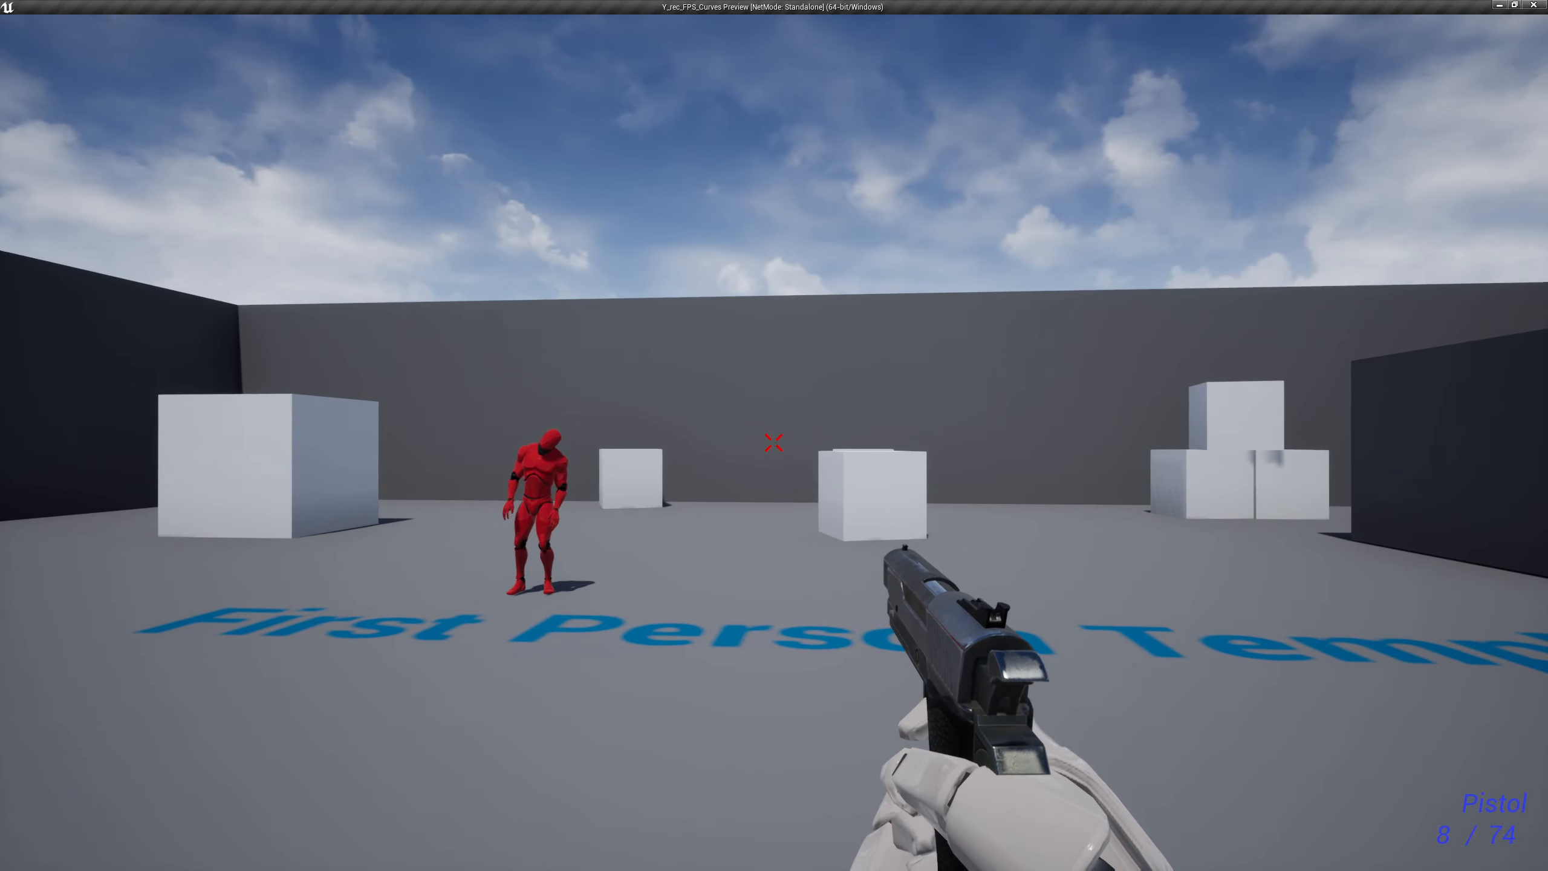
click(774, 443)
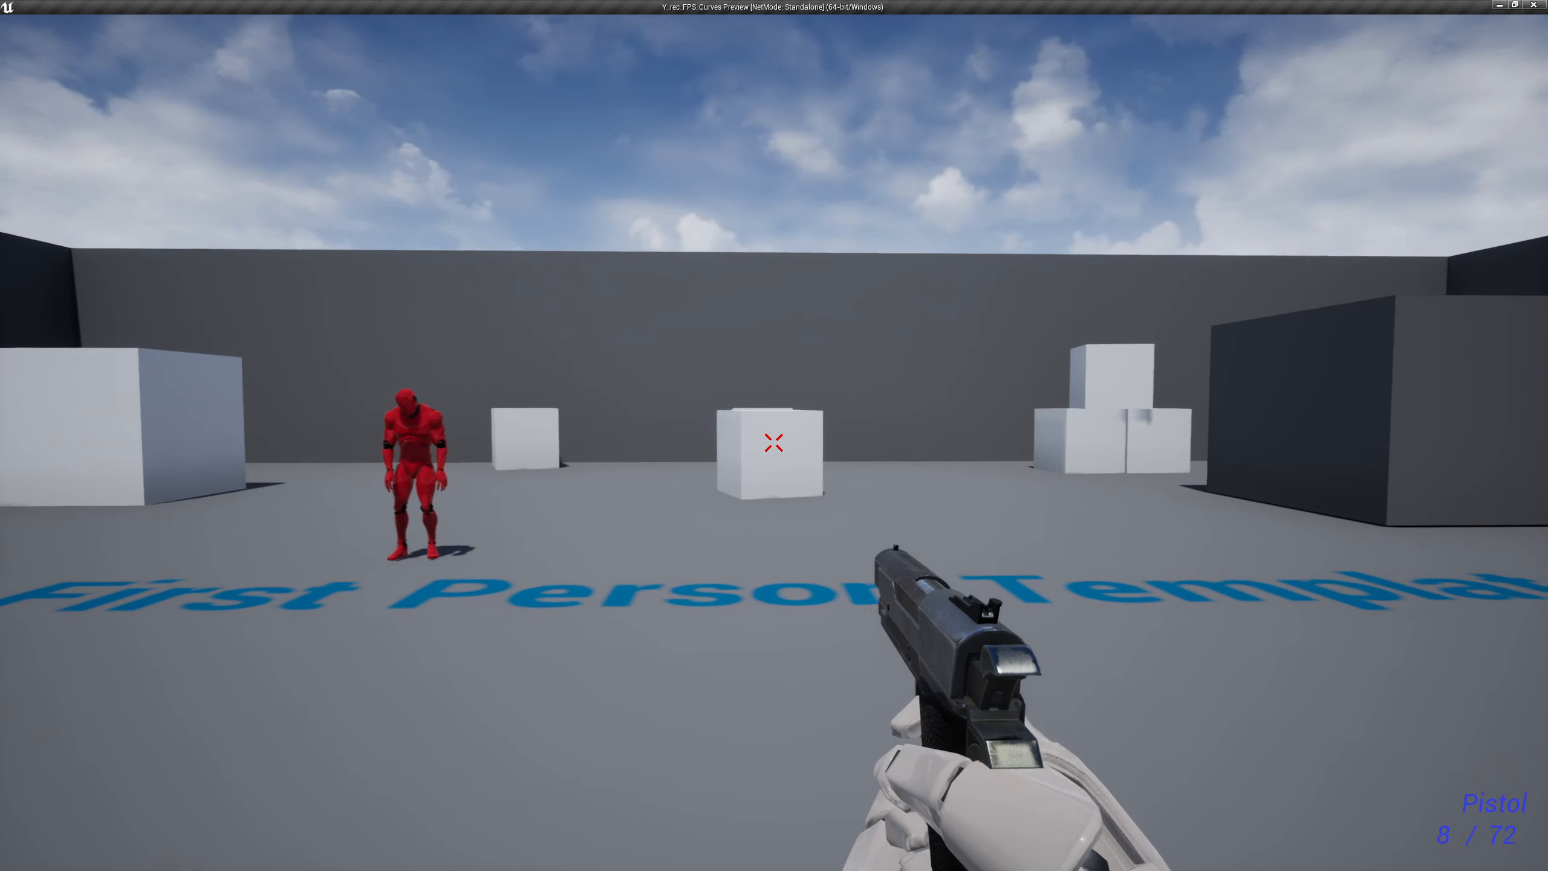
key(d)
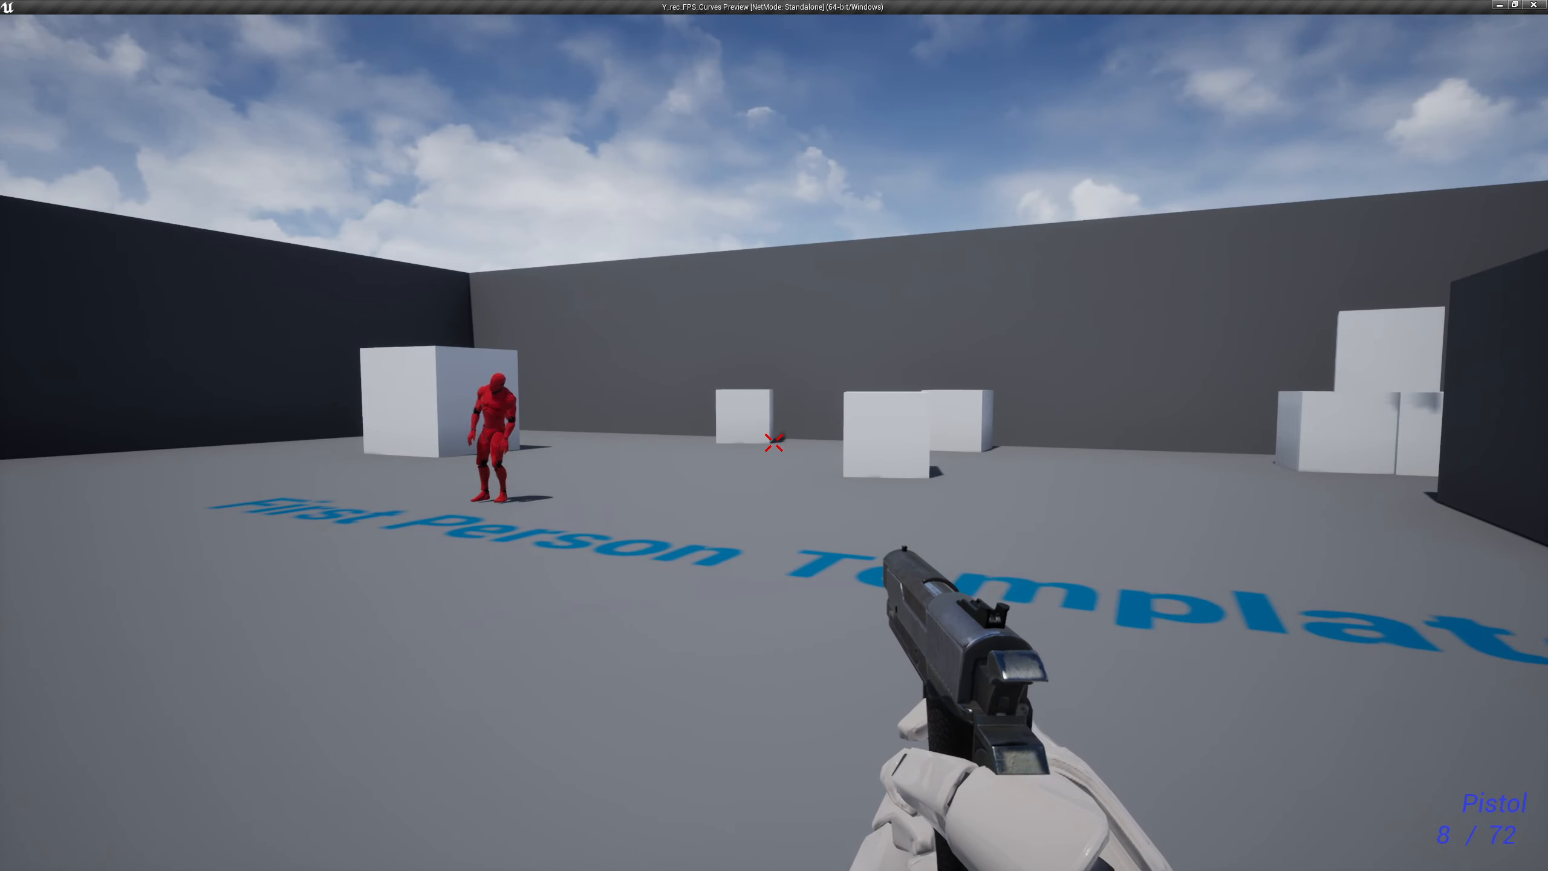
Fire rapidly until the pistol's magazine is empty and exit the standalone preview.
click(774, 443)
click(774, 442)
click(774, 443)
click(774, 442)
click(774, 442)
click(774, 442)
click(773, 443)
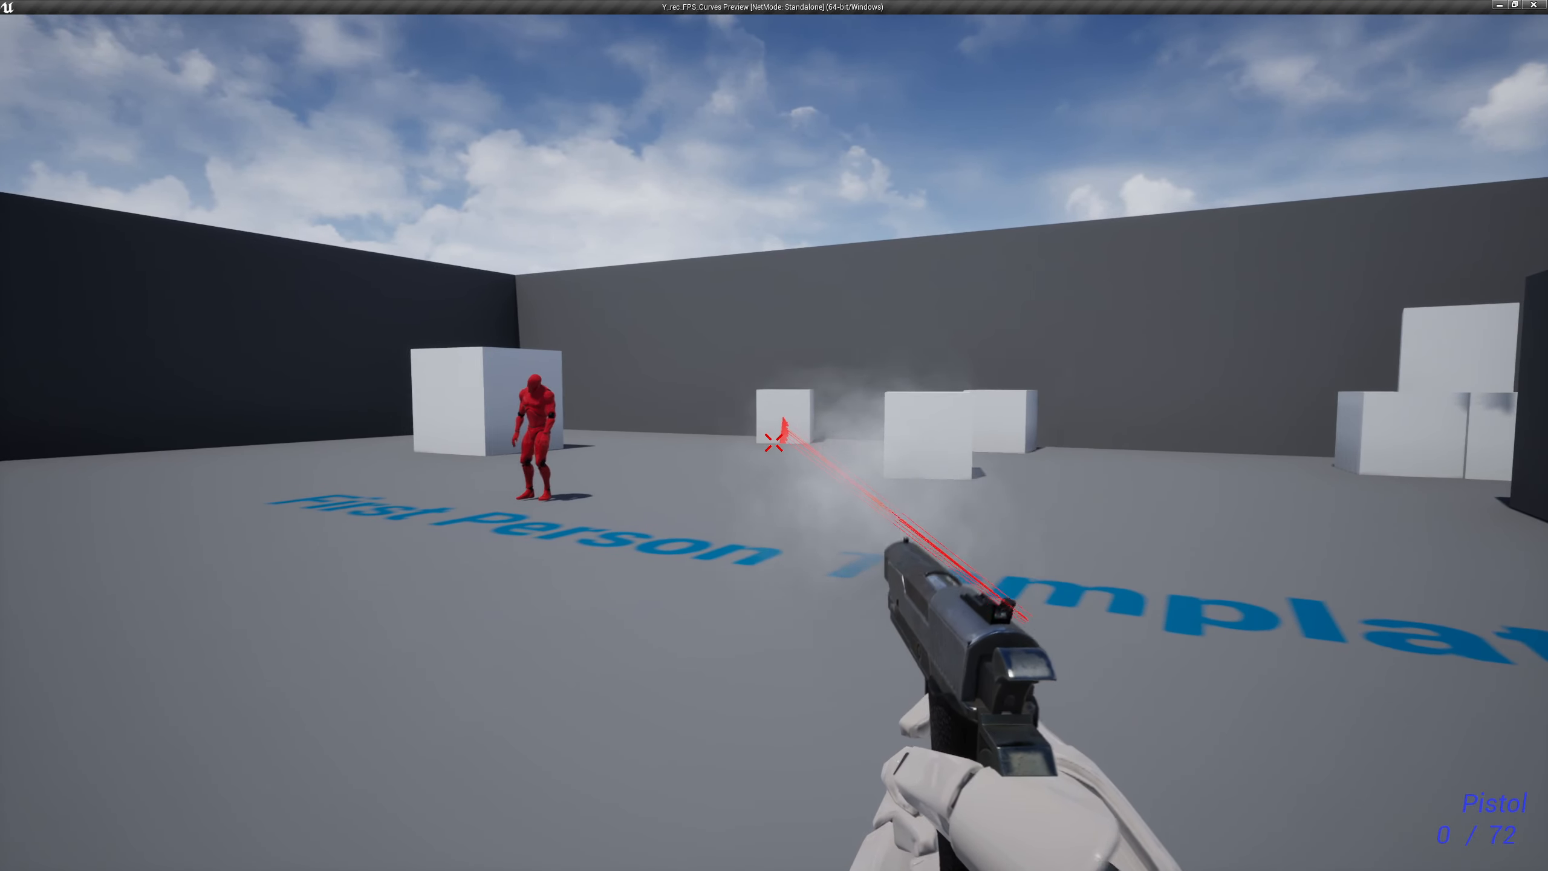
click(774, 442)
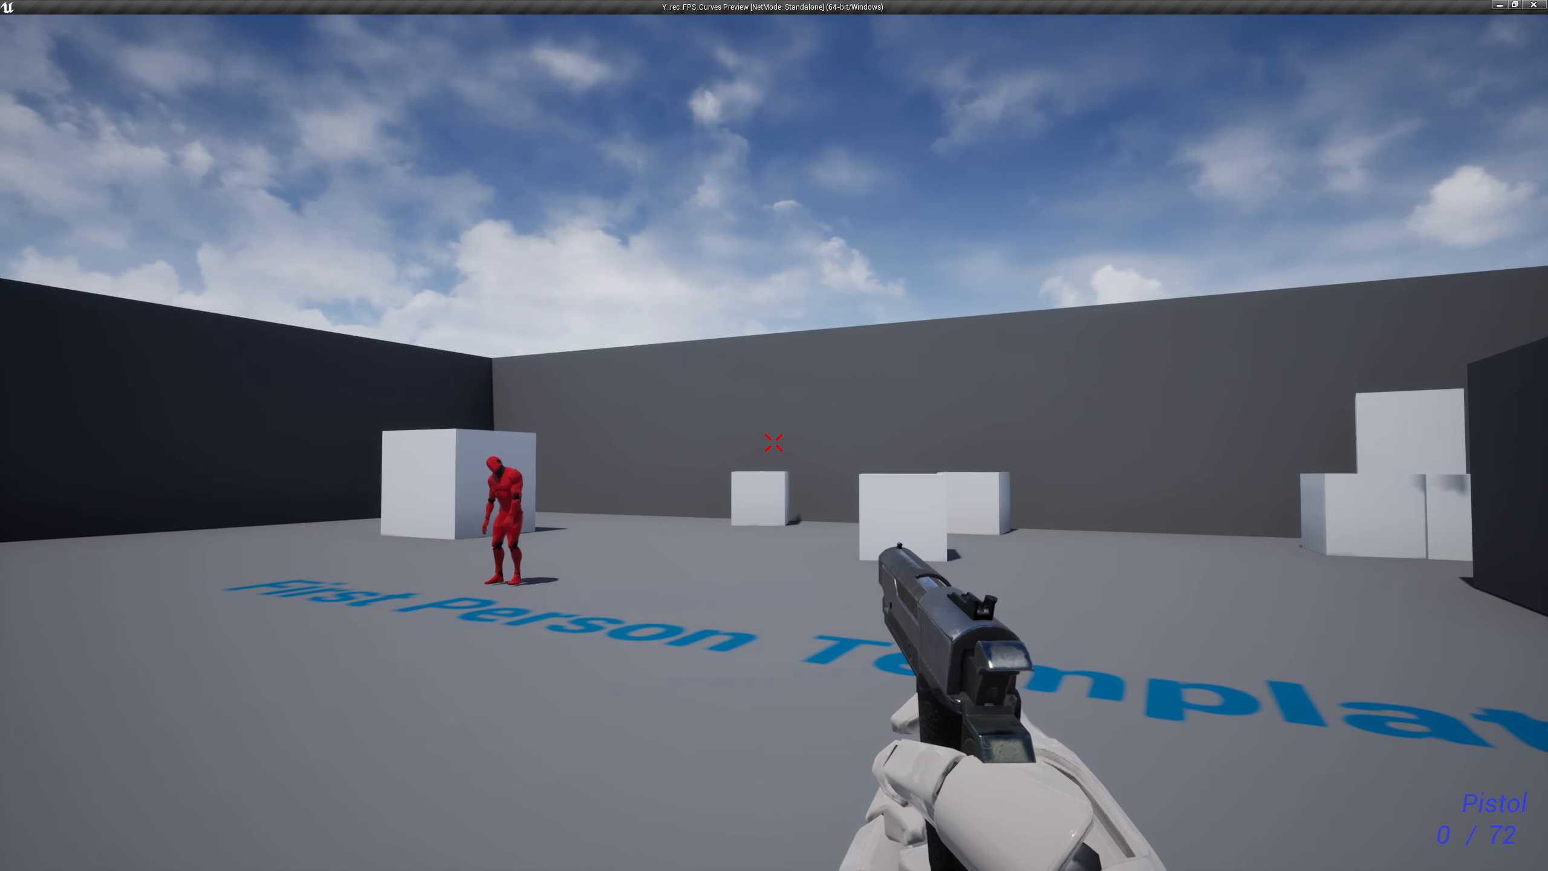
key(Escape)
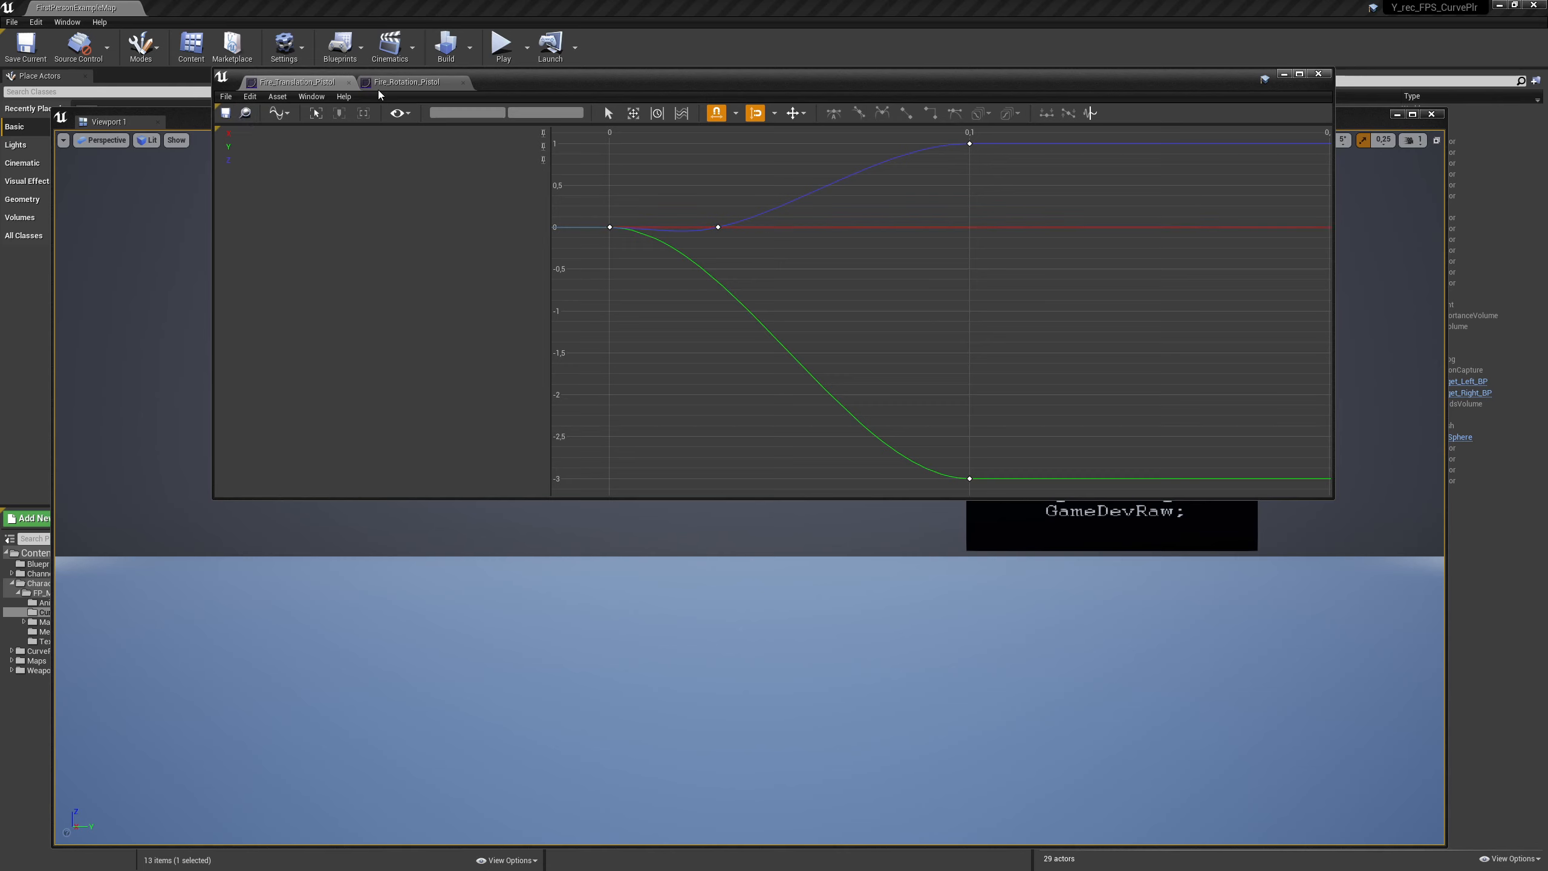
Compare the Fire_Rotation_Pistol and Fire_Translation_Pistol curves in the curve editor.
click(406, 81)
click(299, 82)
click(406, 81)
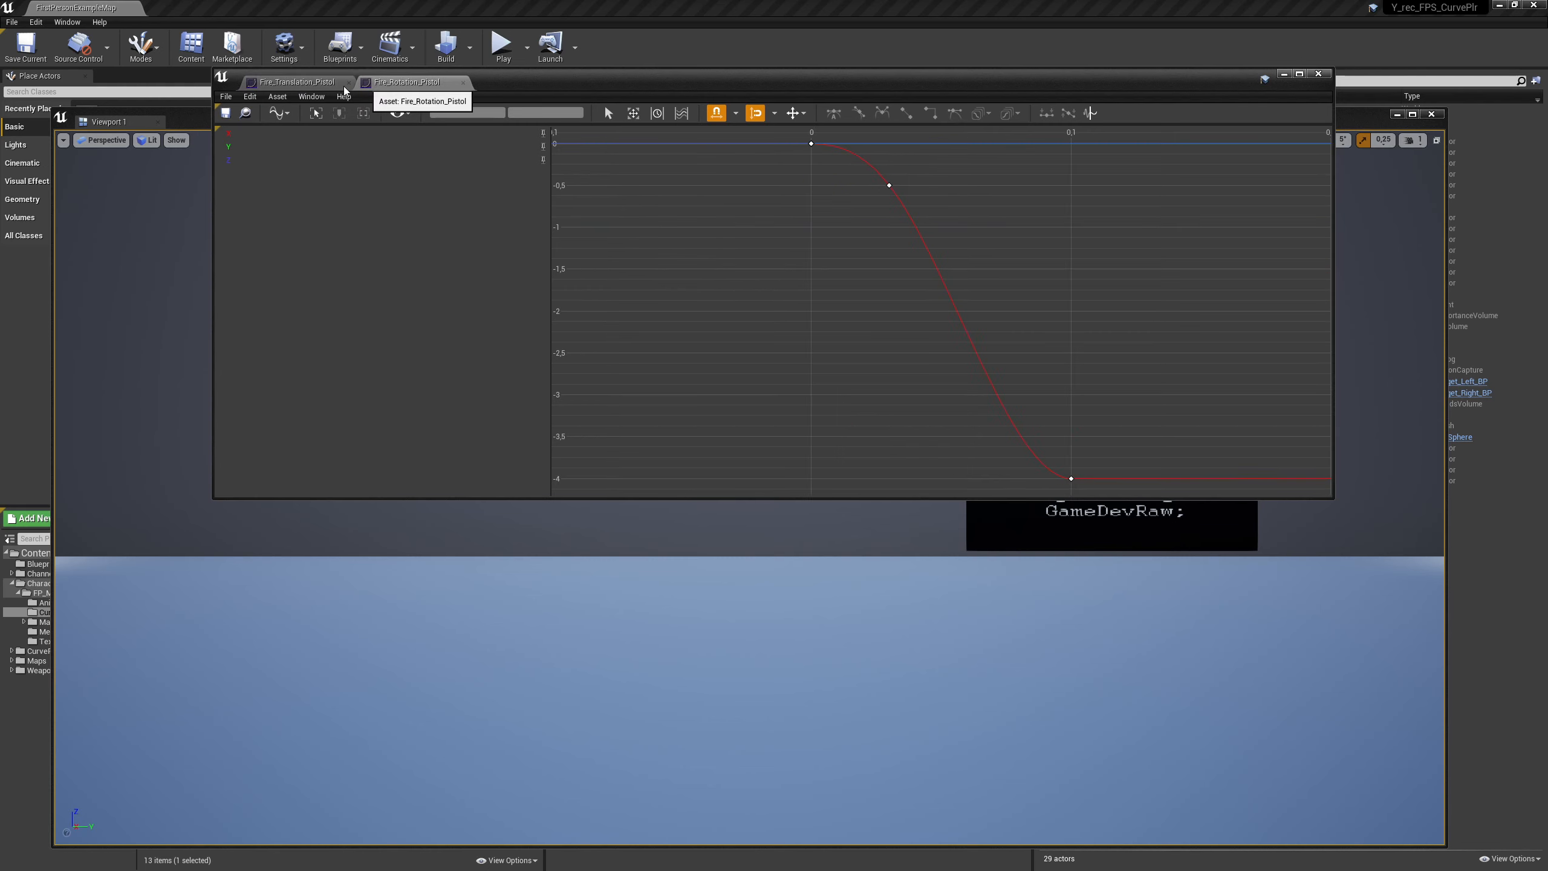
click(297, 82)
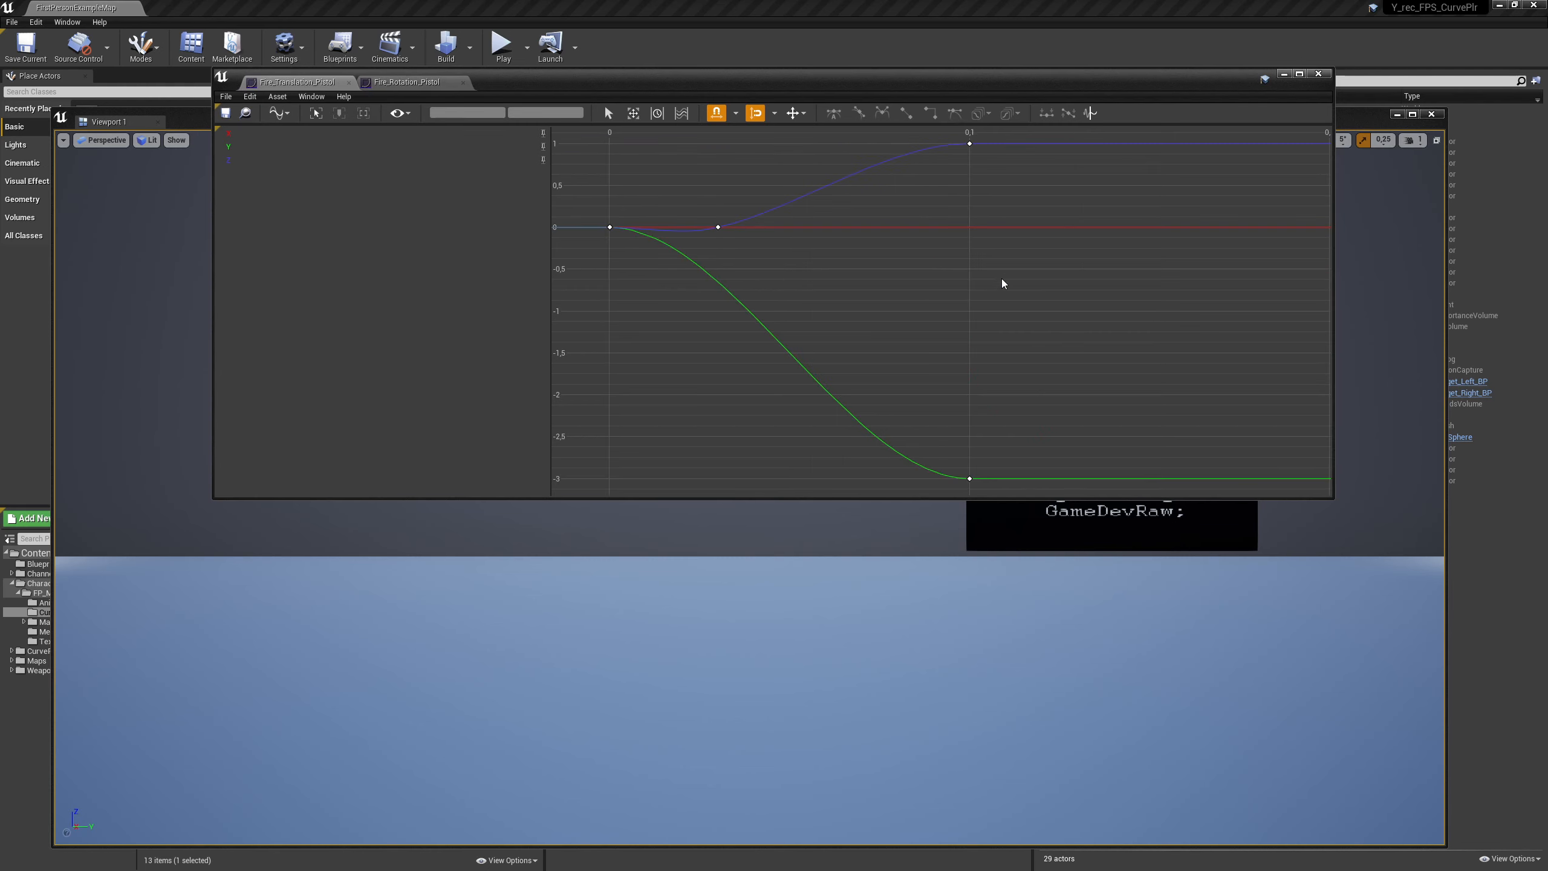
Play the level in the separate Viewport 1 window and maximize that window.
click(185, 116)
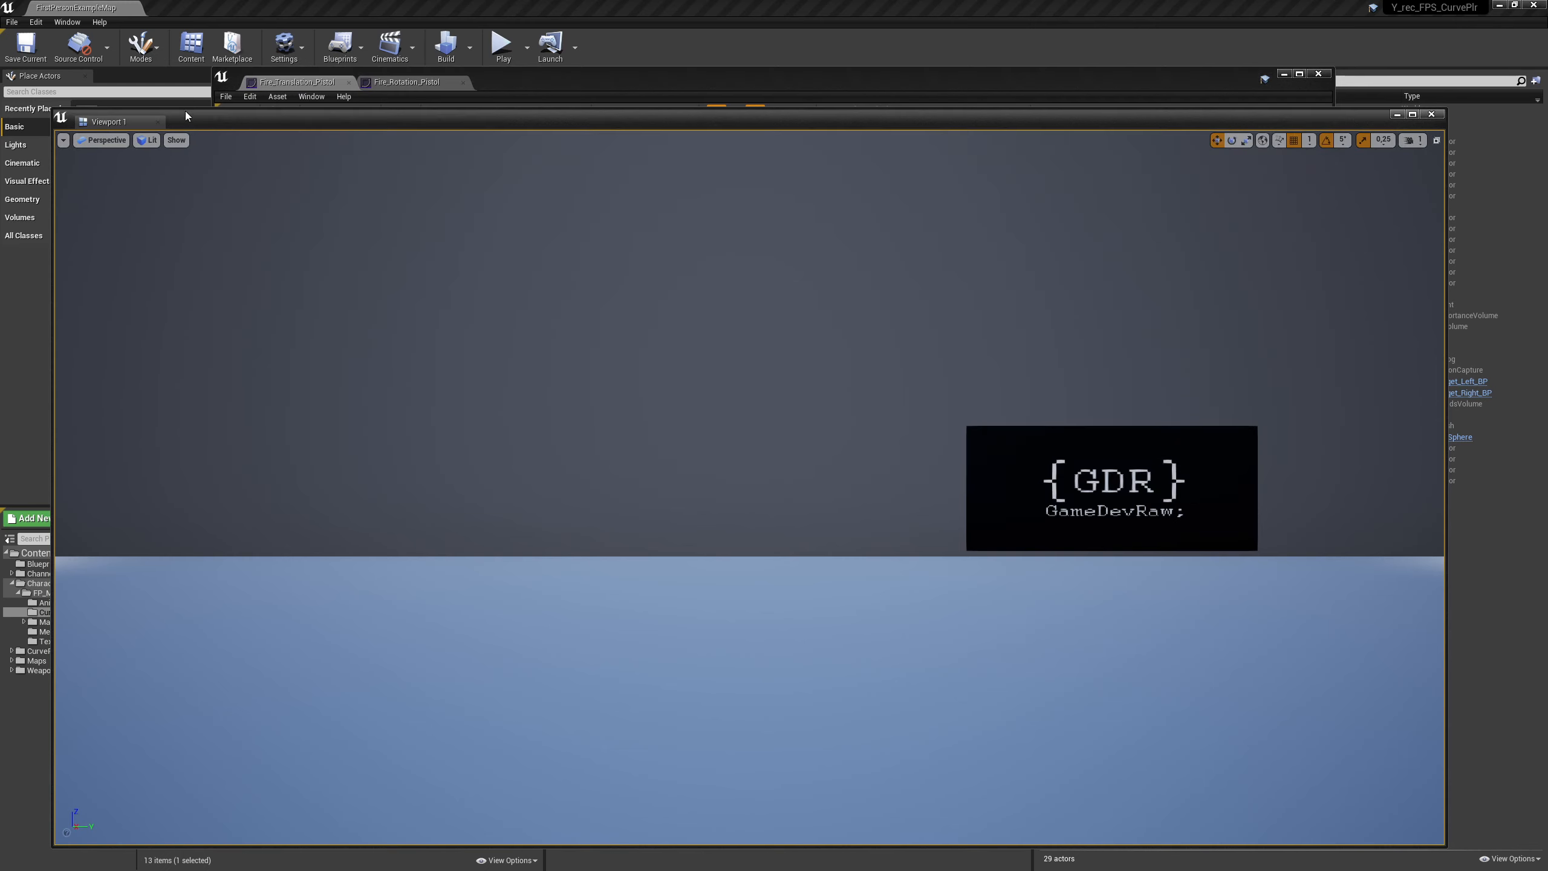
click(502, 45)
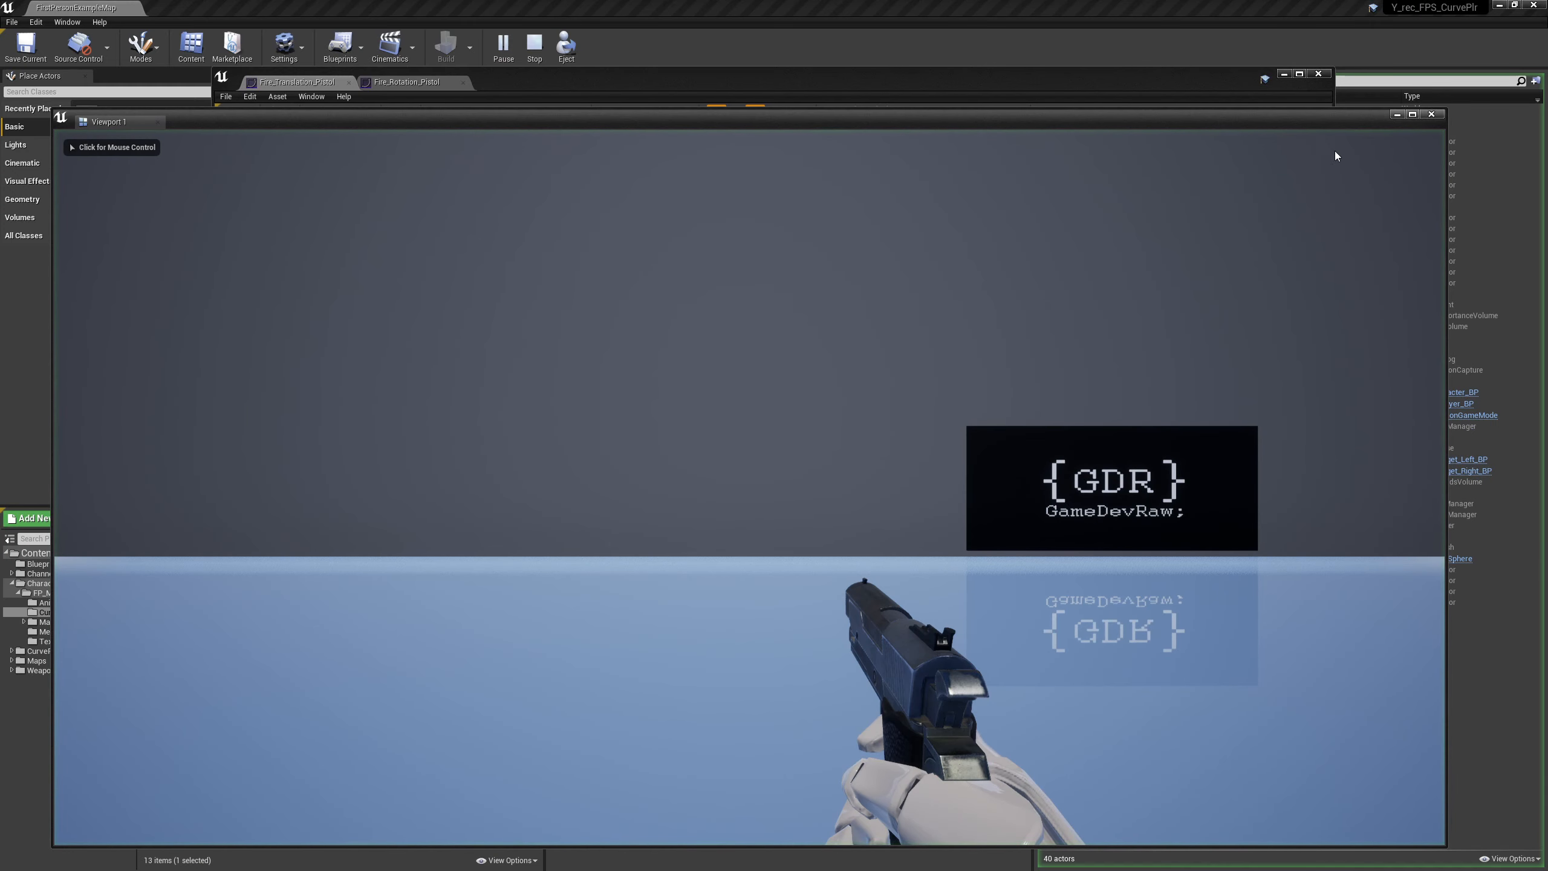
click(1412, 115)
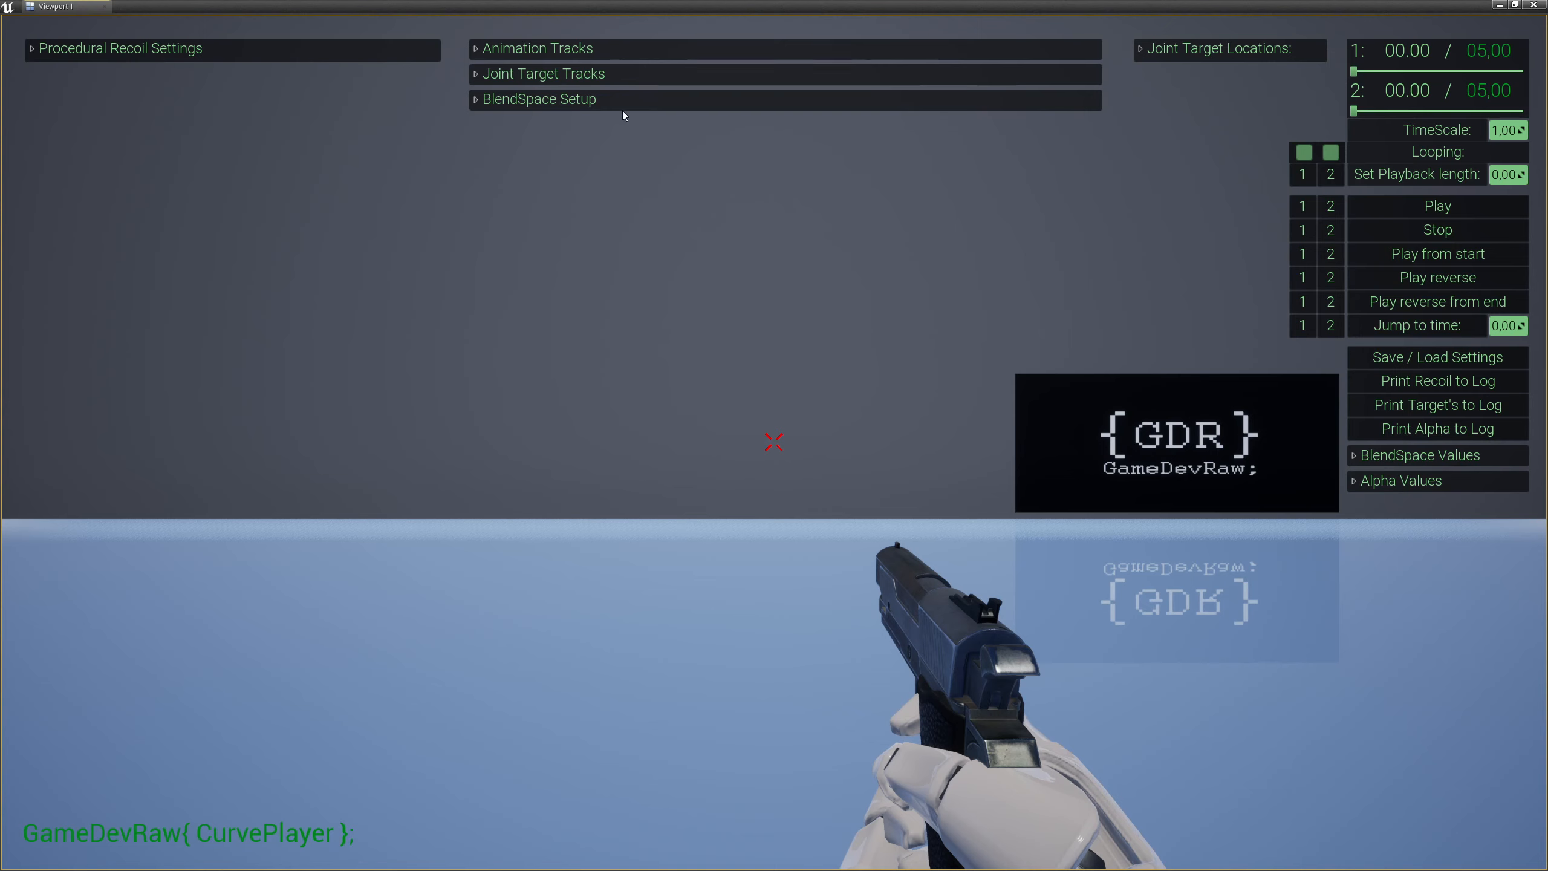
Load the settings saved in the Pistol slot, expand Animation Tracks and play track 1.
click(1425, 358)
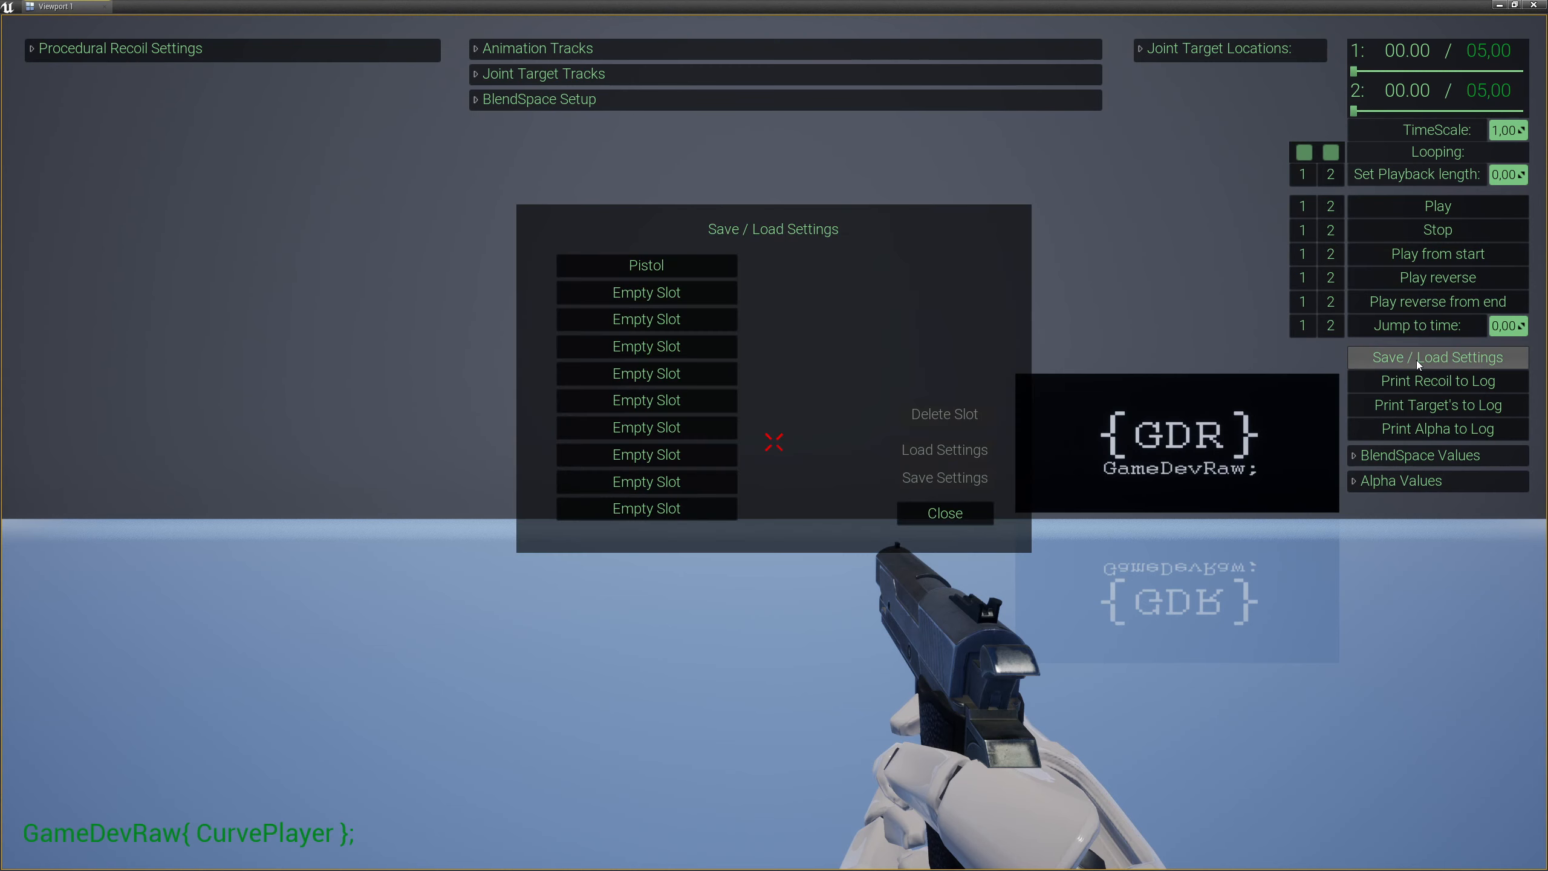
click(716, 263)
click(984, 451)
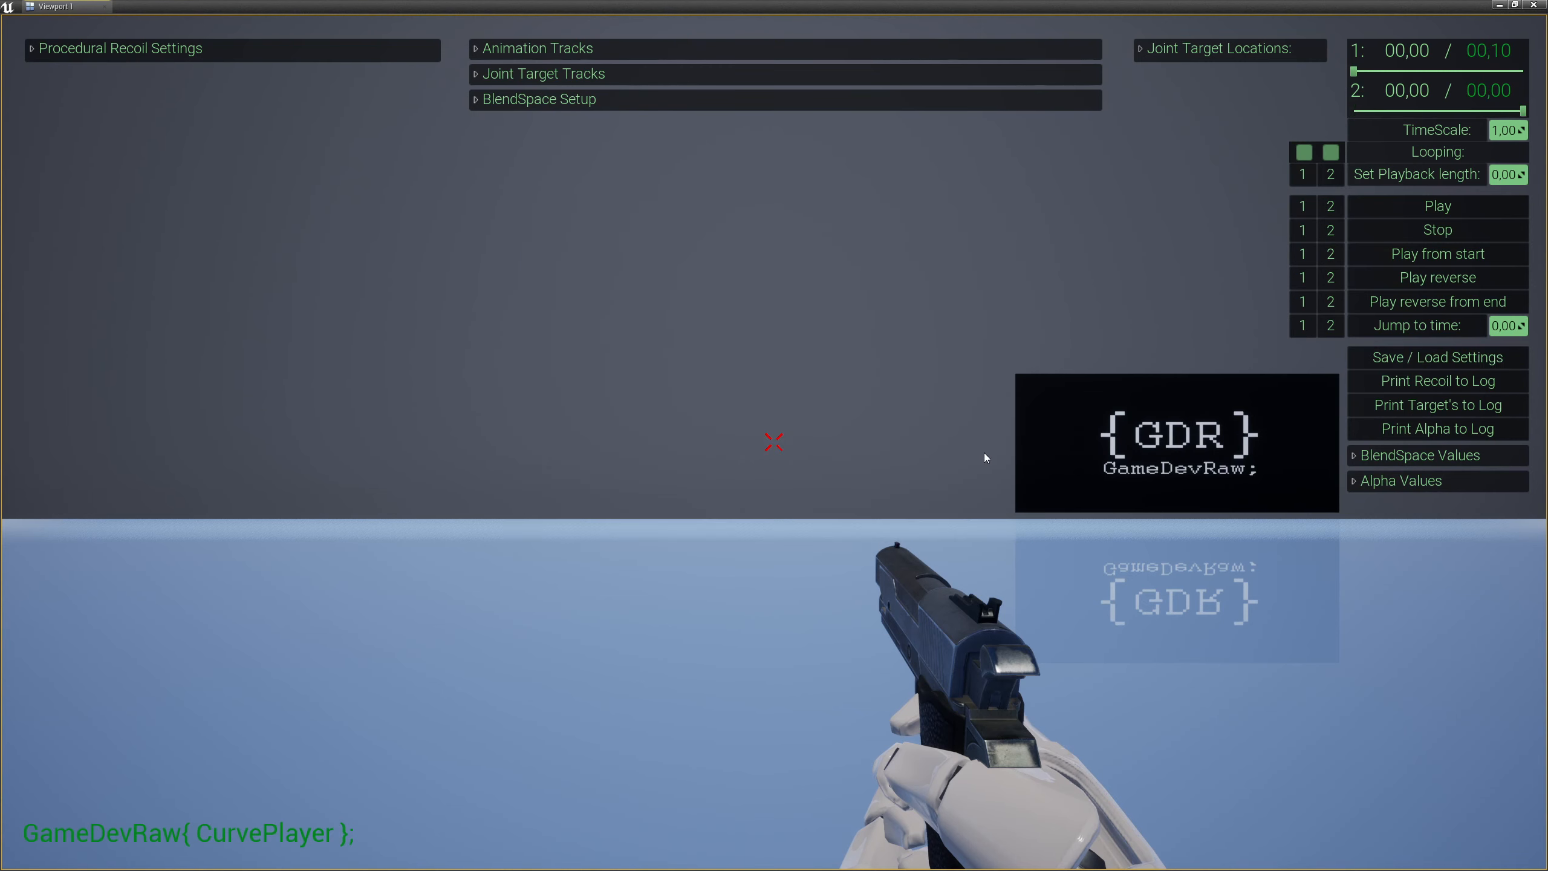
click(800, 58)
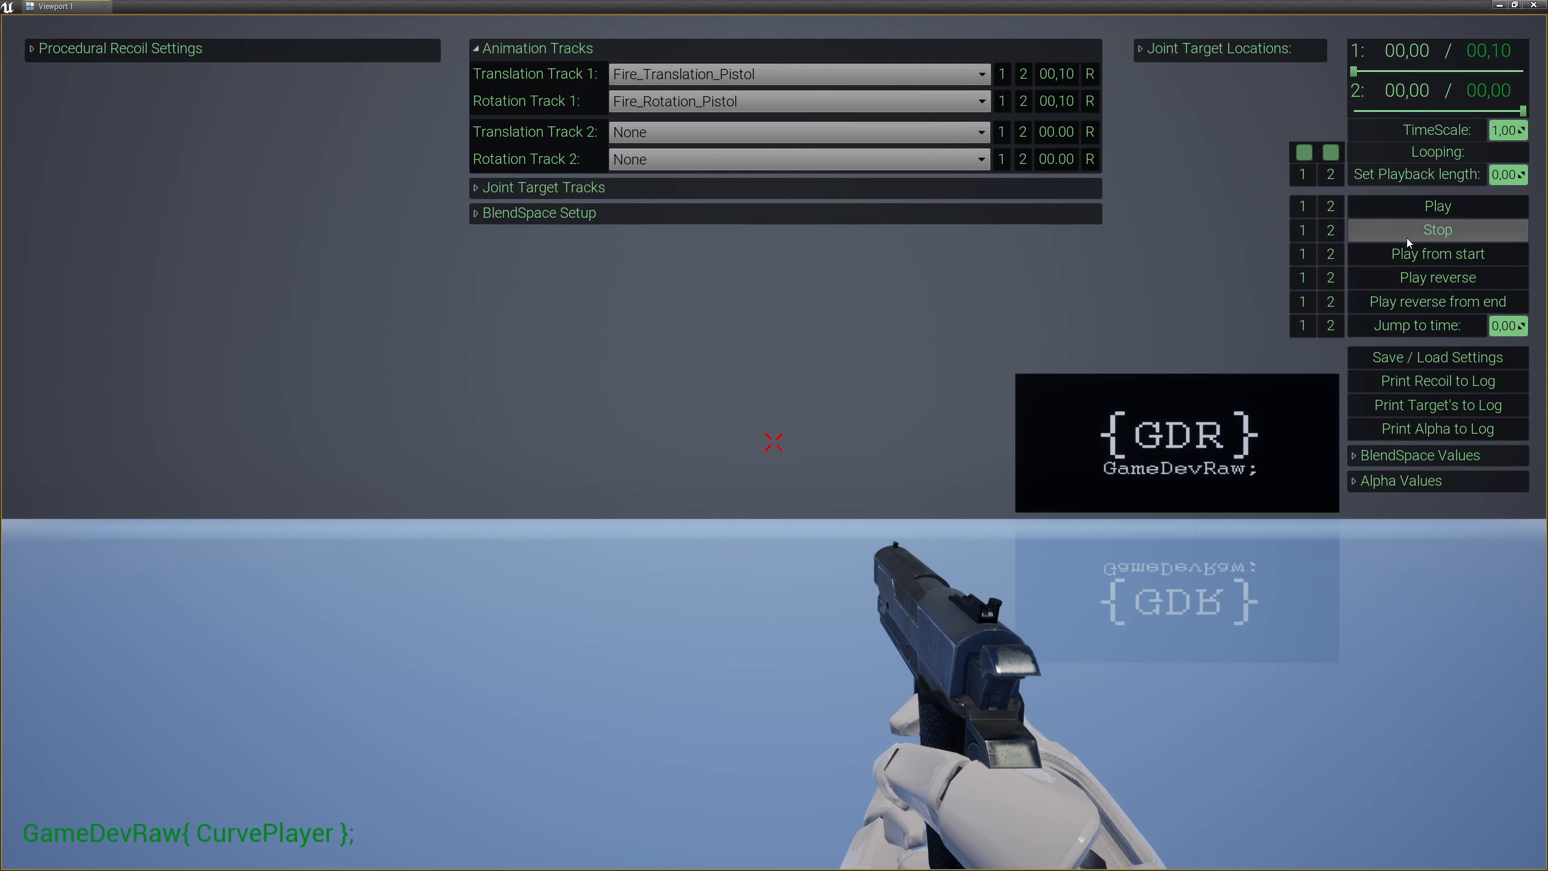
click(1300, 210)
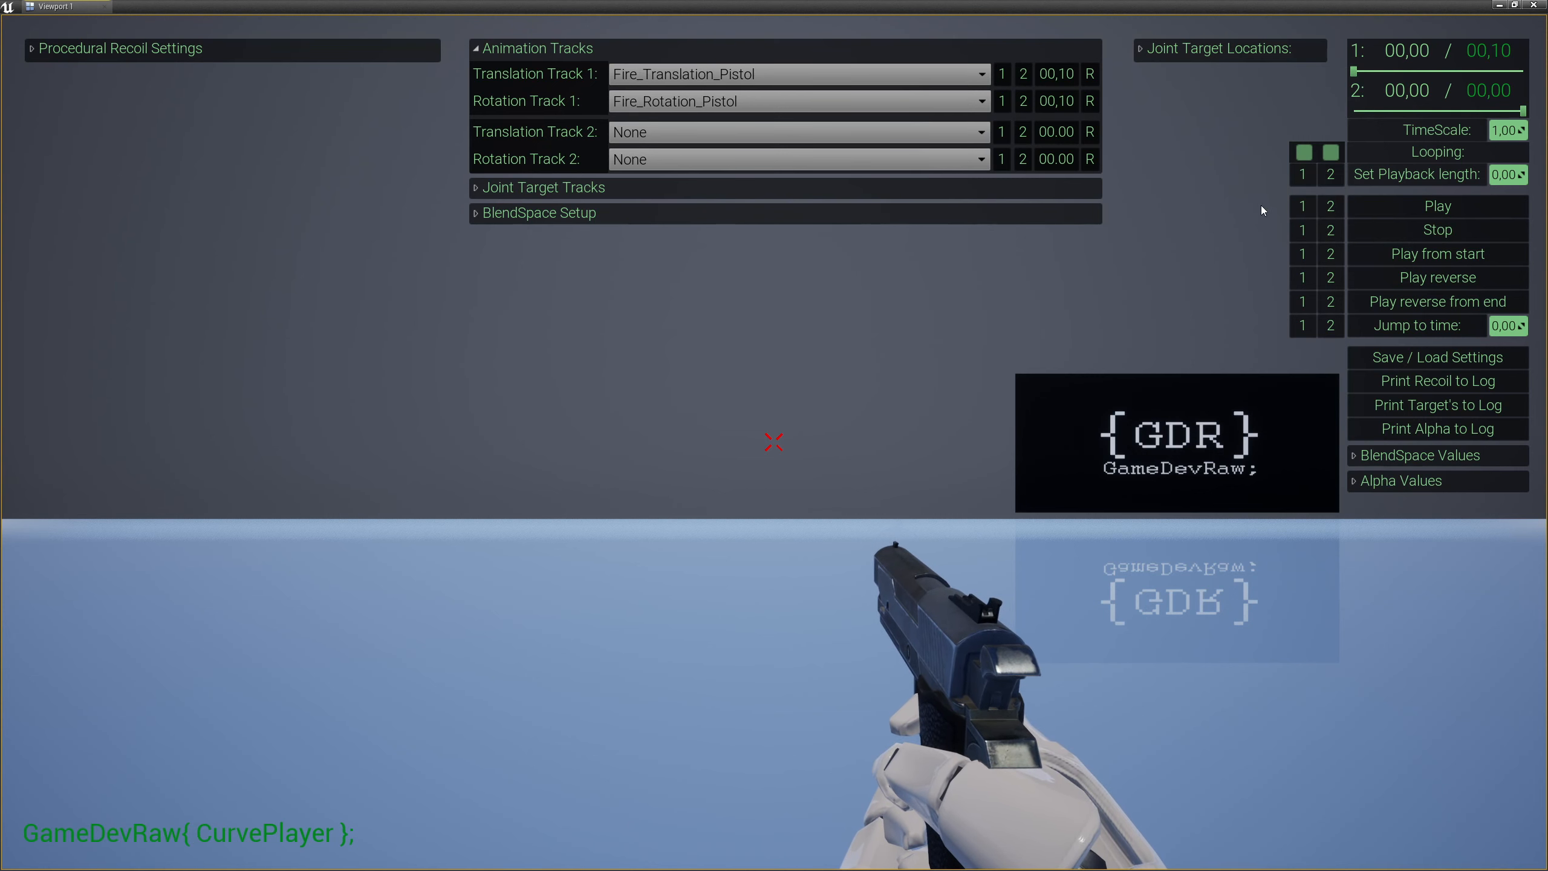
Expand Procedural Recoil Settings and set the Fire Time to 0,20.
click(175, 50)
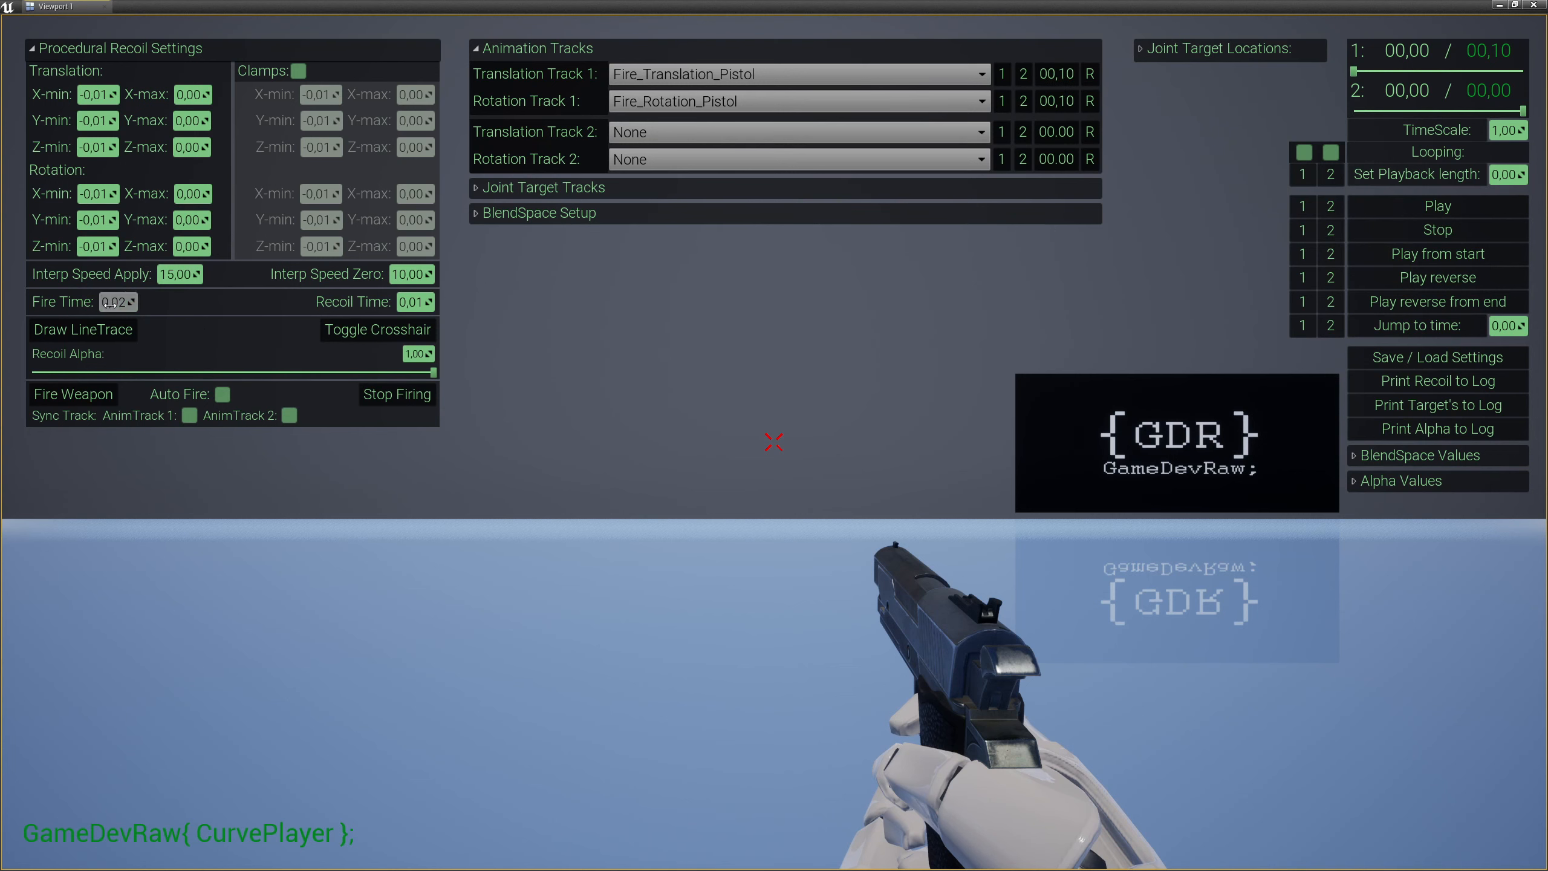
key(BackSpace)
key(BackSpace)
text(20)
Set the Recoil Time to 0,06.
click(406, 301)
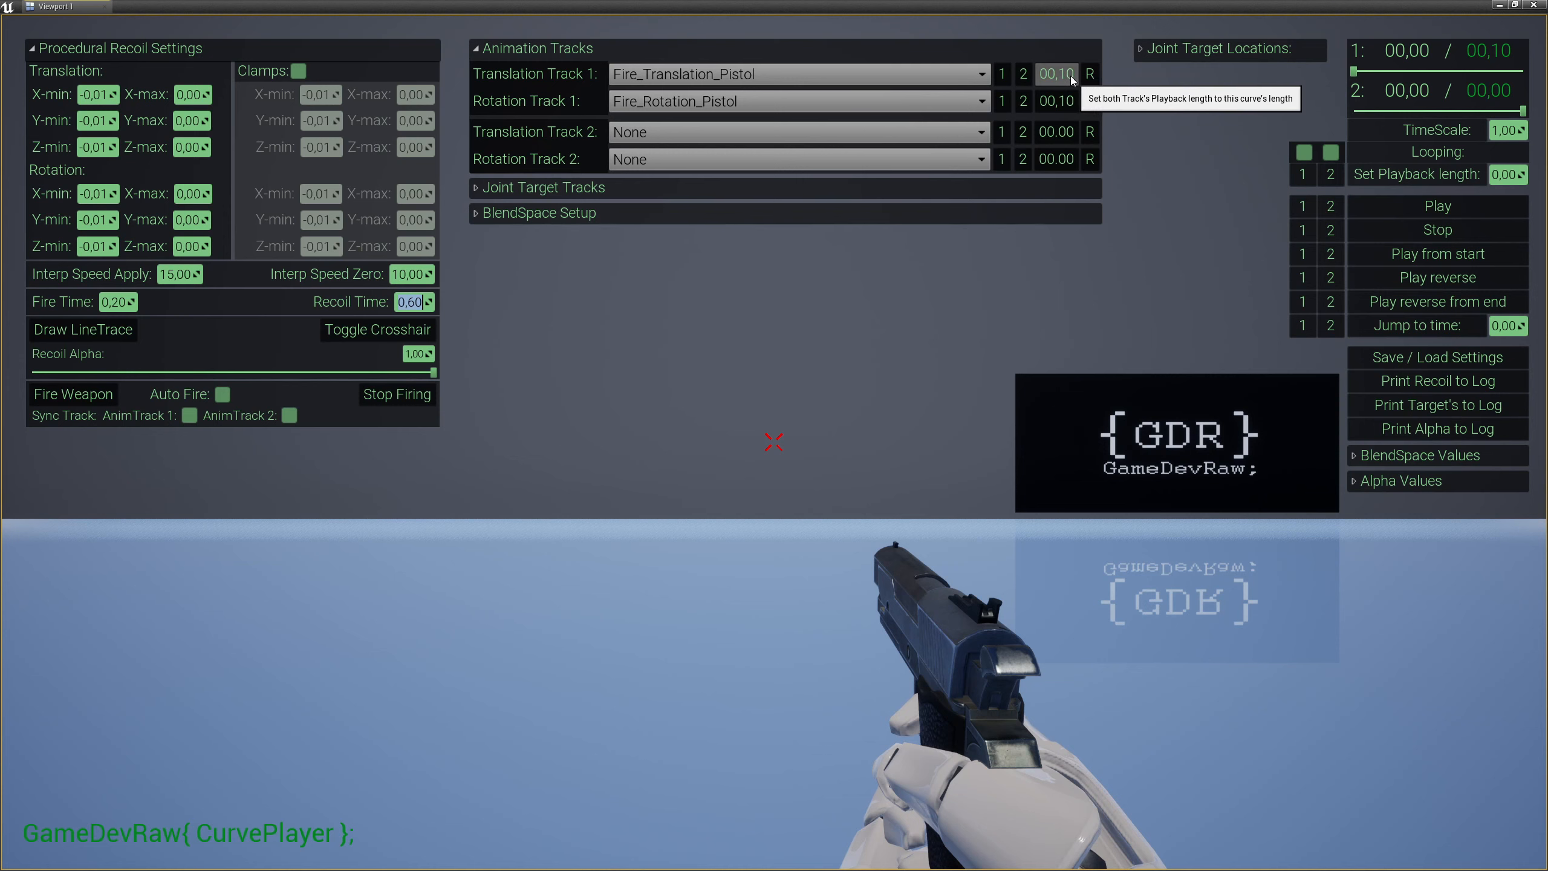
click(417, 301)
text(,06)
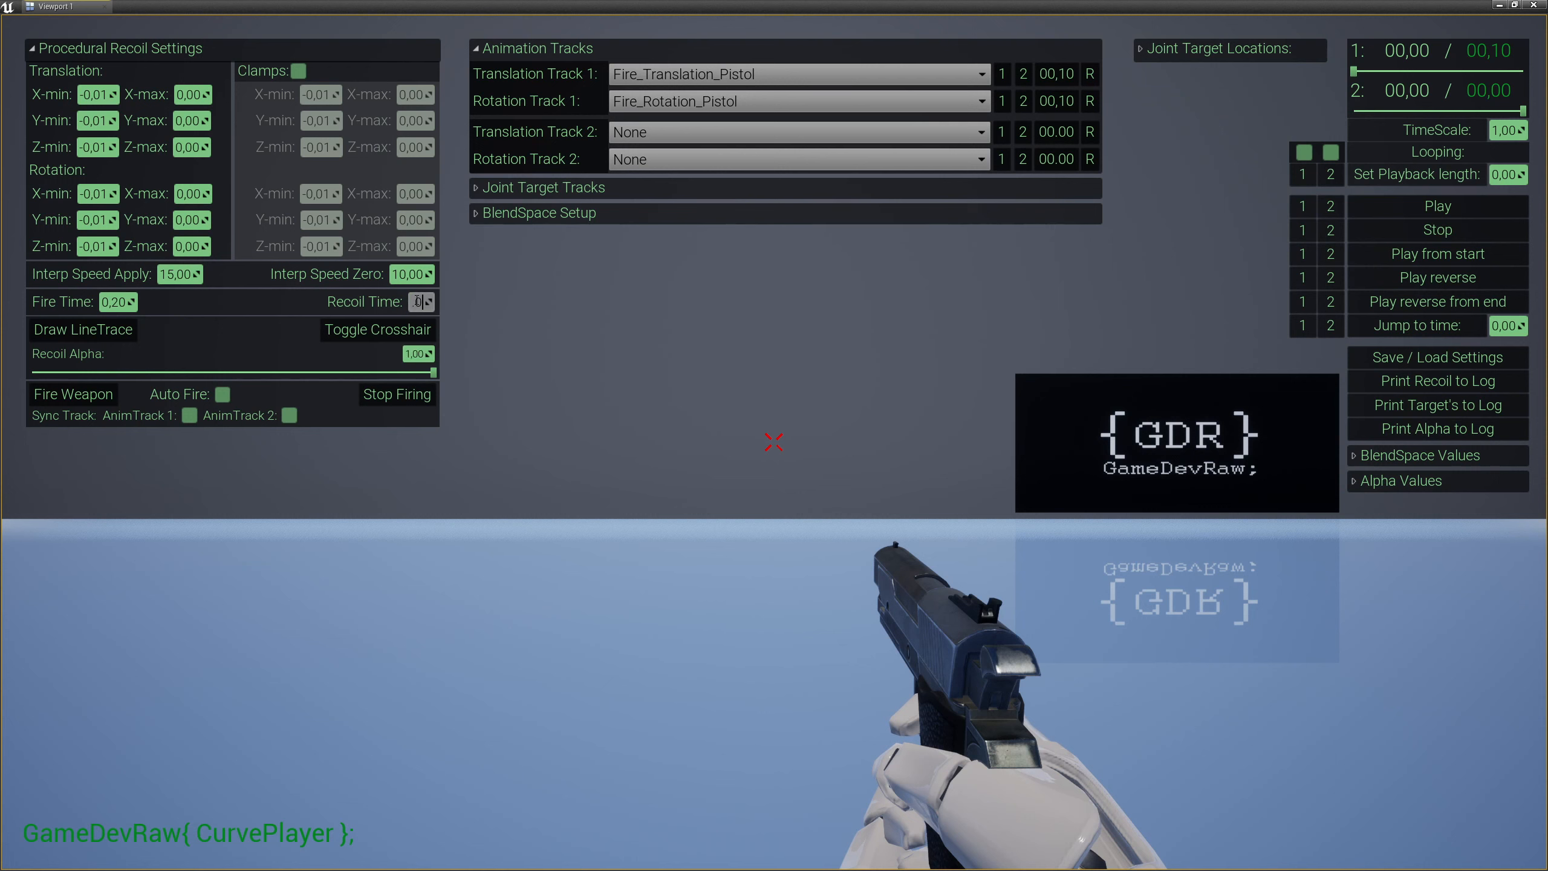
key(Return)
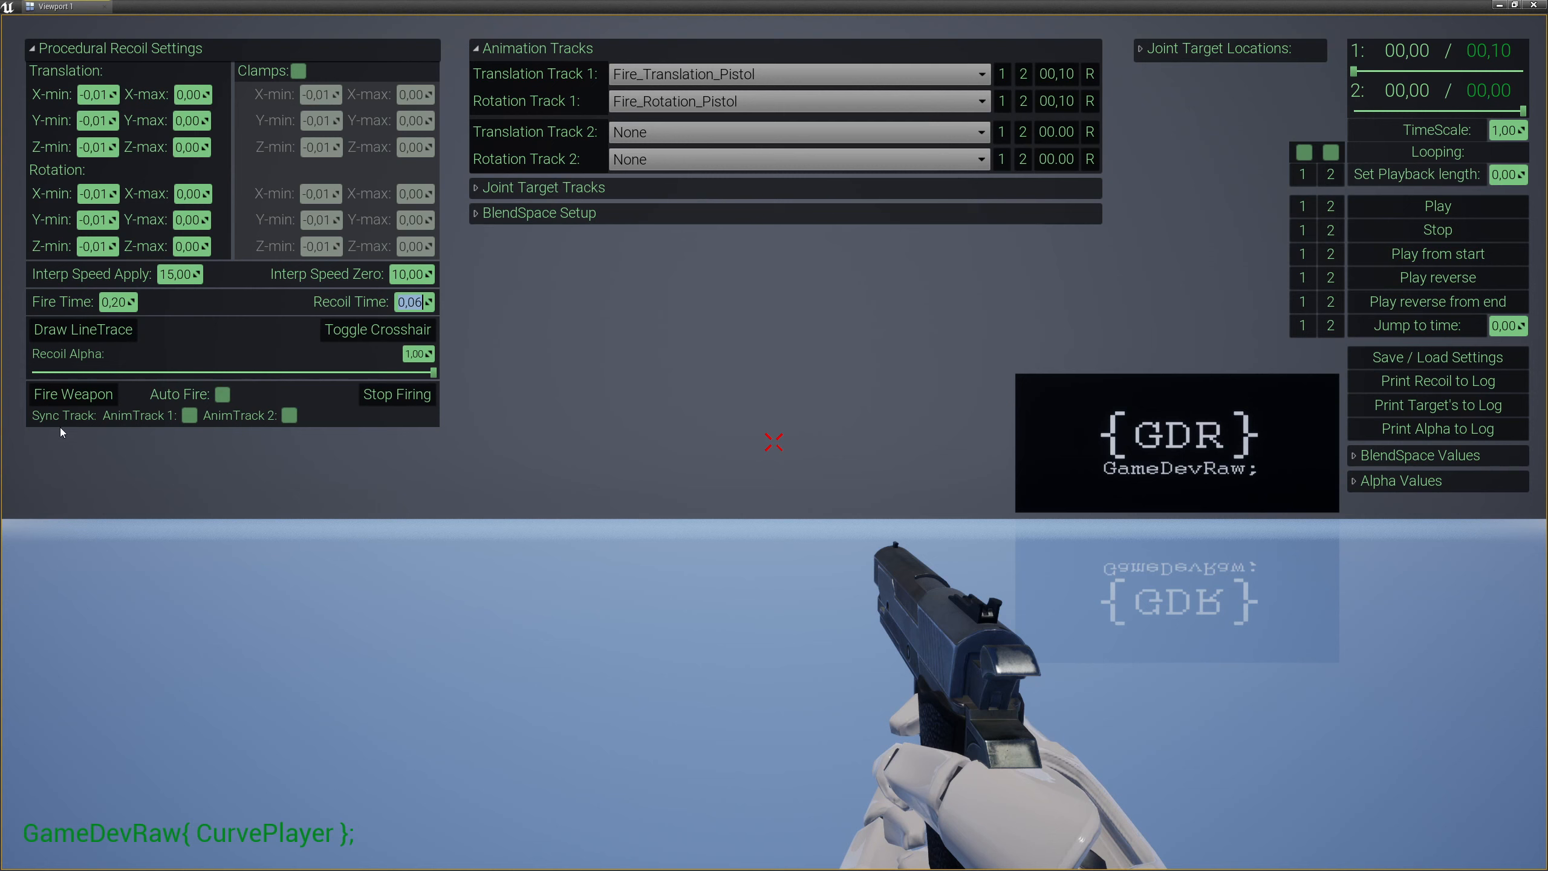
Sync AnimTrack 1 with the firing and fire the weapon continuously with Auto Fire enabled.
click(188, 416)
click(75, 393)
click(75, 393)
click(87, 402)
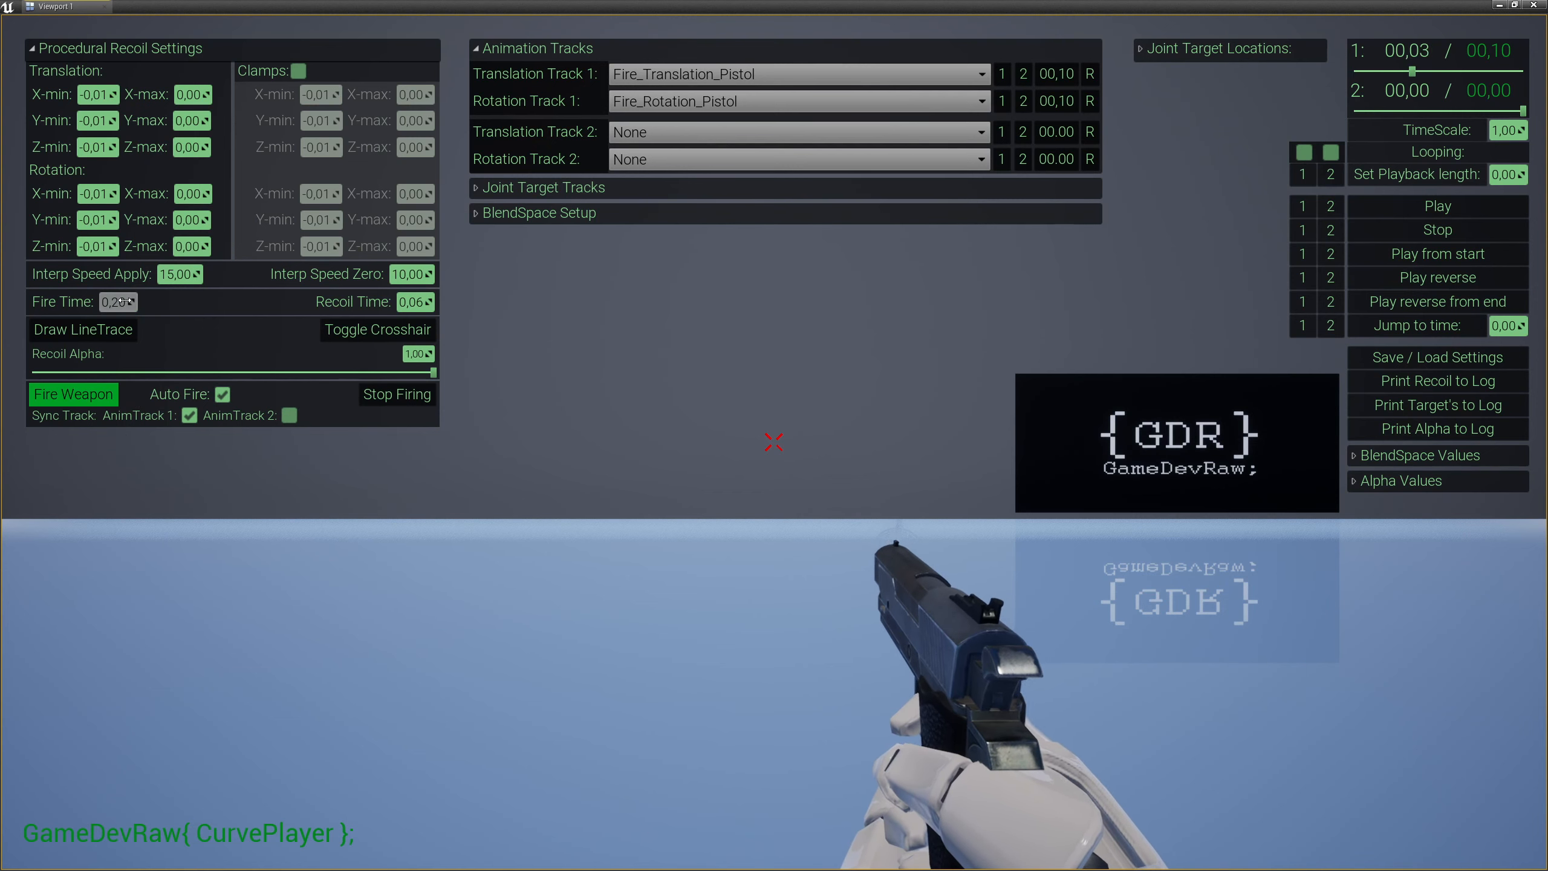
Try a Fire Time of 0,12 and set it back to 0,20.
drag(108, 304, 105, 304)
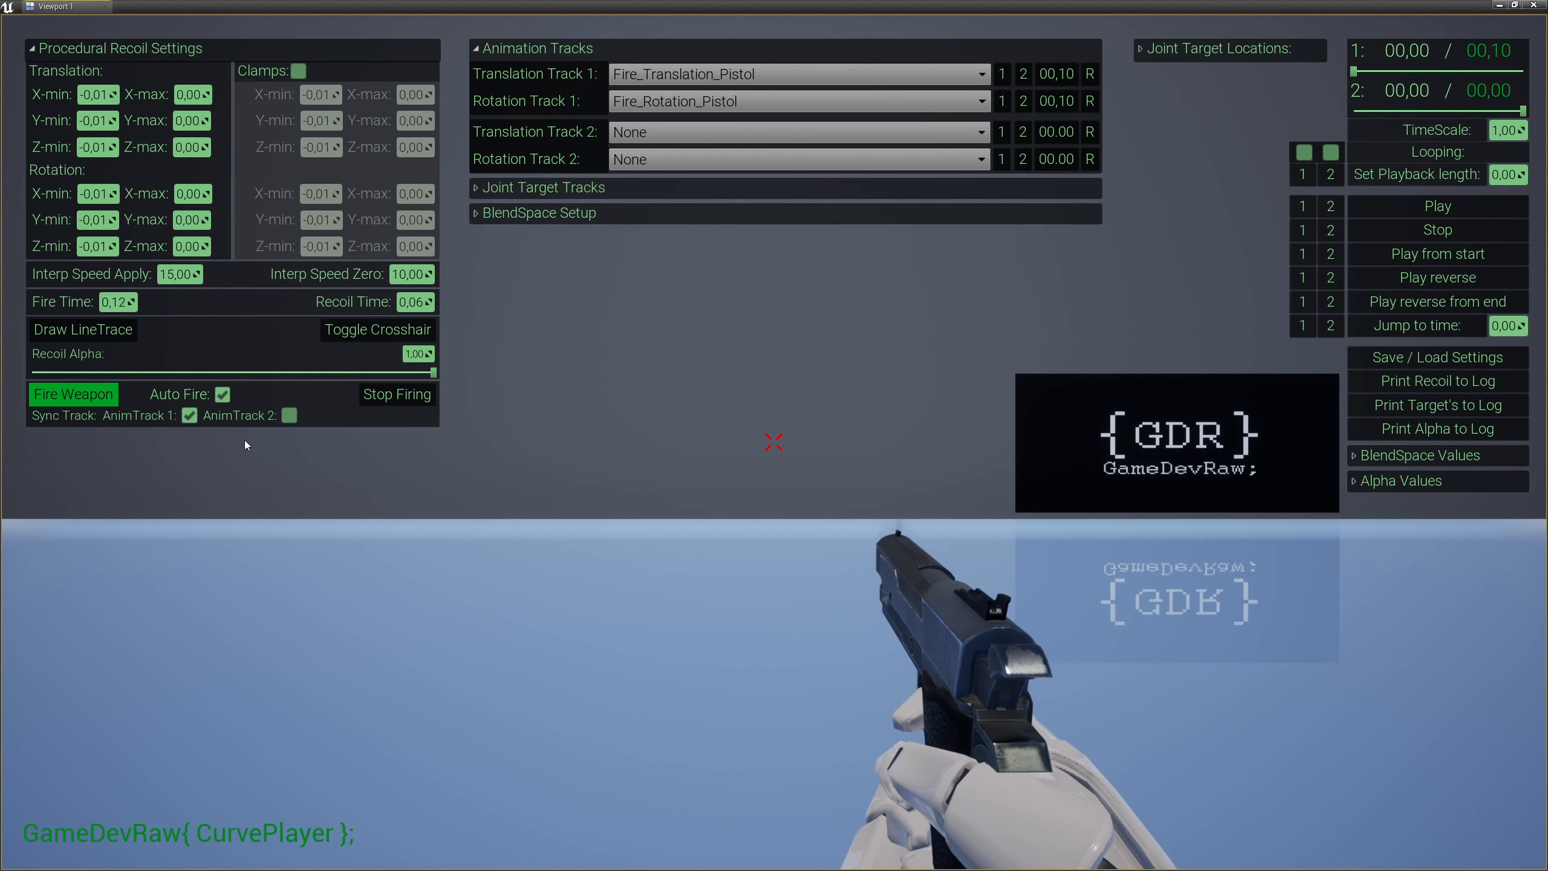
click(130, 303)
text(0,20)
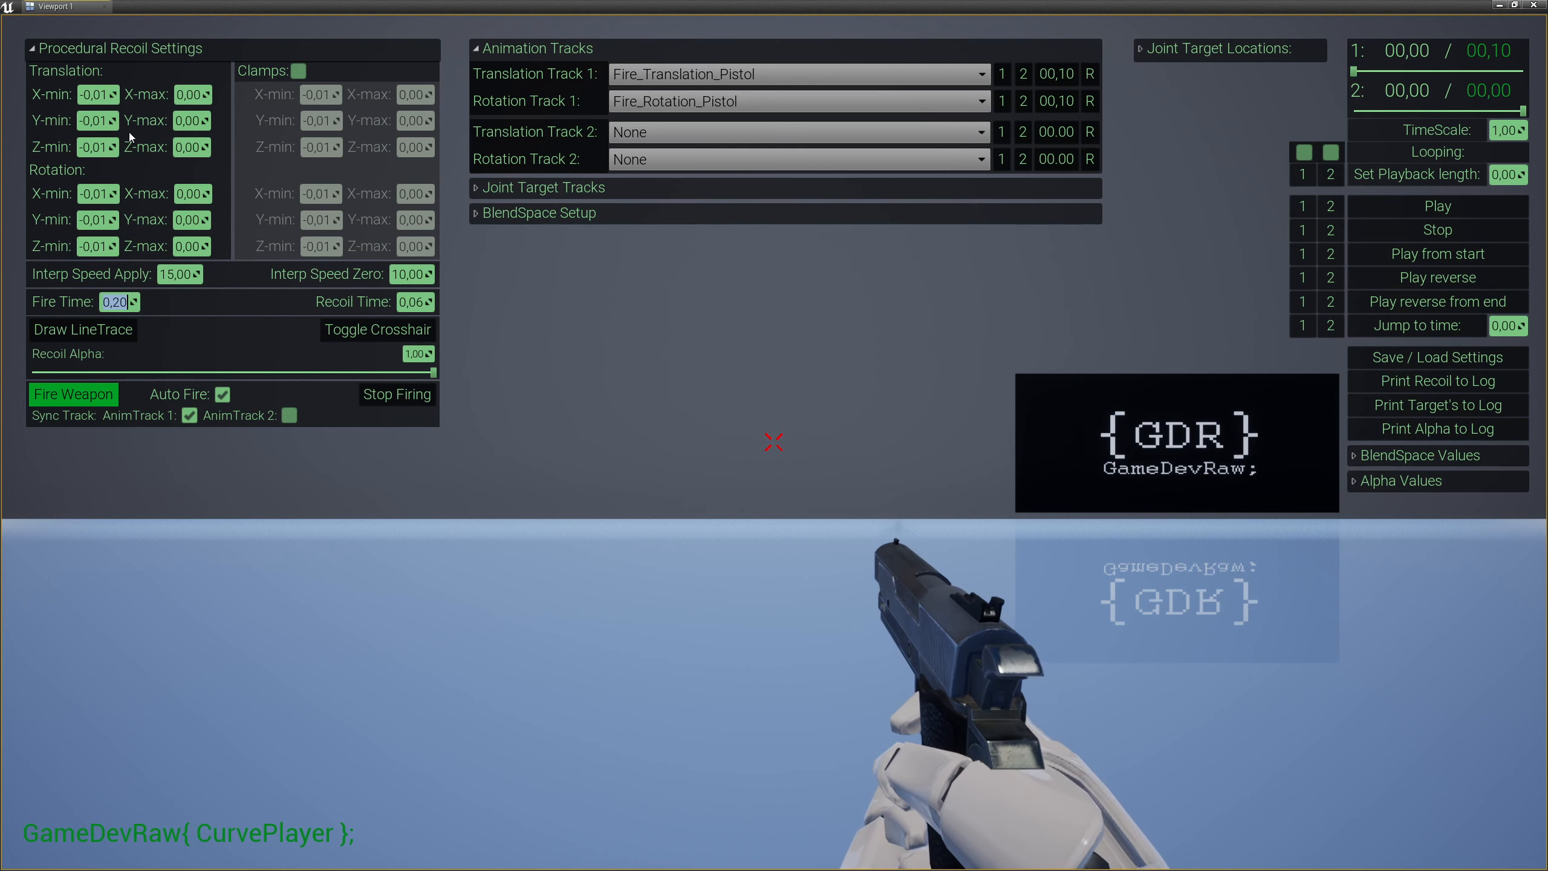
Set the recoil translation's Z-min to 1 and Z-max to 2,5.
click(96, 147)
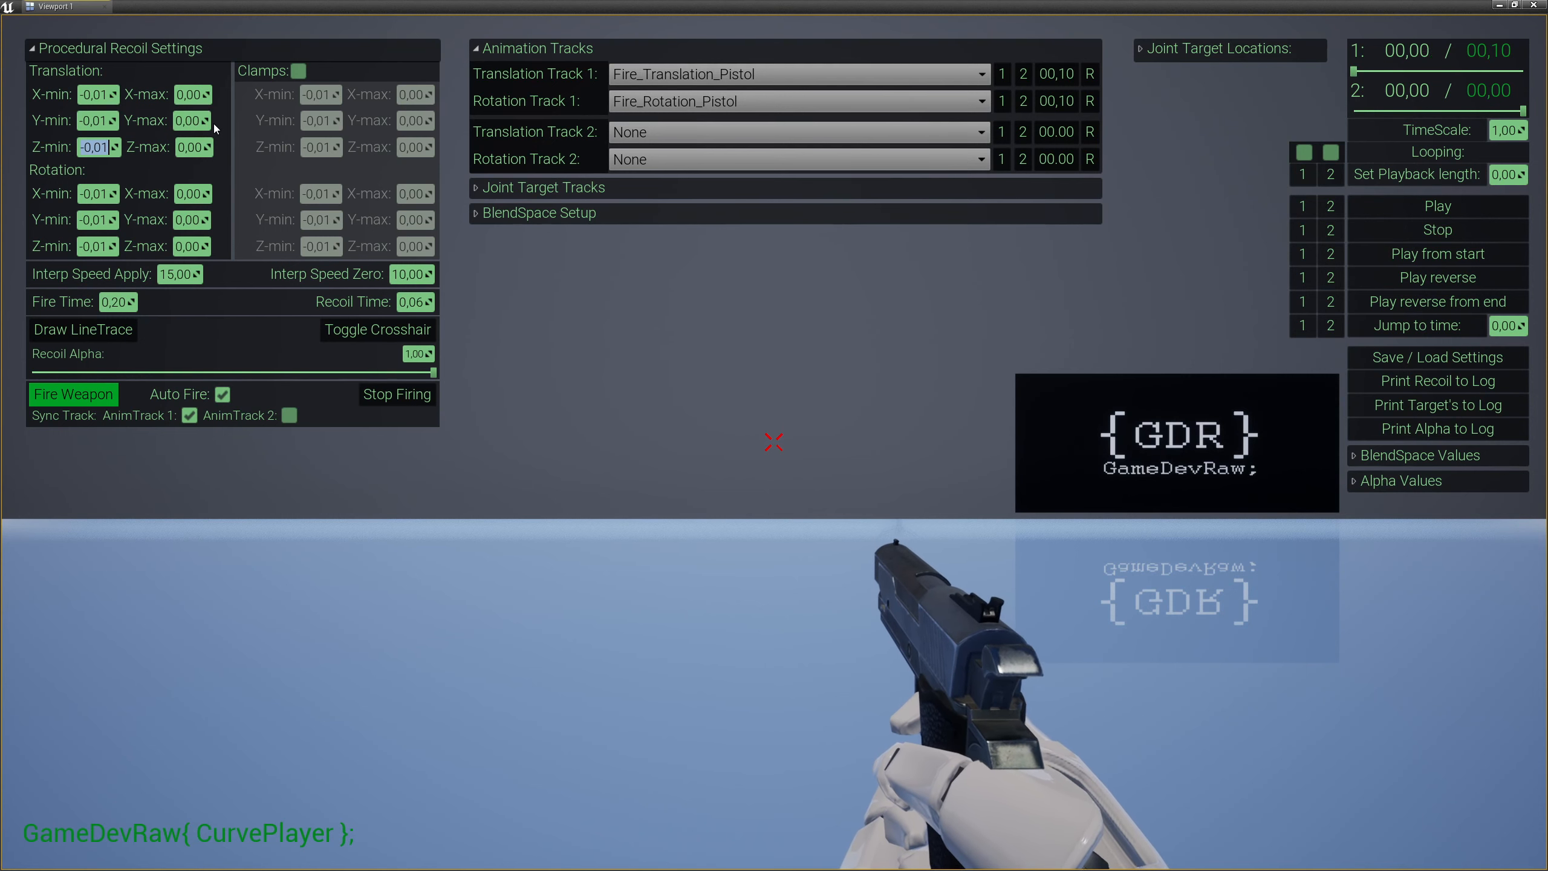
text(1)
key(Tab)
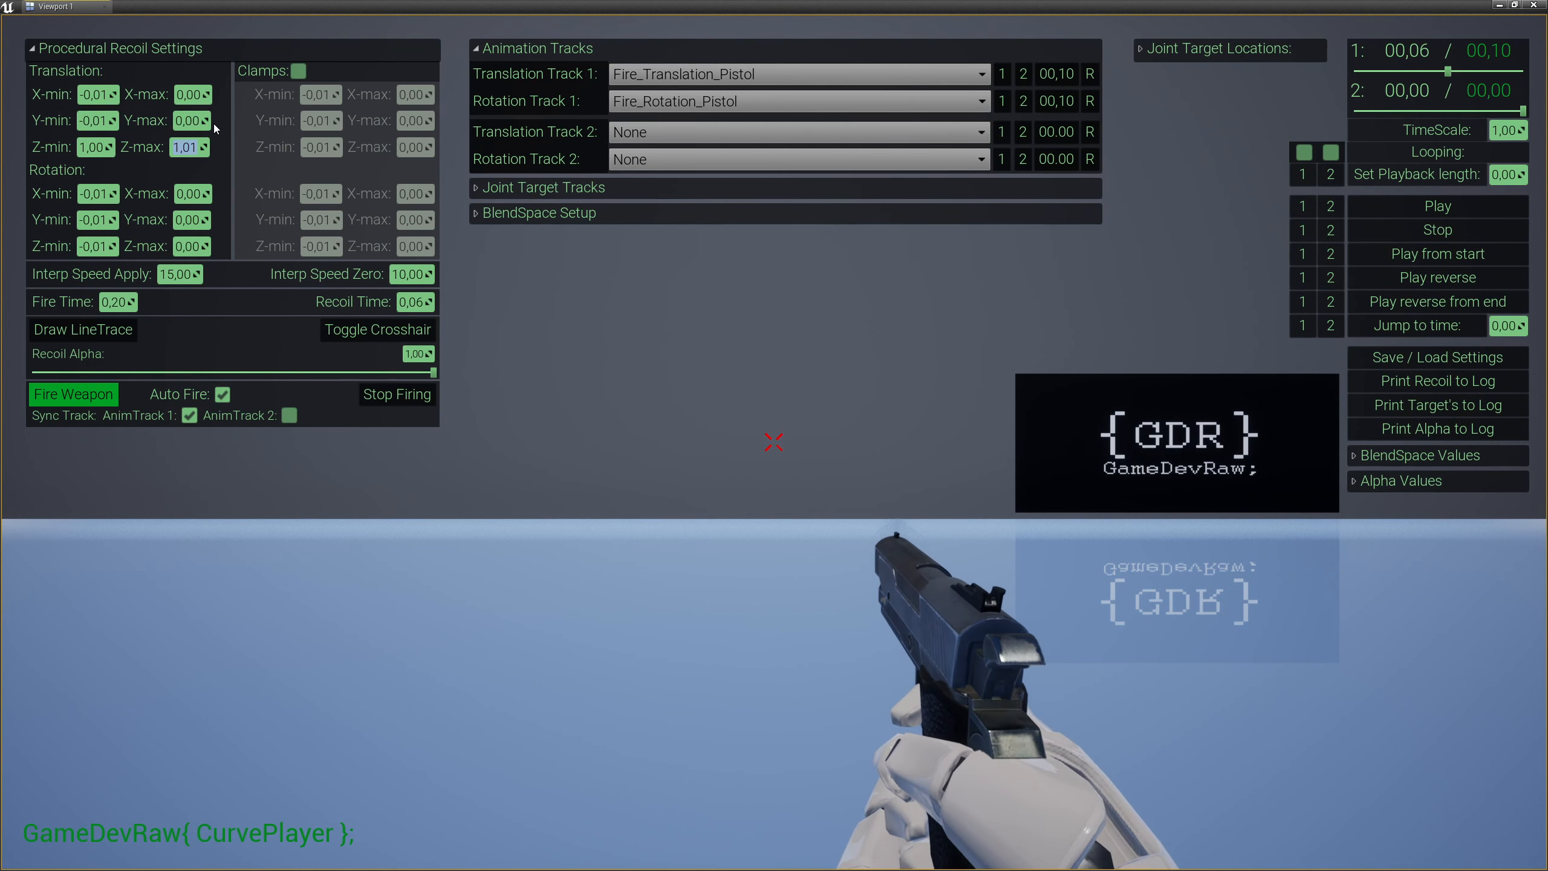
text(2,5)
key(Return)
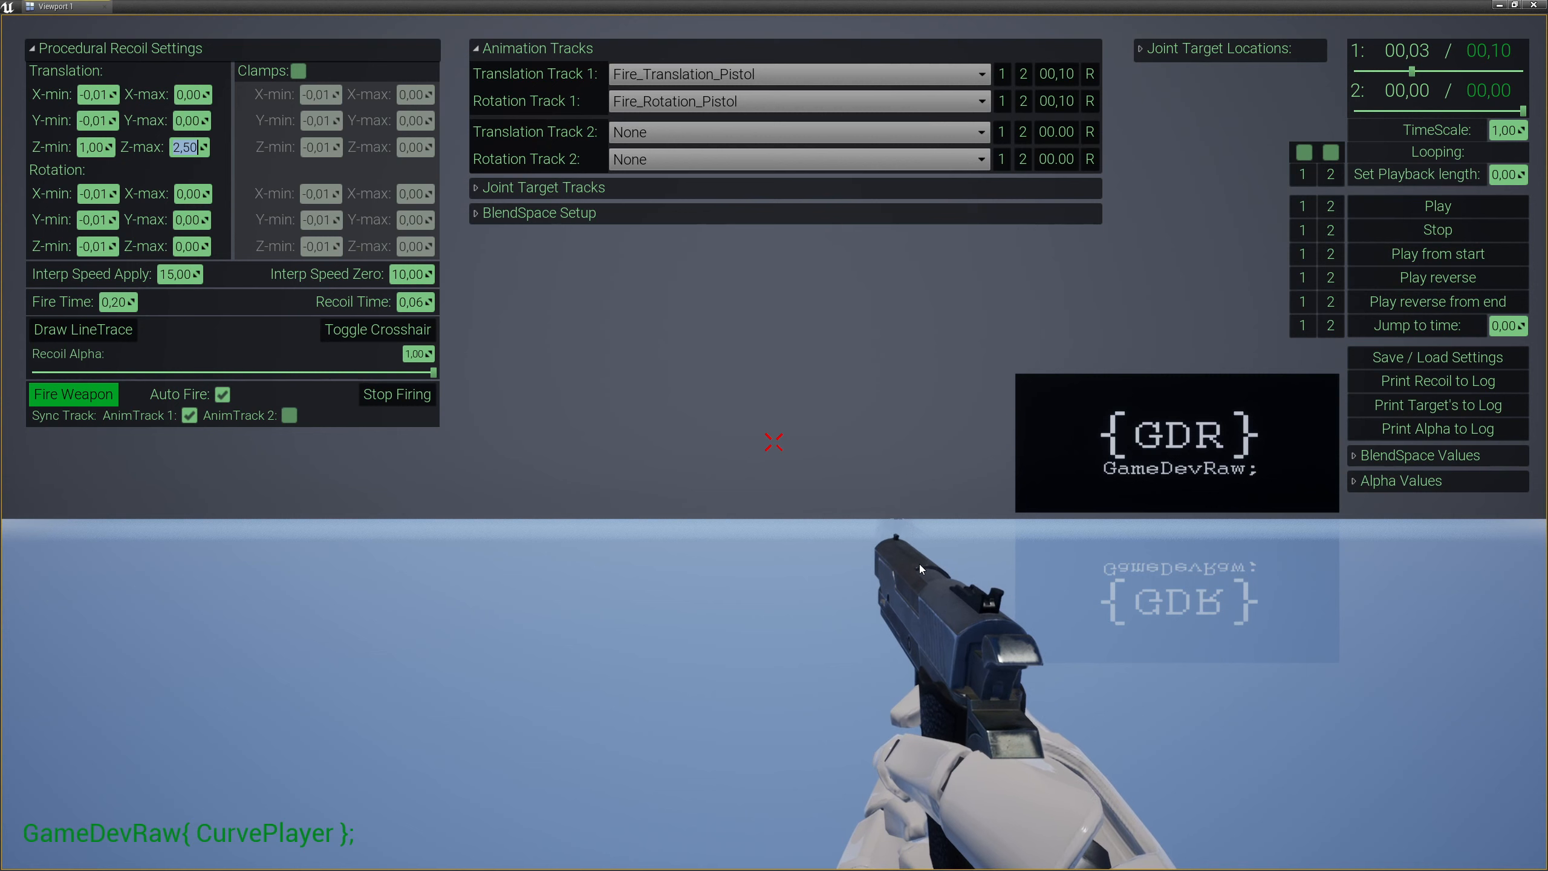
Try -6 for the recoil translation's Y-min and settle on -5.
click(107, 121)
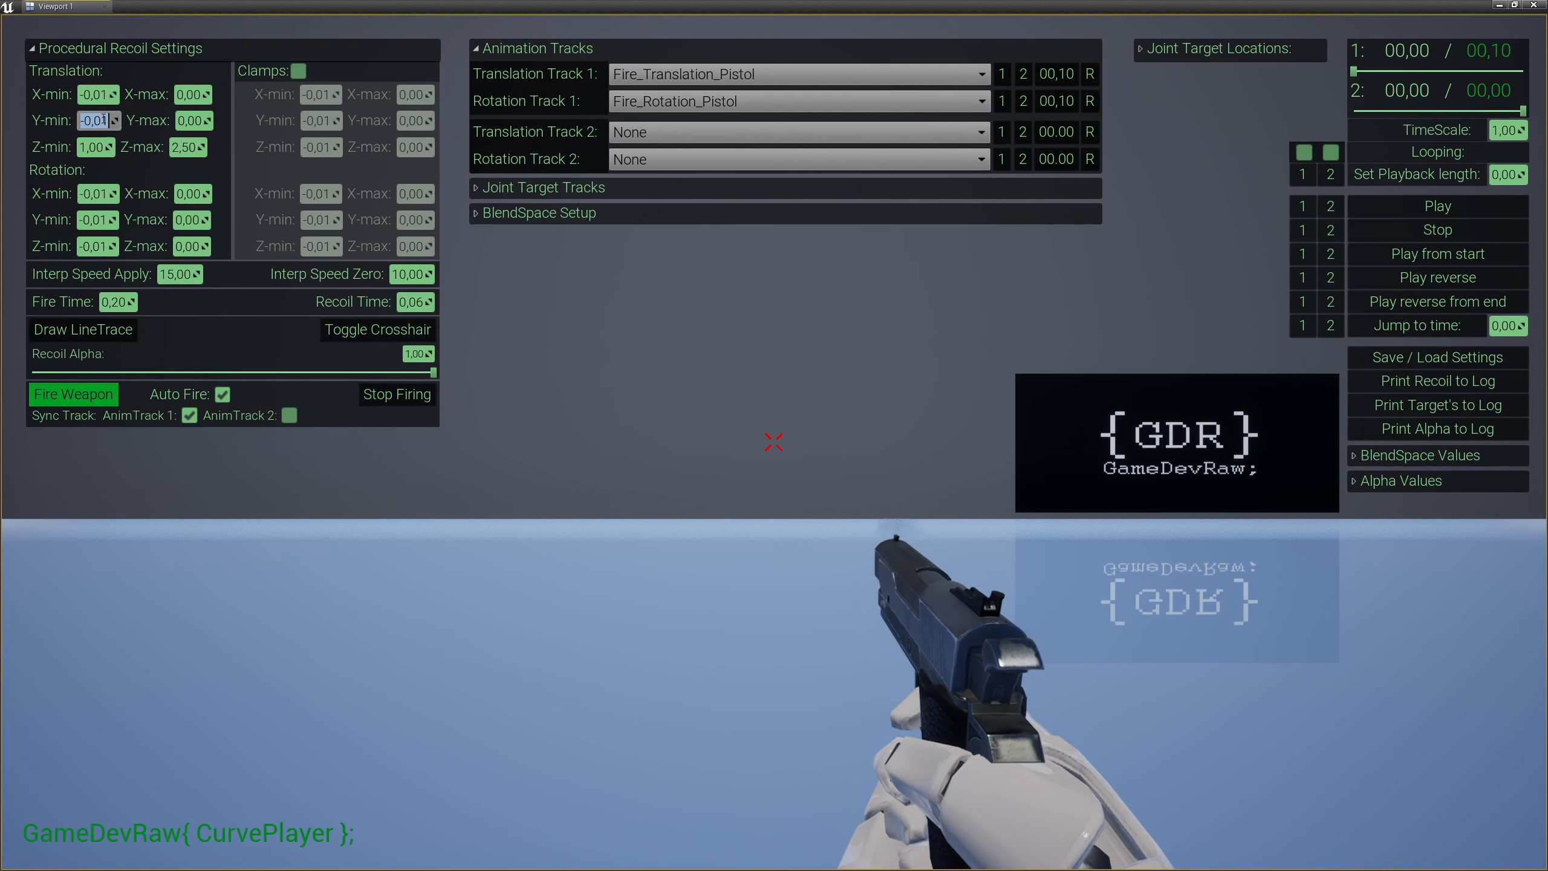
text(-)
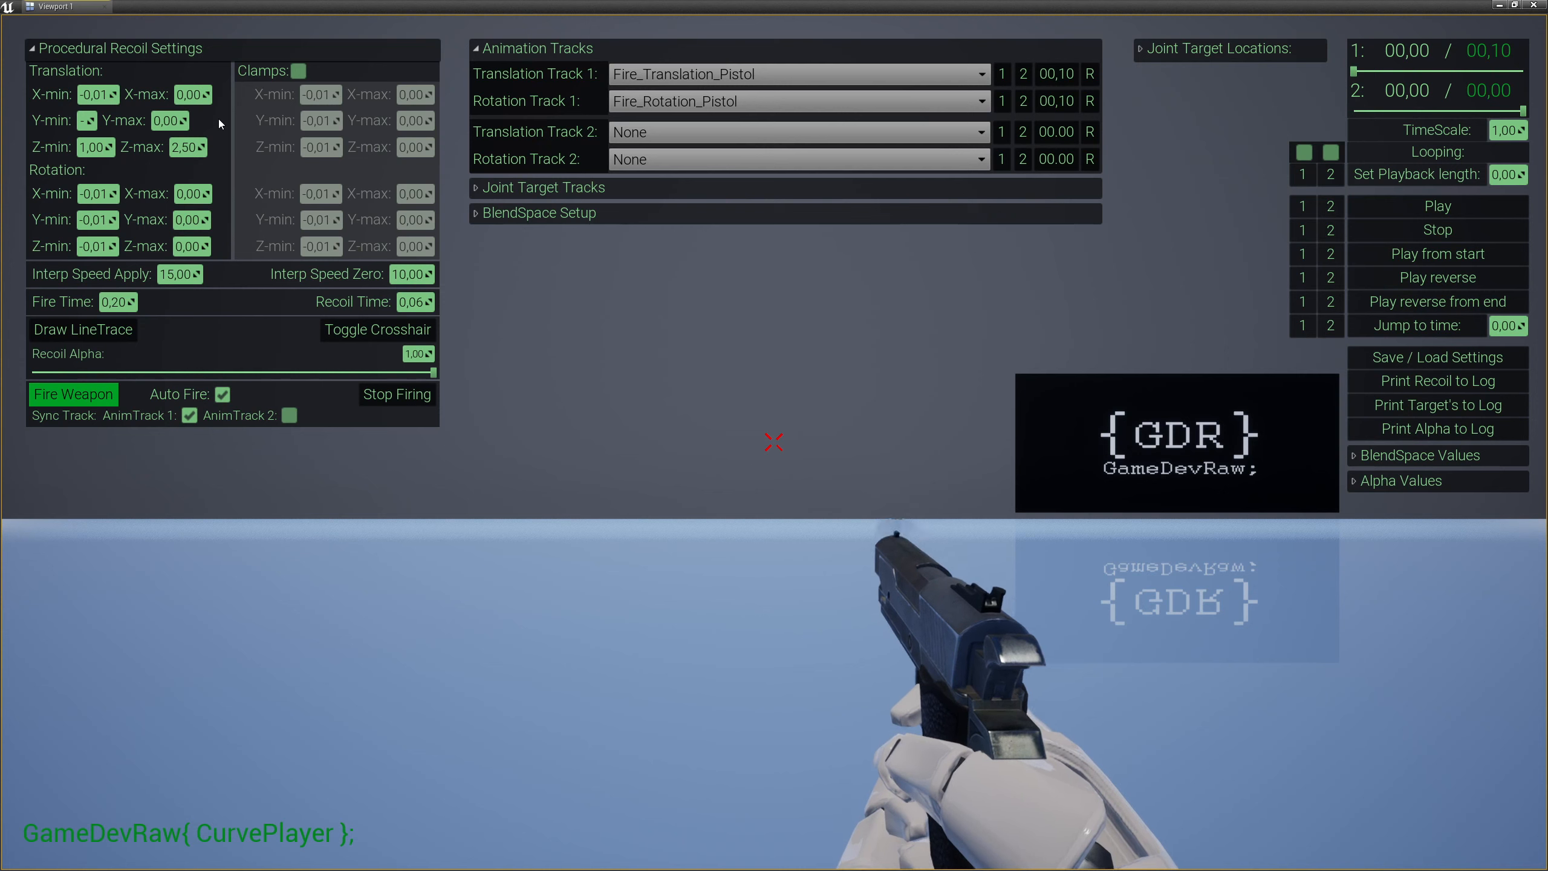
text(6)
key(Return)
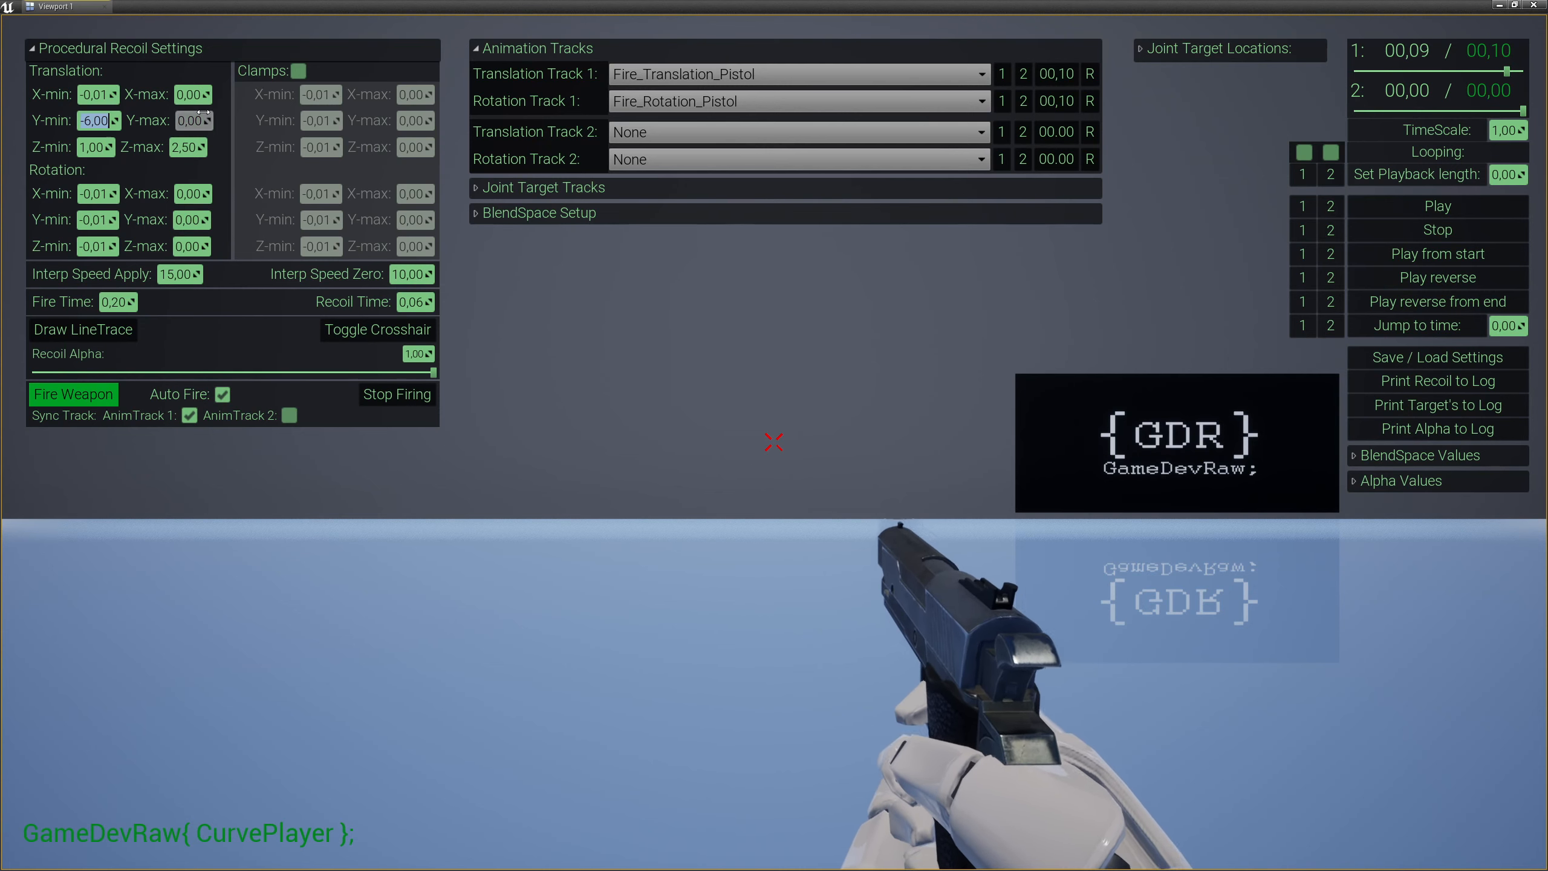
text(-5)
key(Return)
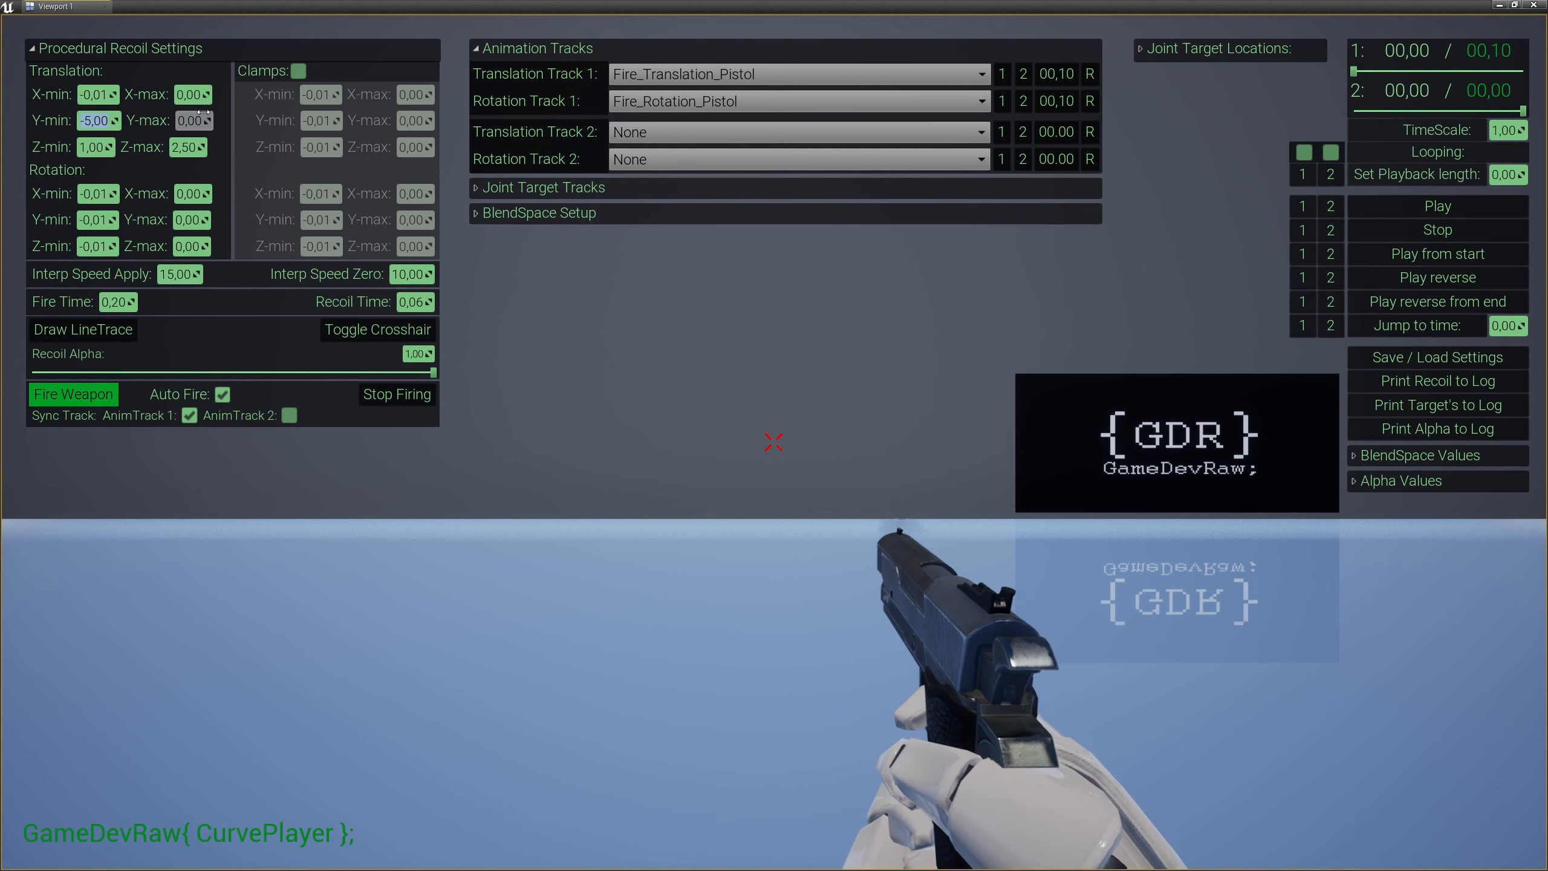
Set the recoil translation's Y-max to -3 and Z-max to 1,5.
click(189, 120)
text(-3)
key(Return)
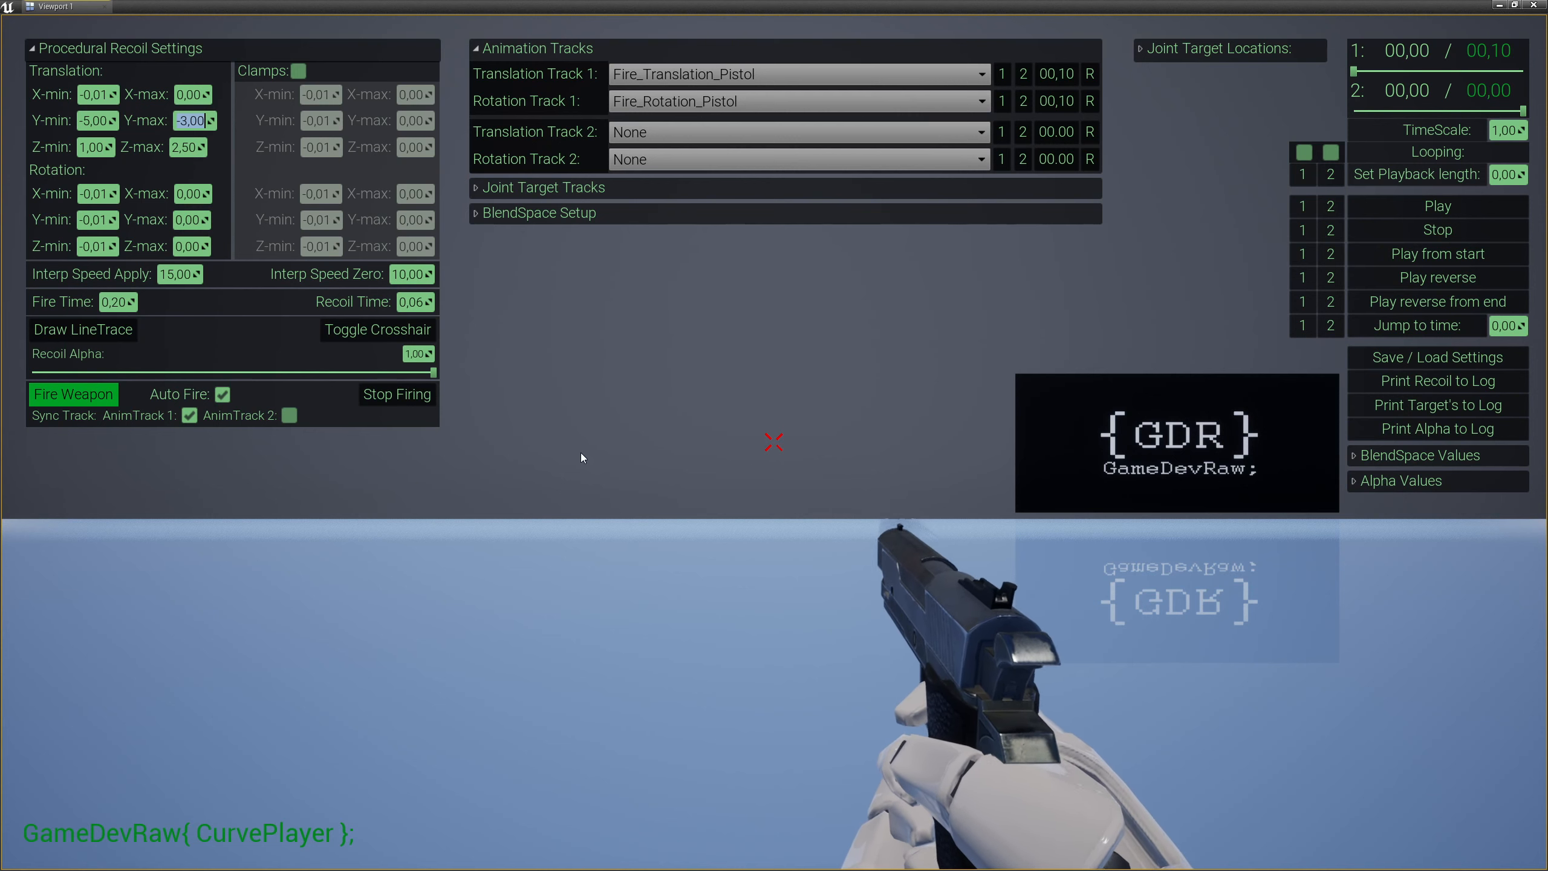
key(Tab)
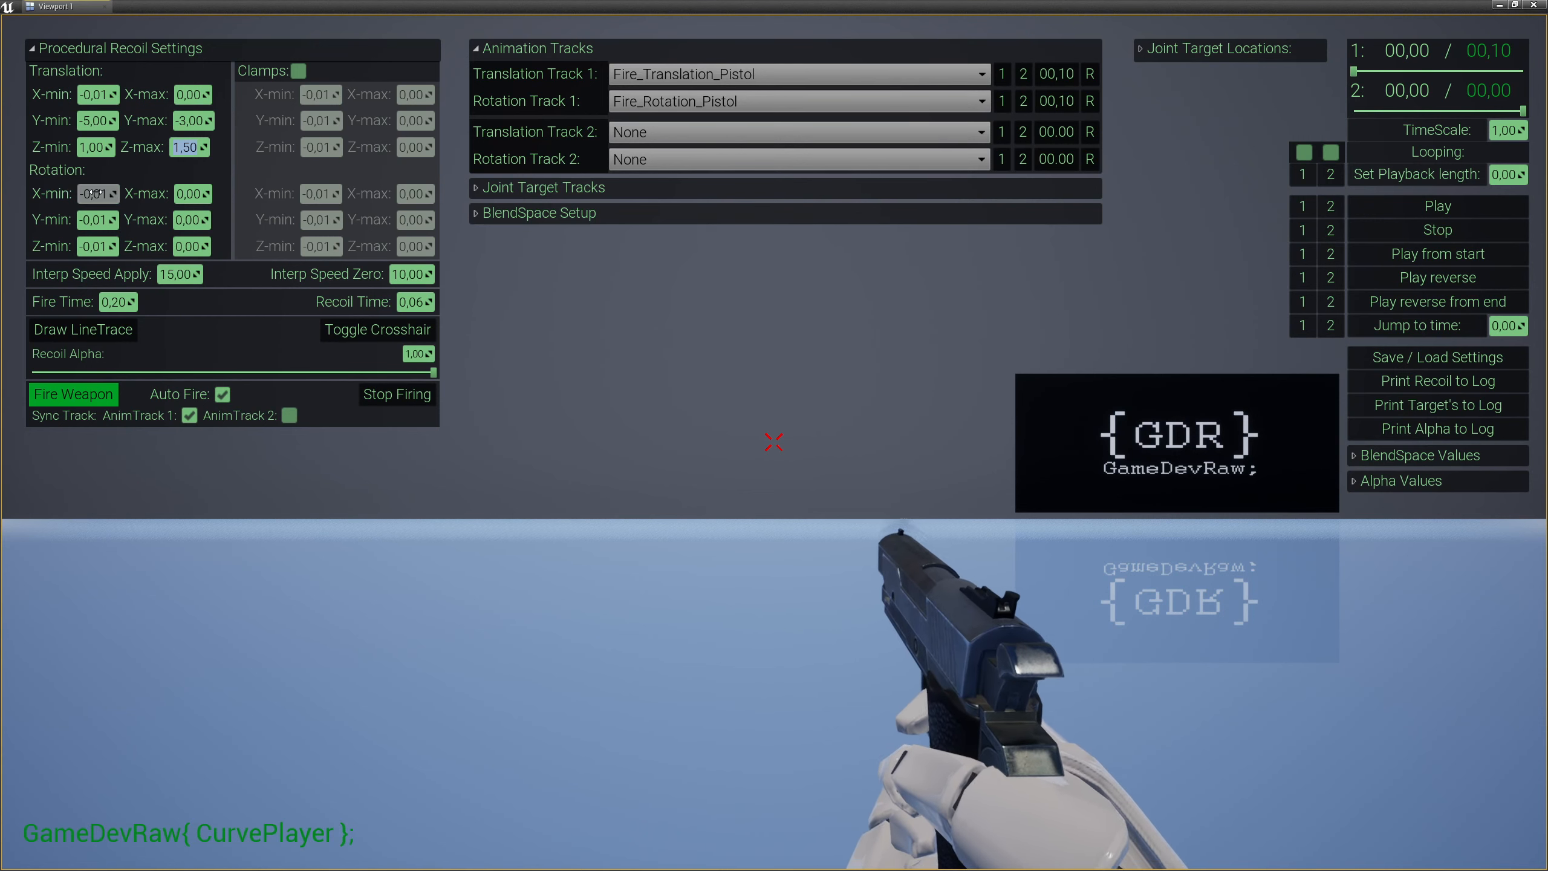
Set the recoil rotation's X-min to -4 and X-max to -2.
click(95, 194)
text(-)
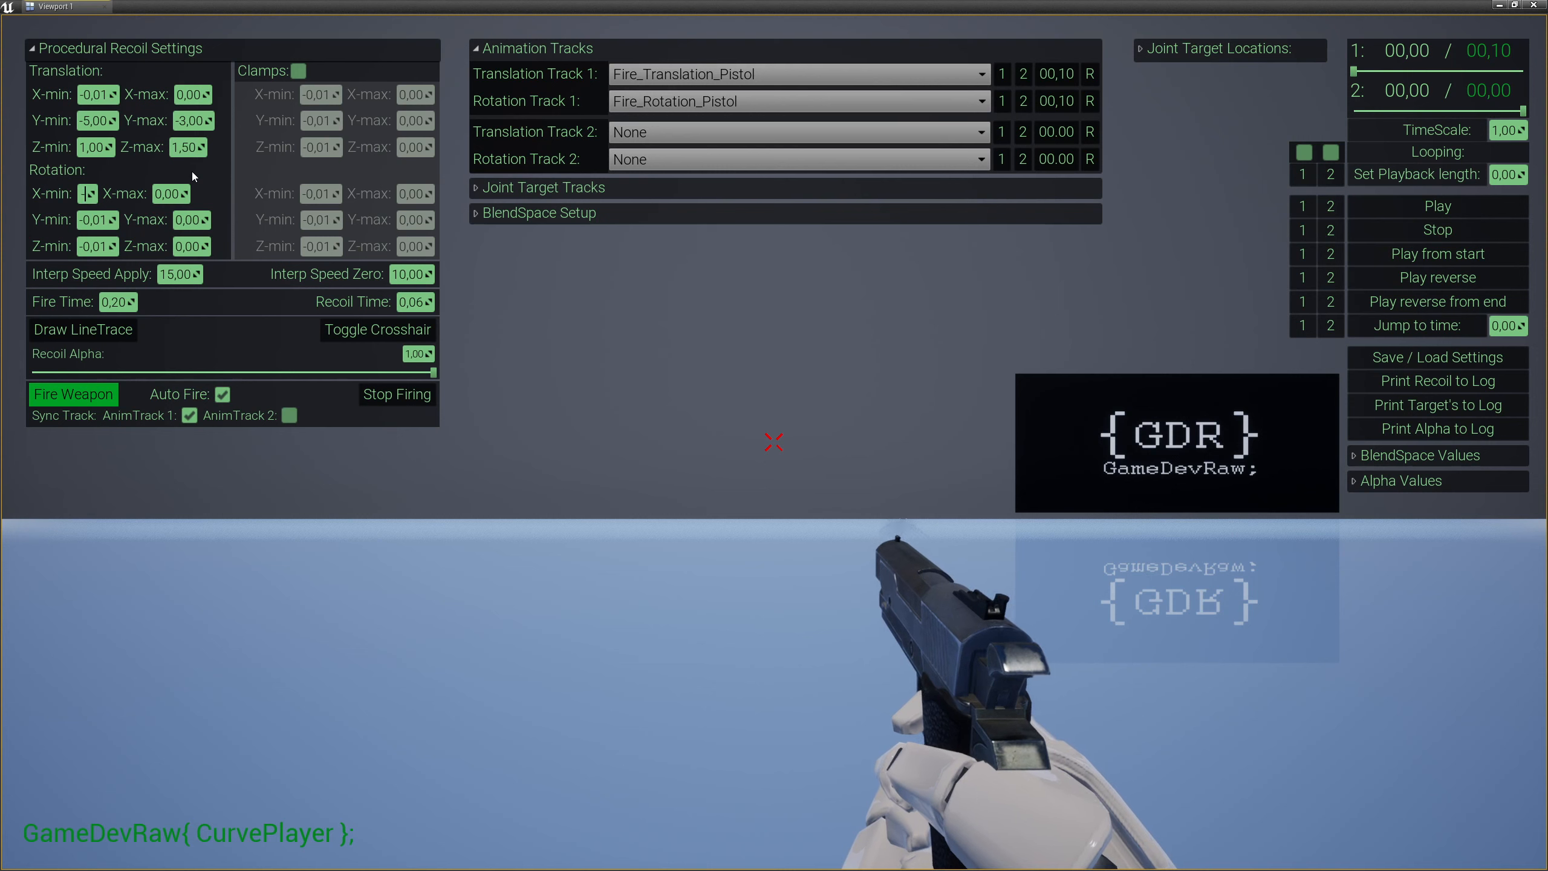
text(4)
key(Tab)
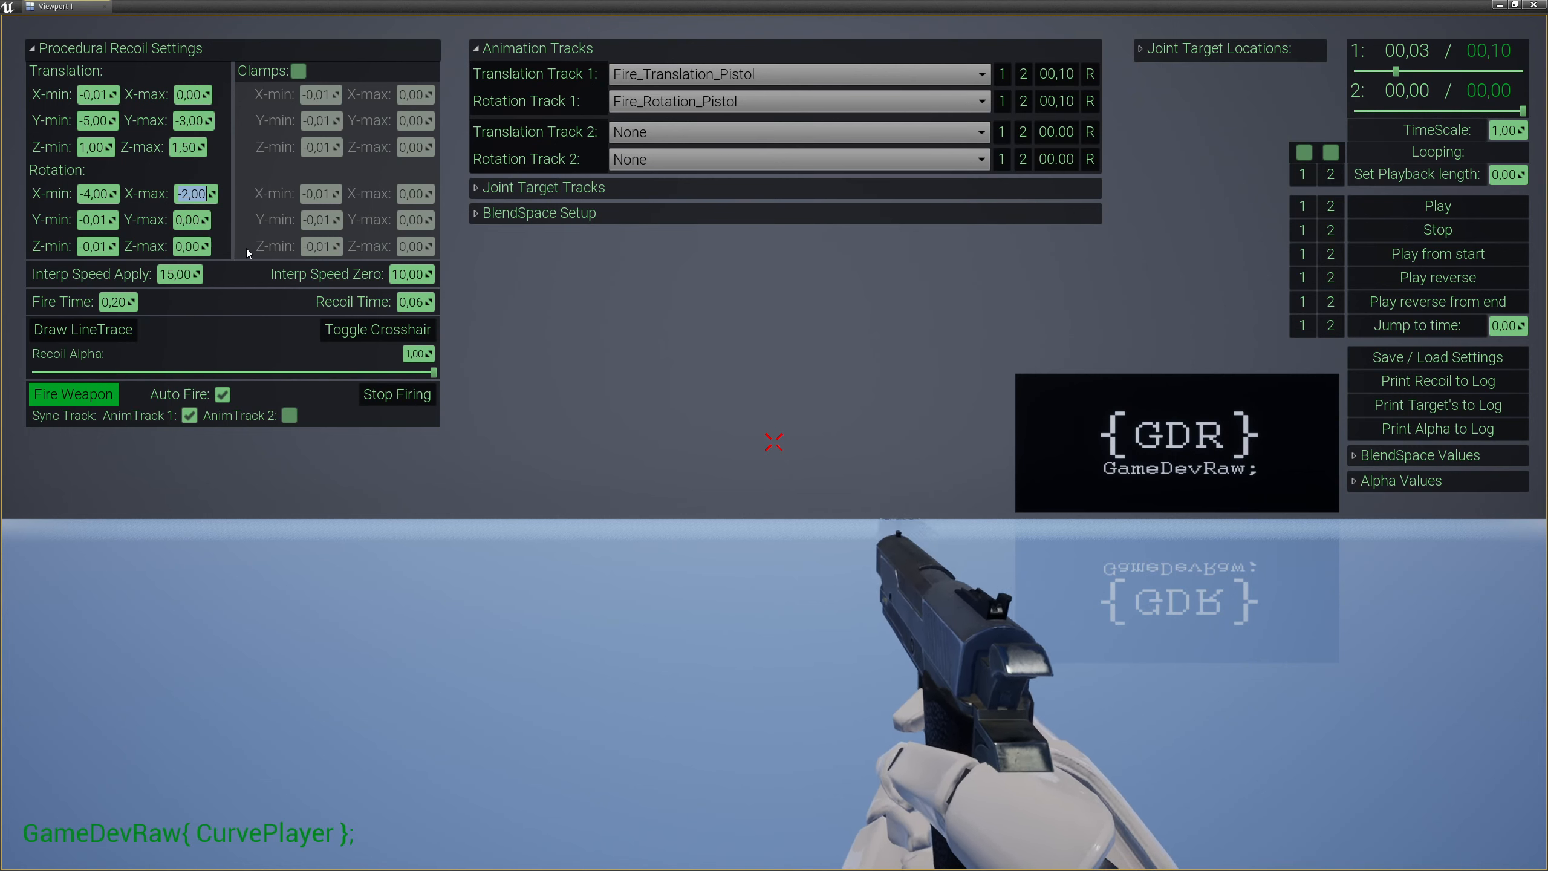
Try an Interp Speed Zero of 5 and set it back to 10.
click(176, 274)
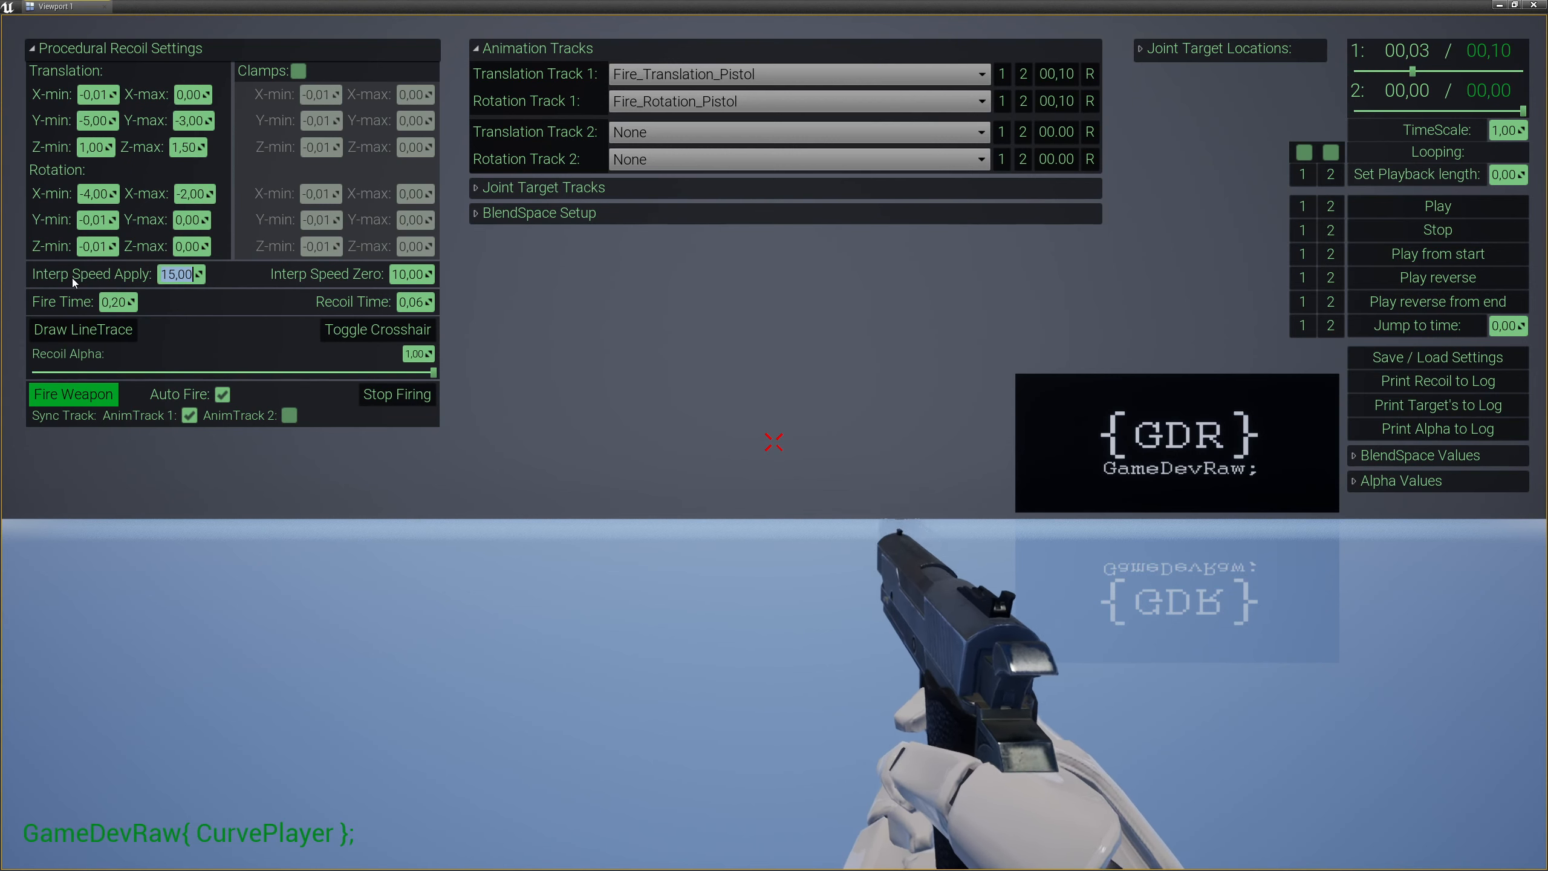
click(409, 274)
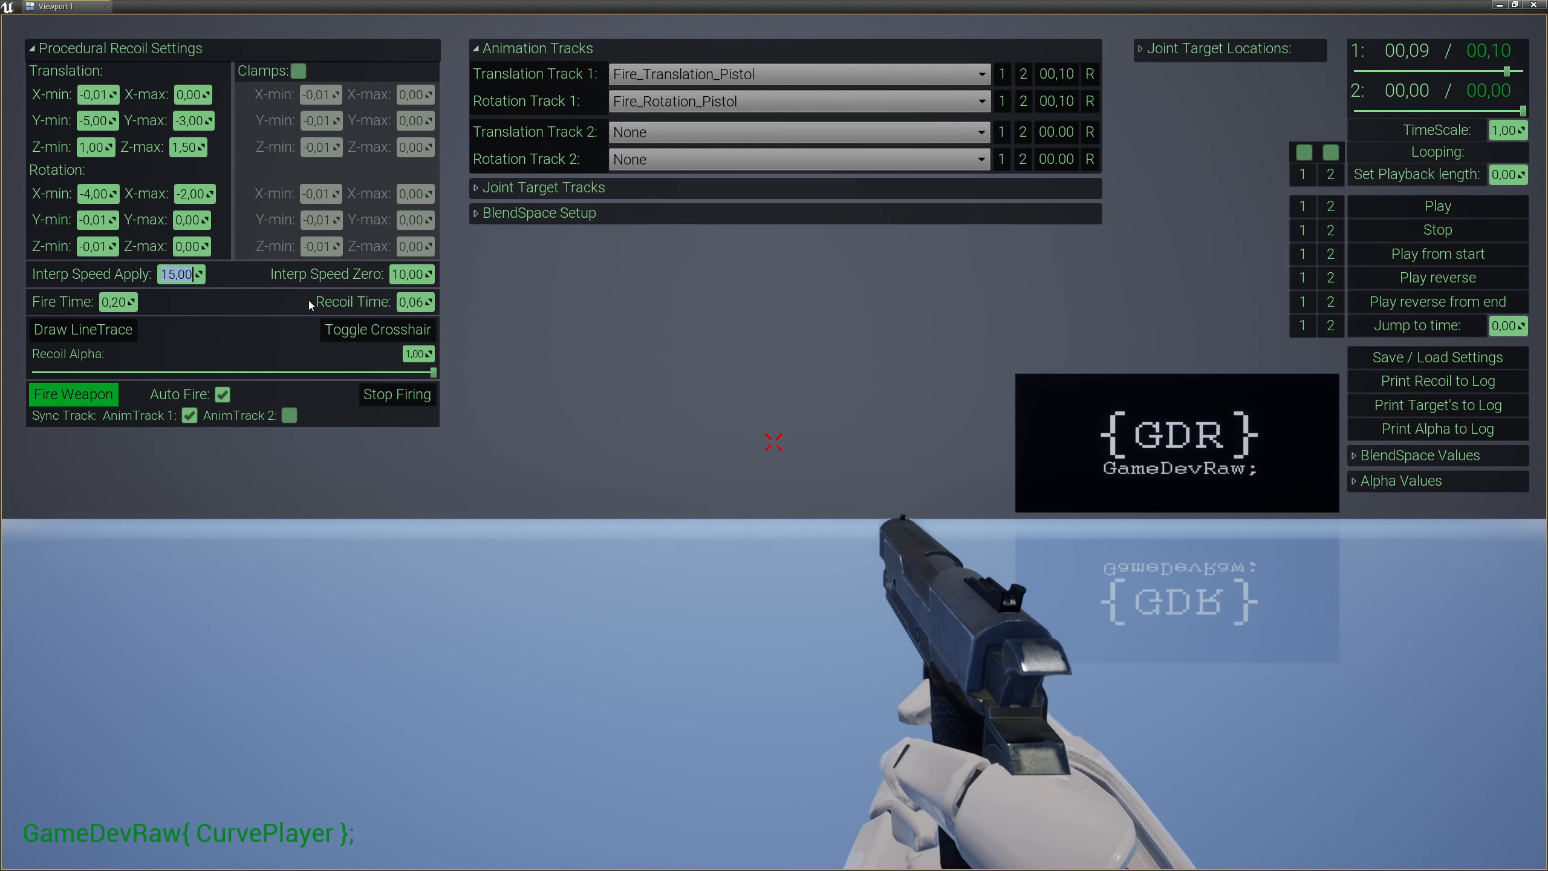
click(401, 274)
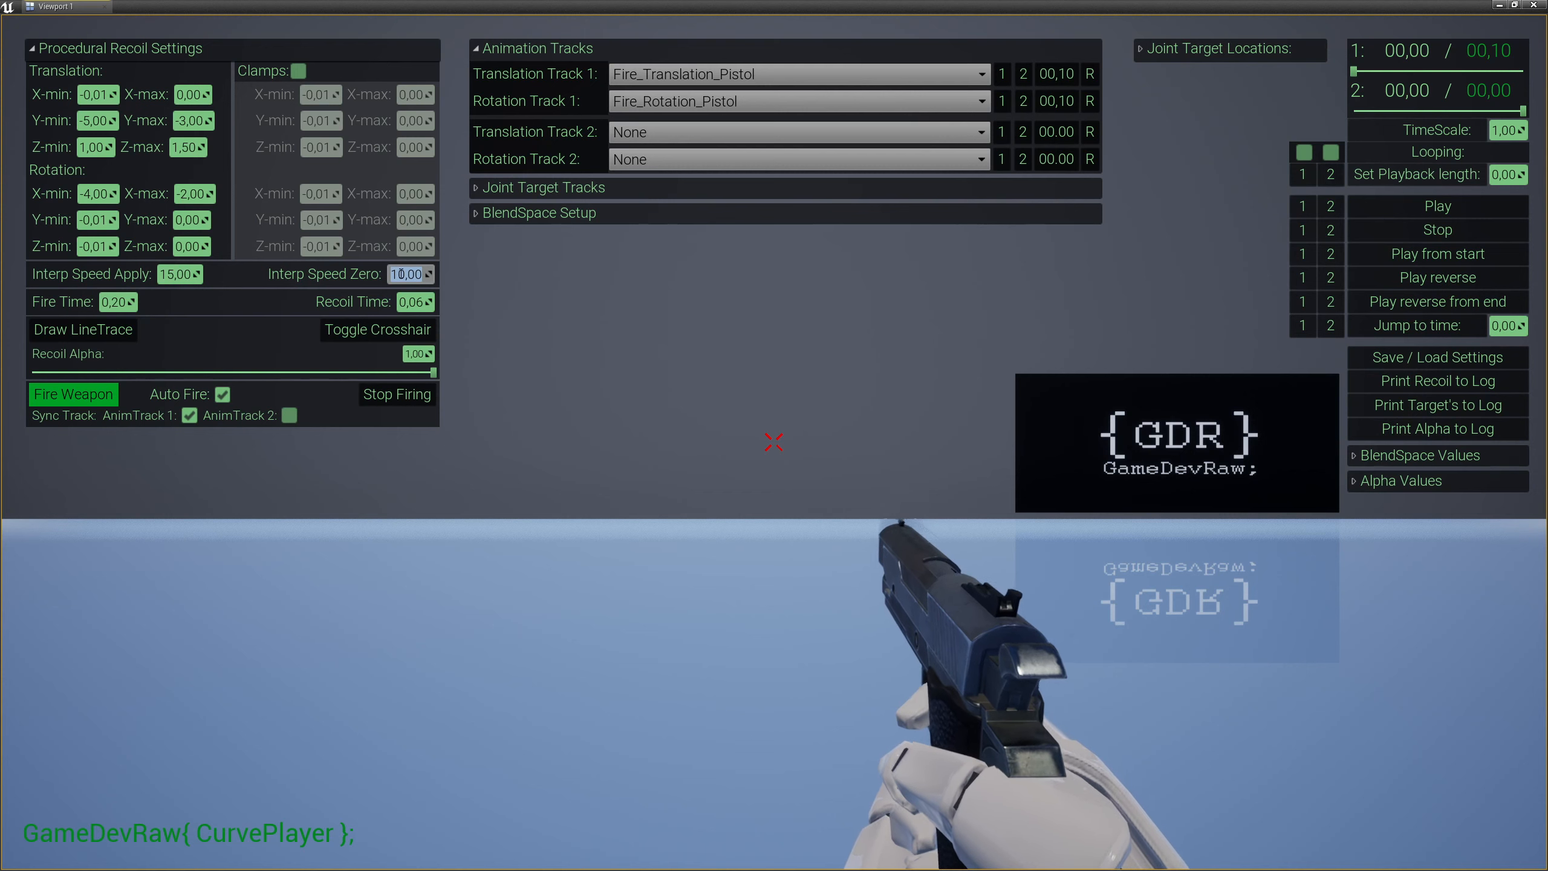
text(5)
click(400, 274)
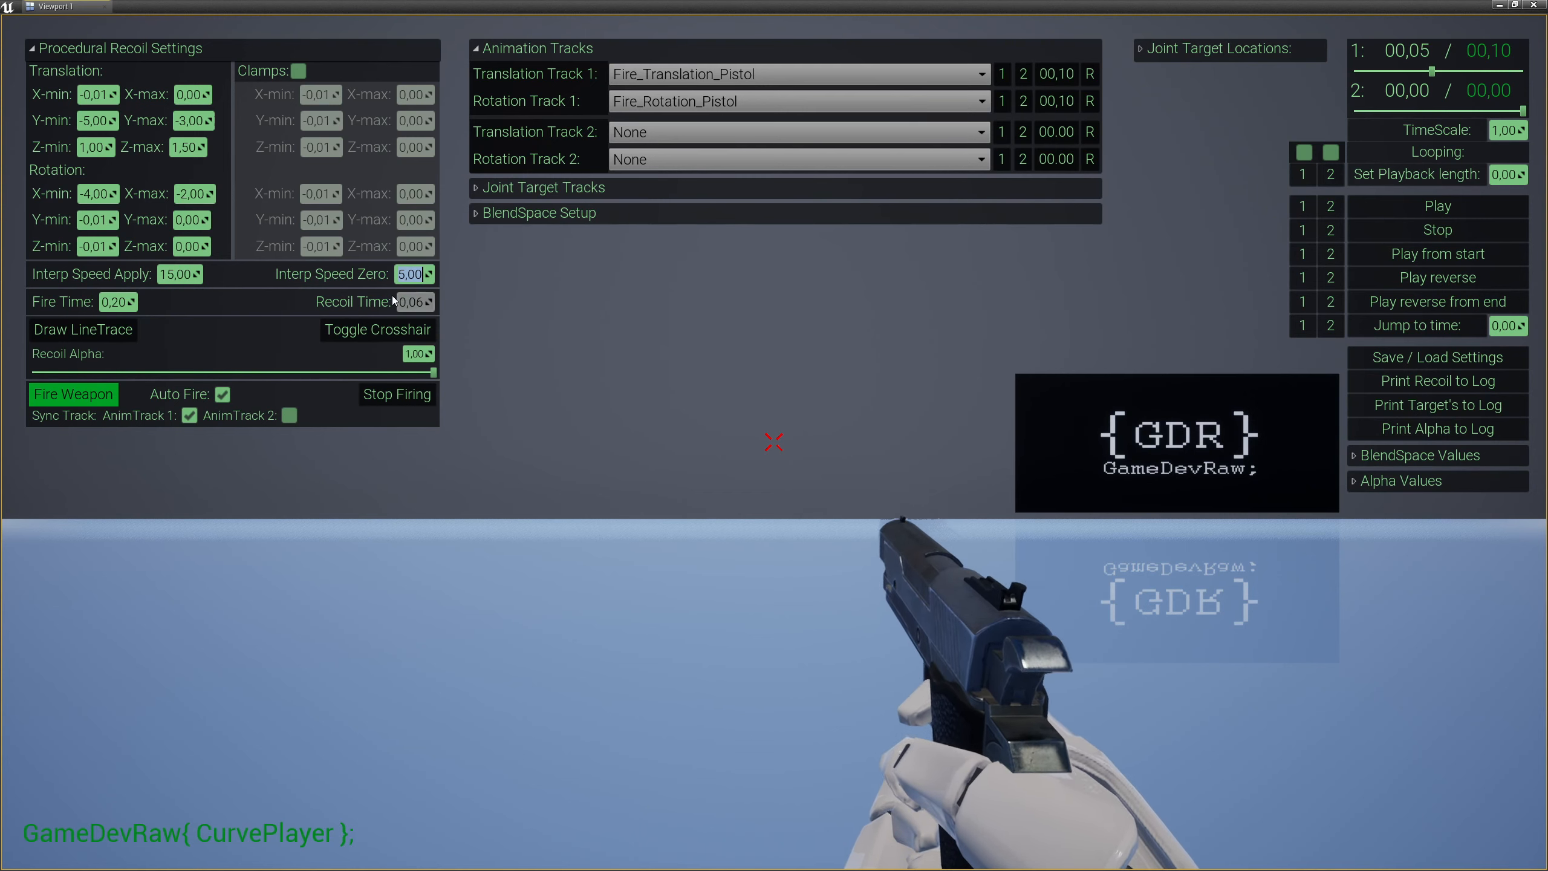
click(177, 274)
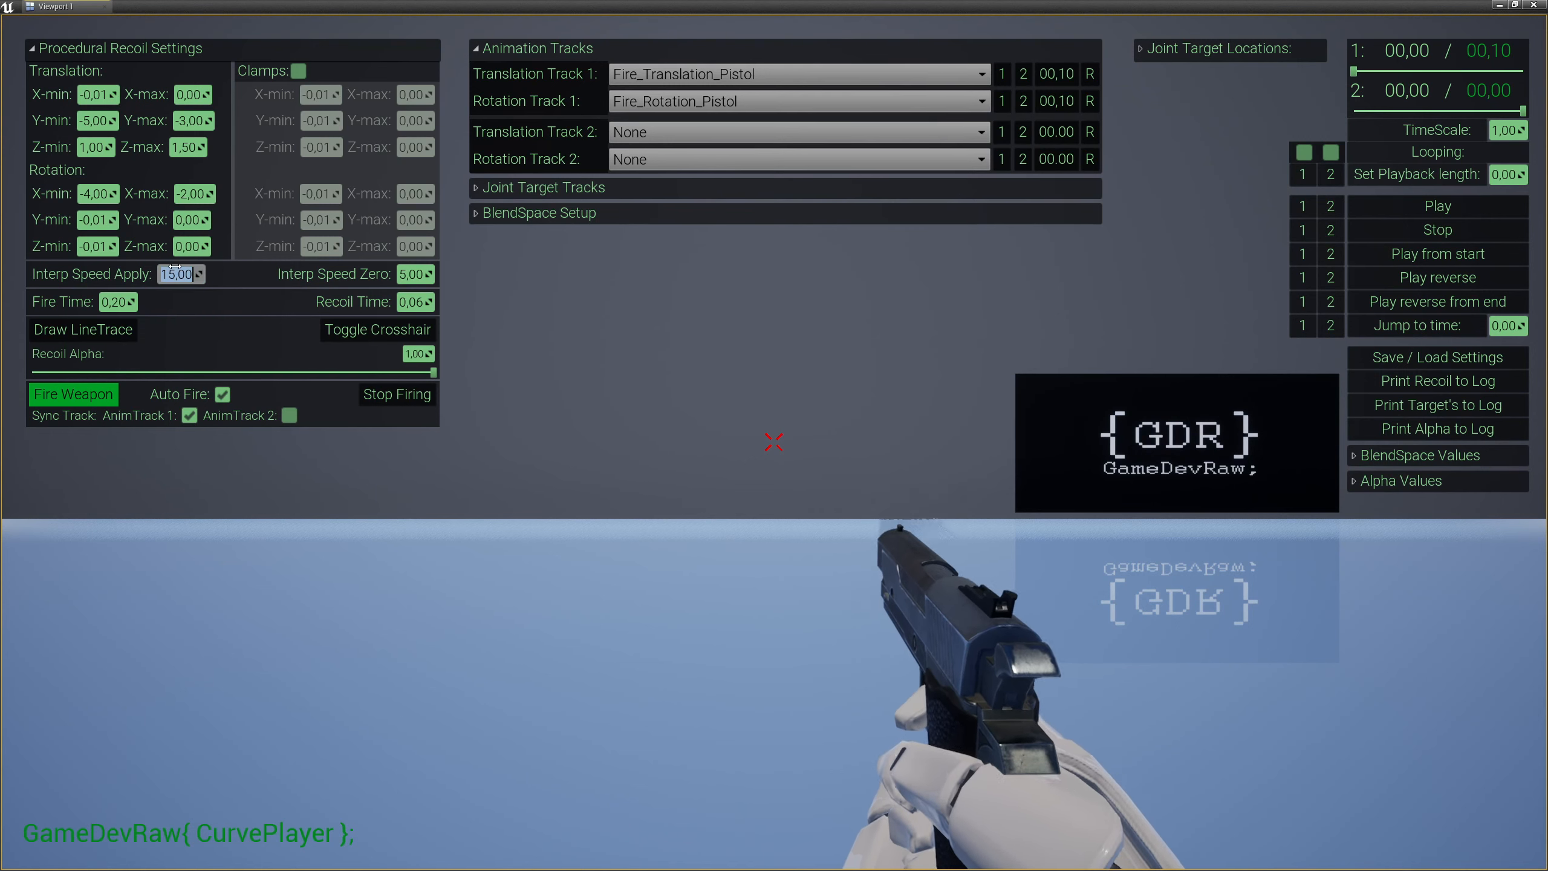
click(416, 274)
text(10)
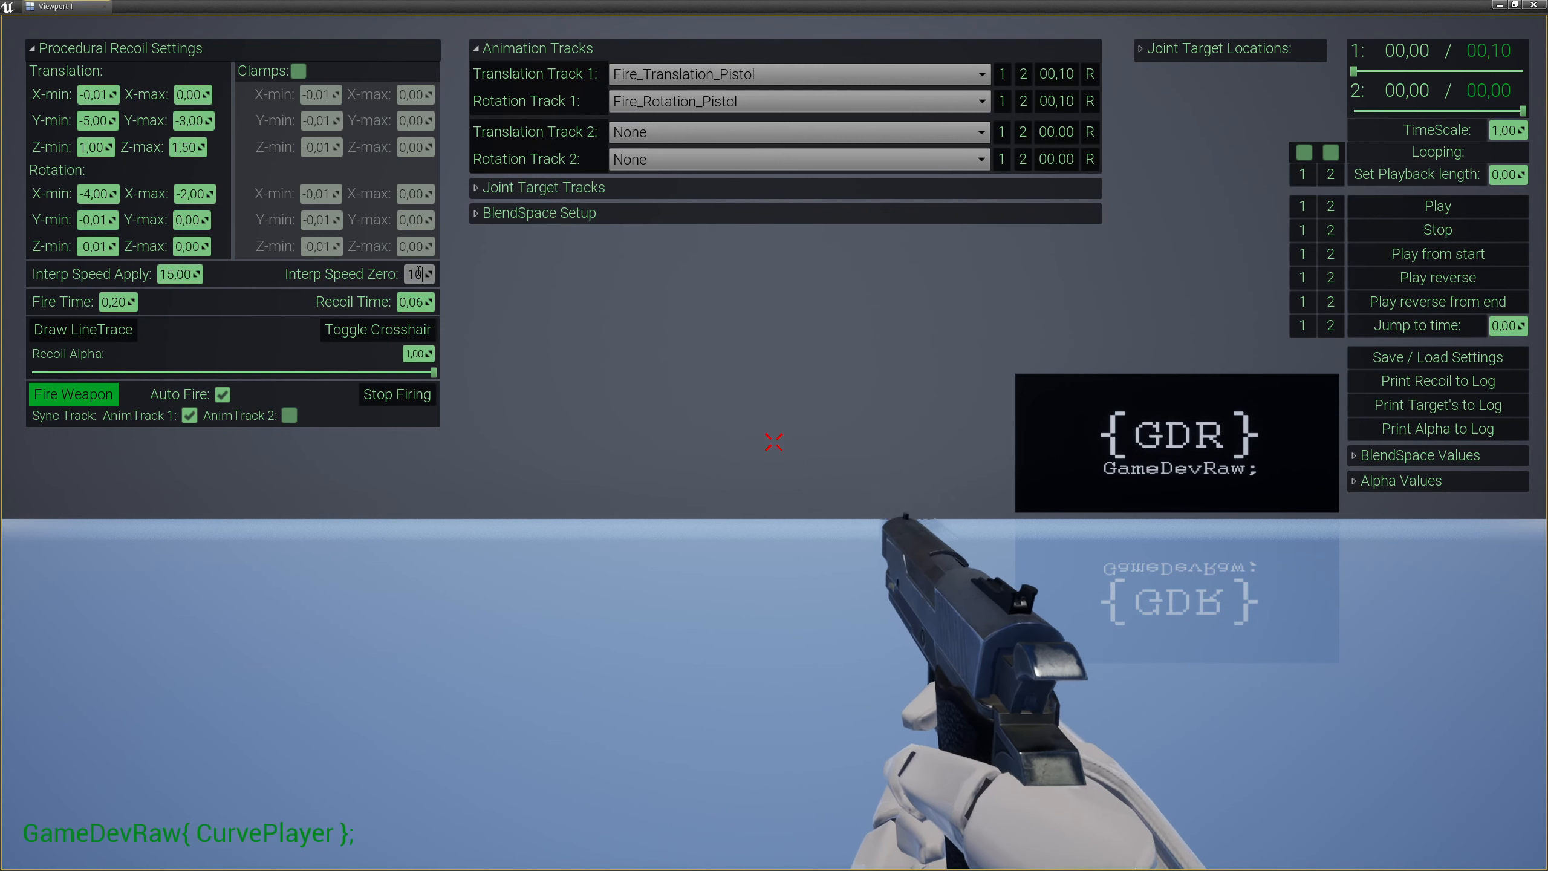
key(Return)
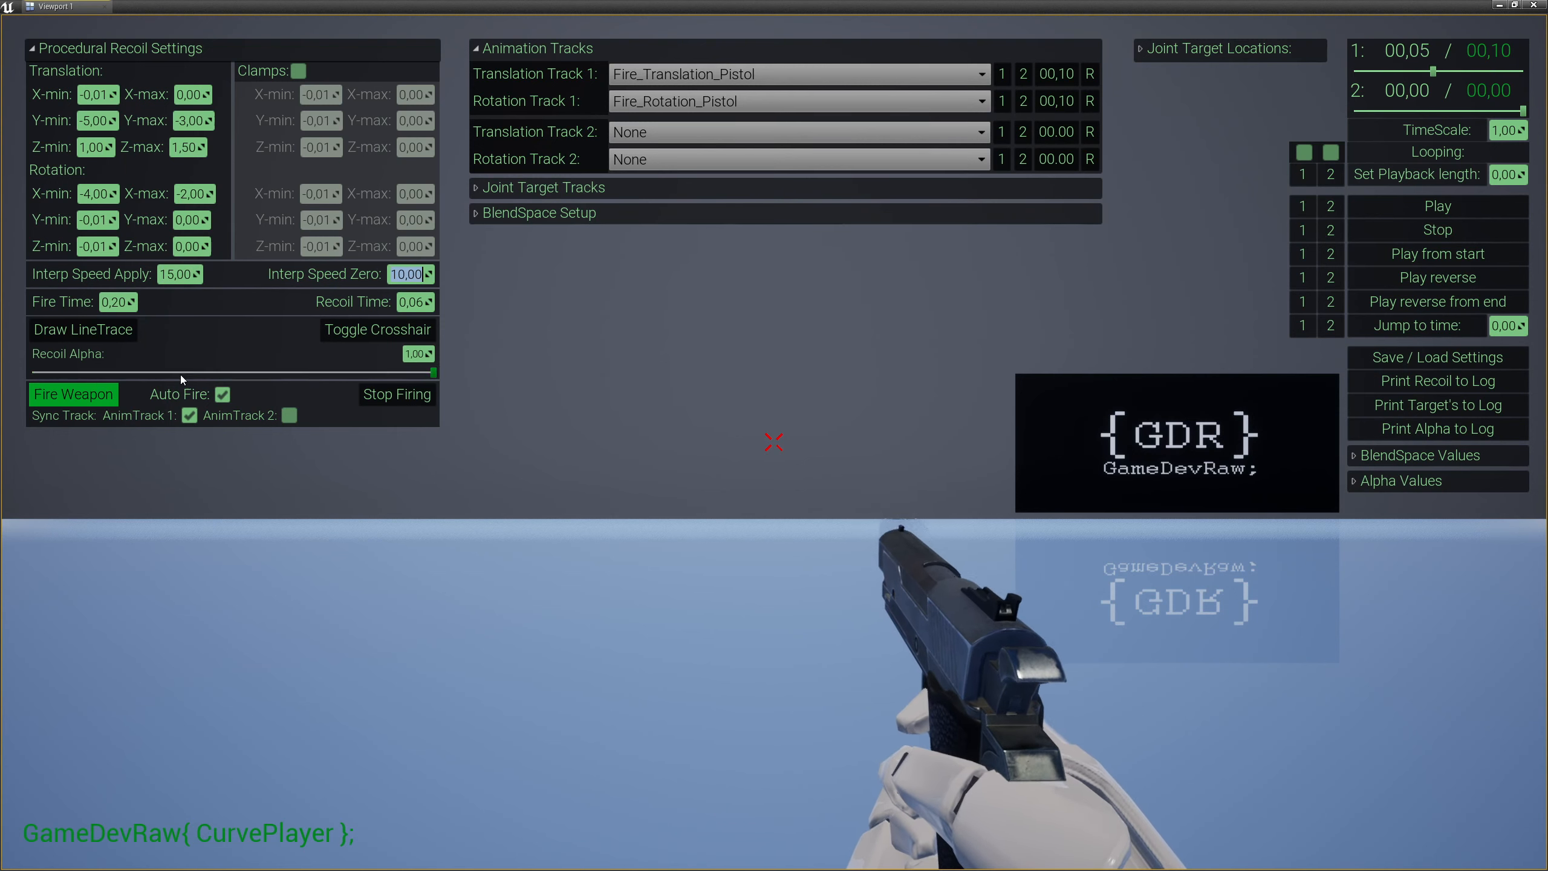
Turn off the AnimTrack 1 sync and Auto Fire, and fire a single test shot.
click(191, 415)
click(222, 394)
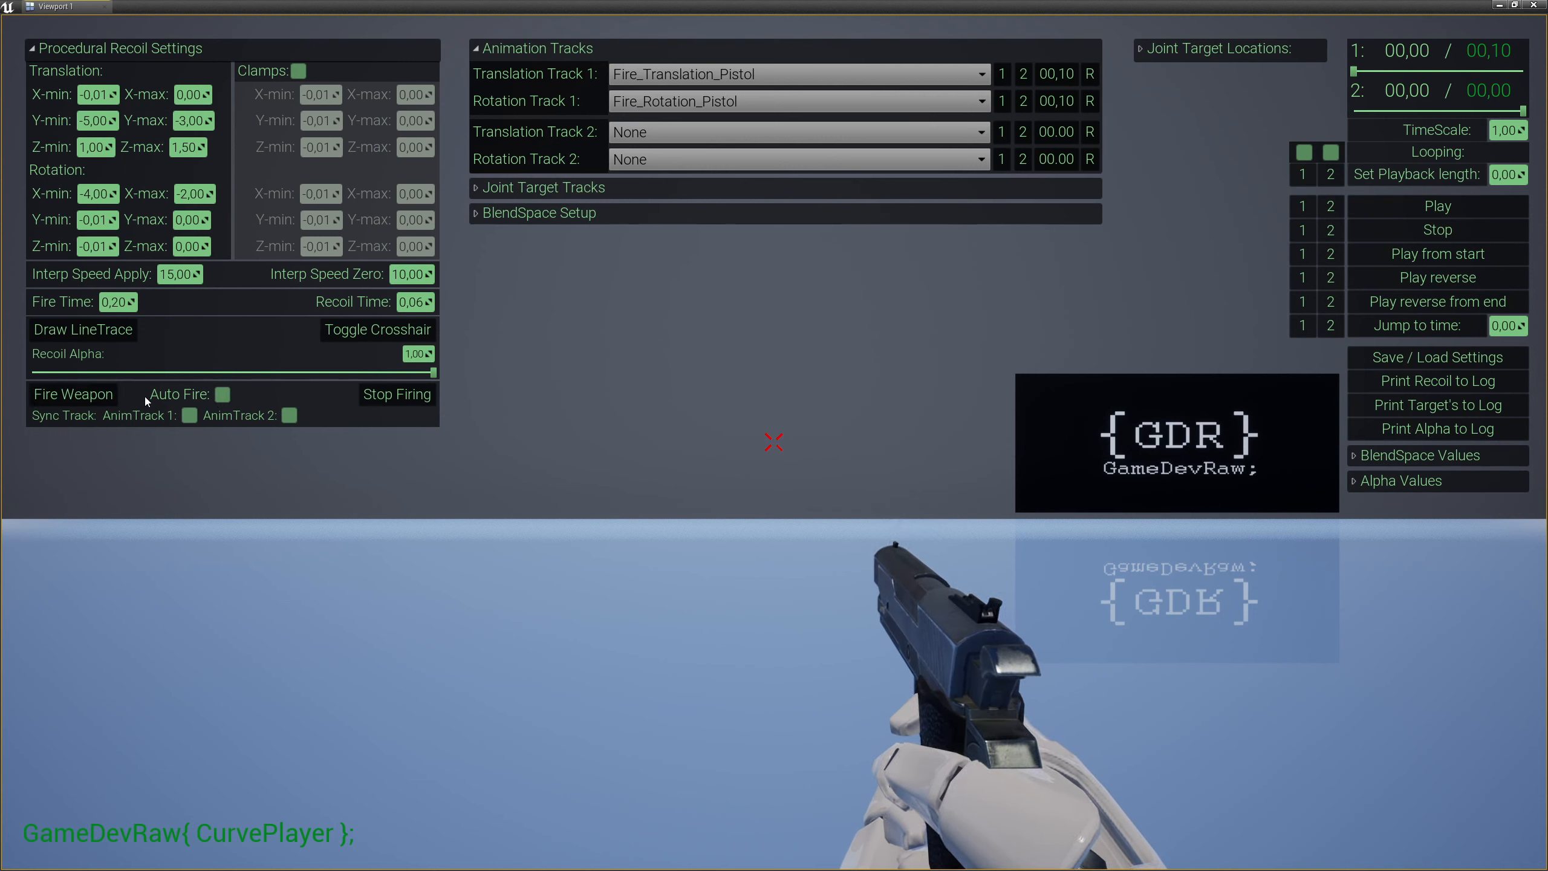
click(84, 396)
Try enabling the recoil clamps and switch them off again.
click(298, 71)
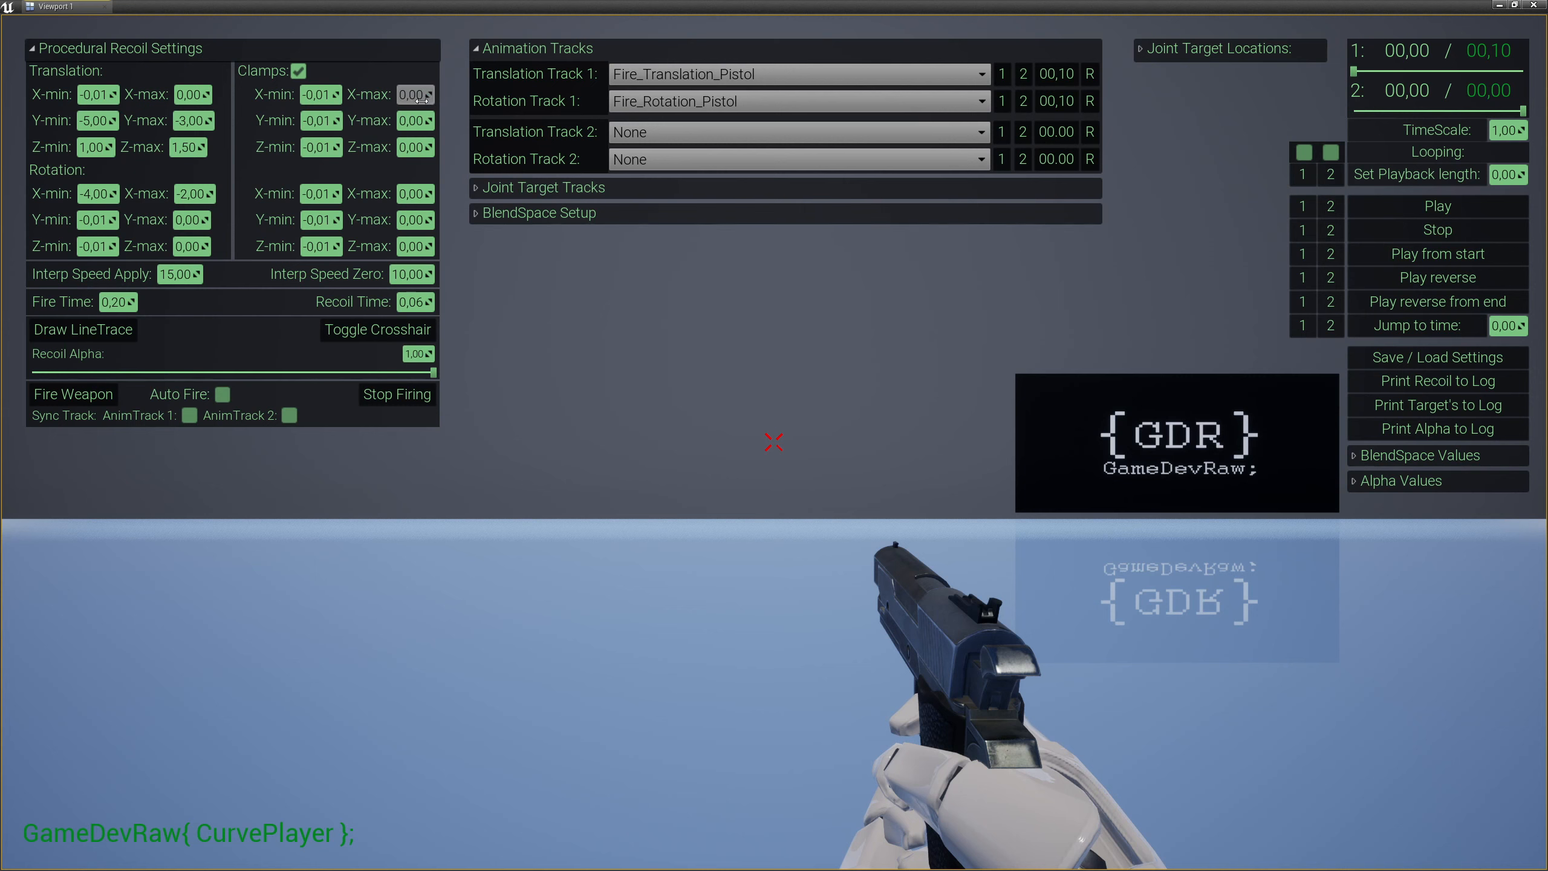
click(299, 70)
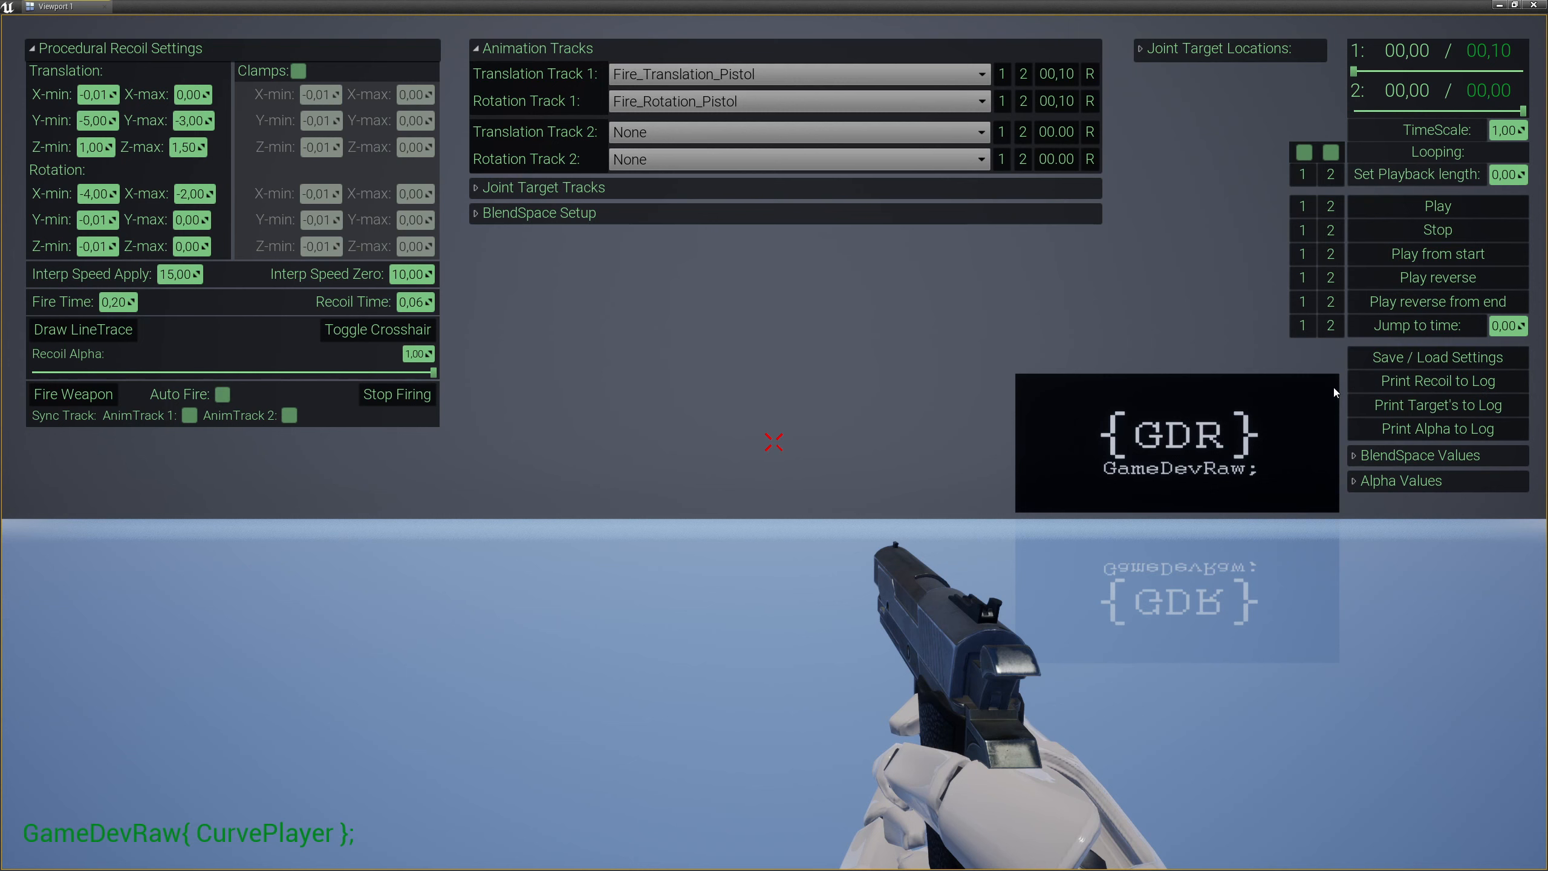
Open the Output Log maximized and select the printed recoil settings block, then minimize the log.
drag(1002, 7, 1031, 61)
click(67, 22)
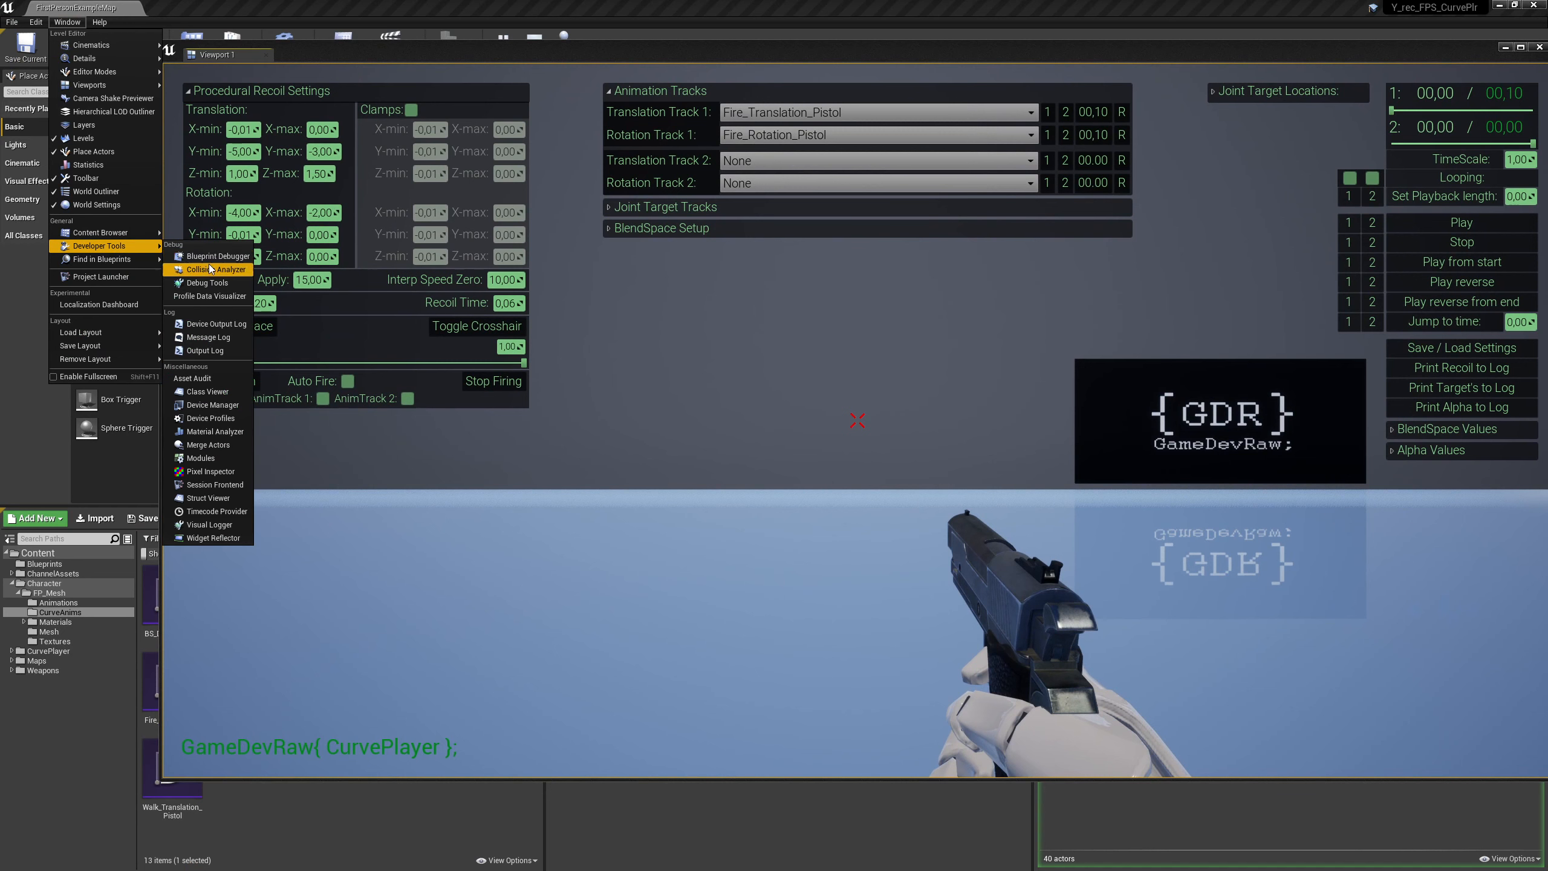
mouse_move(140, 247)
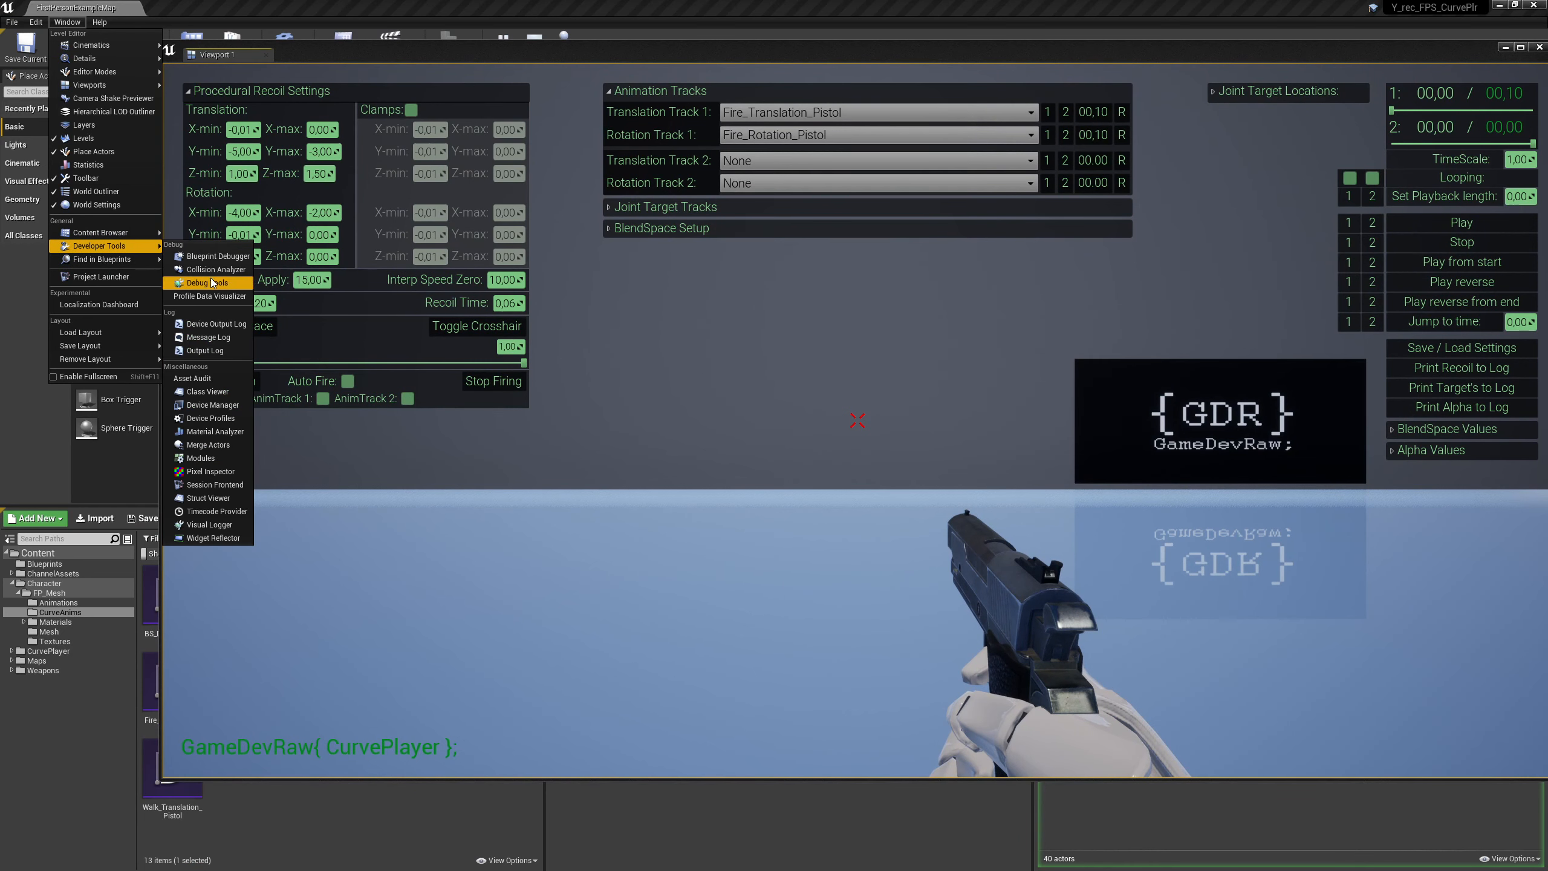
click(222, 354)
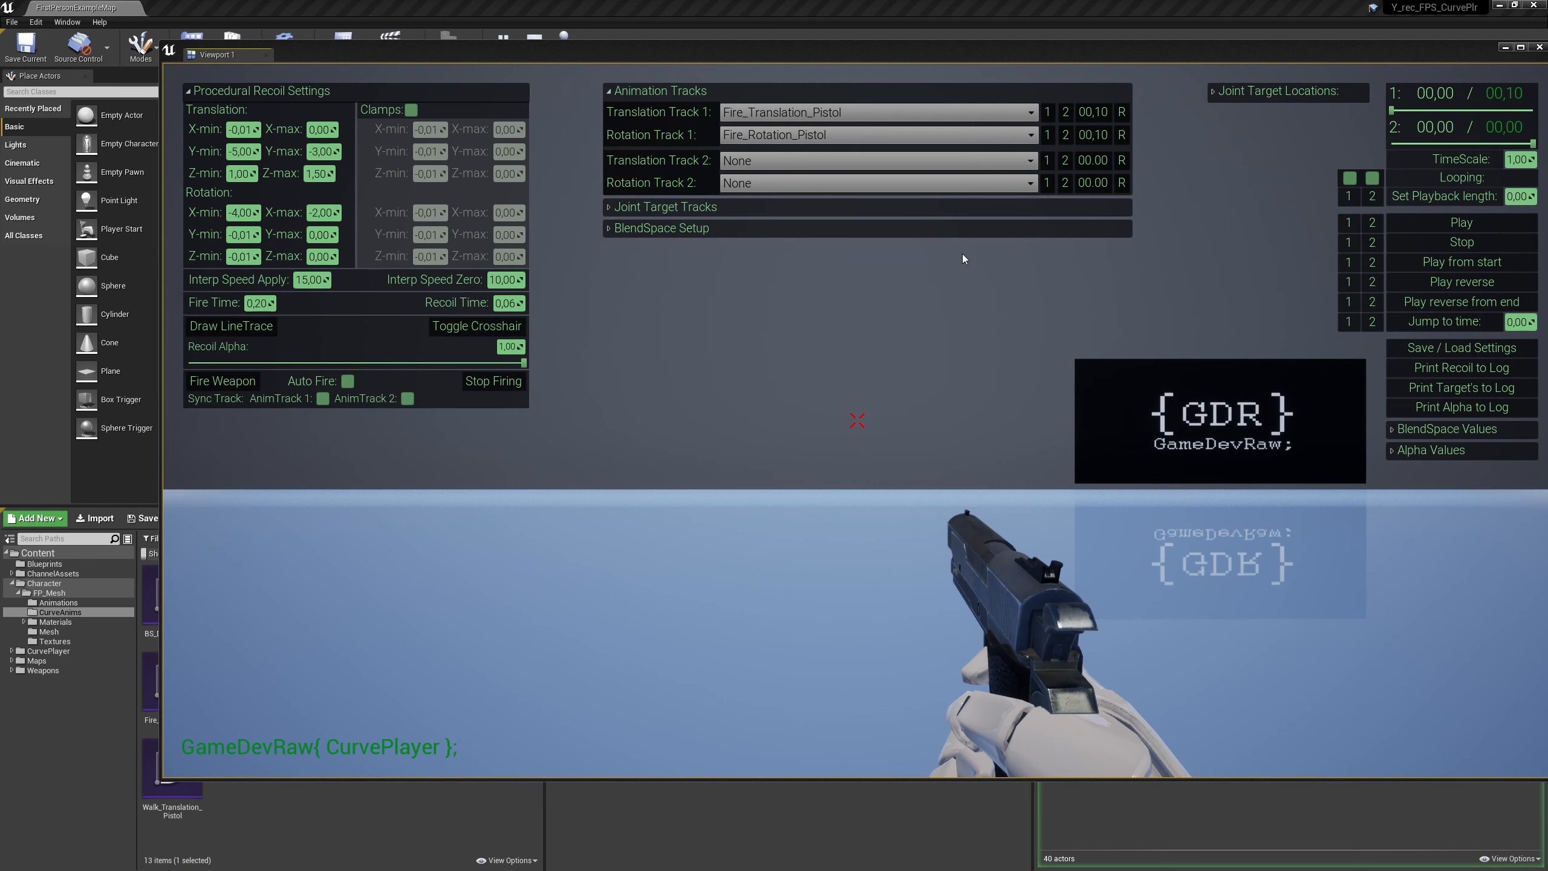
double_click(1283, 188)
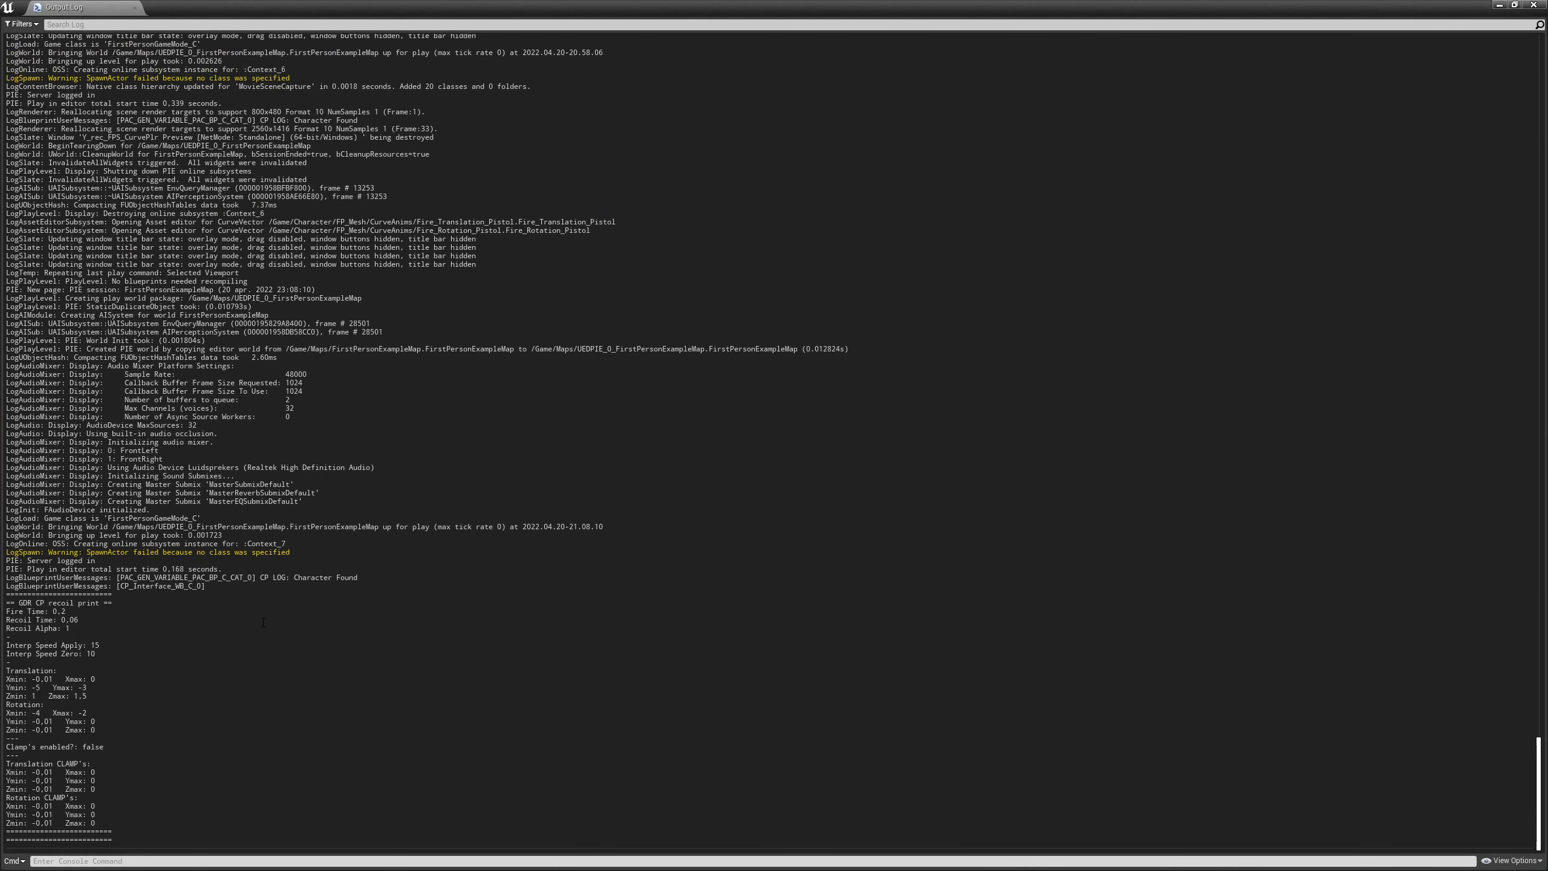
drag(126, 838, 9, 599)
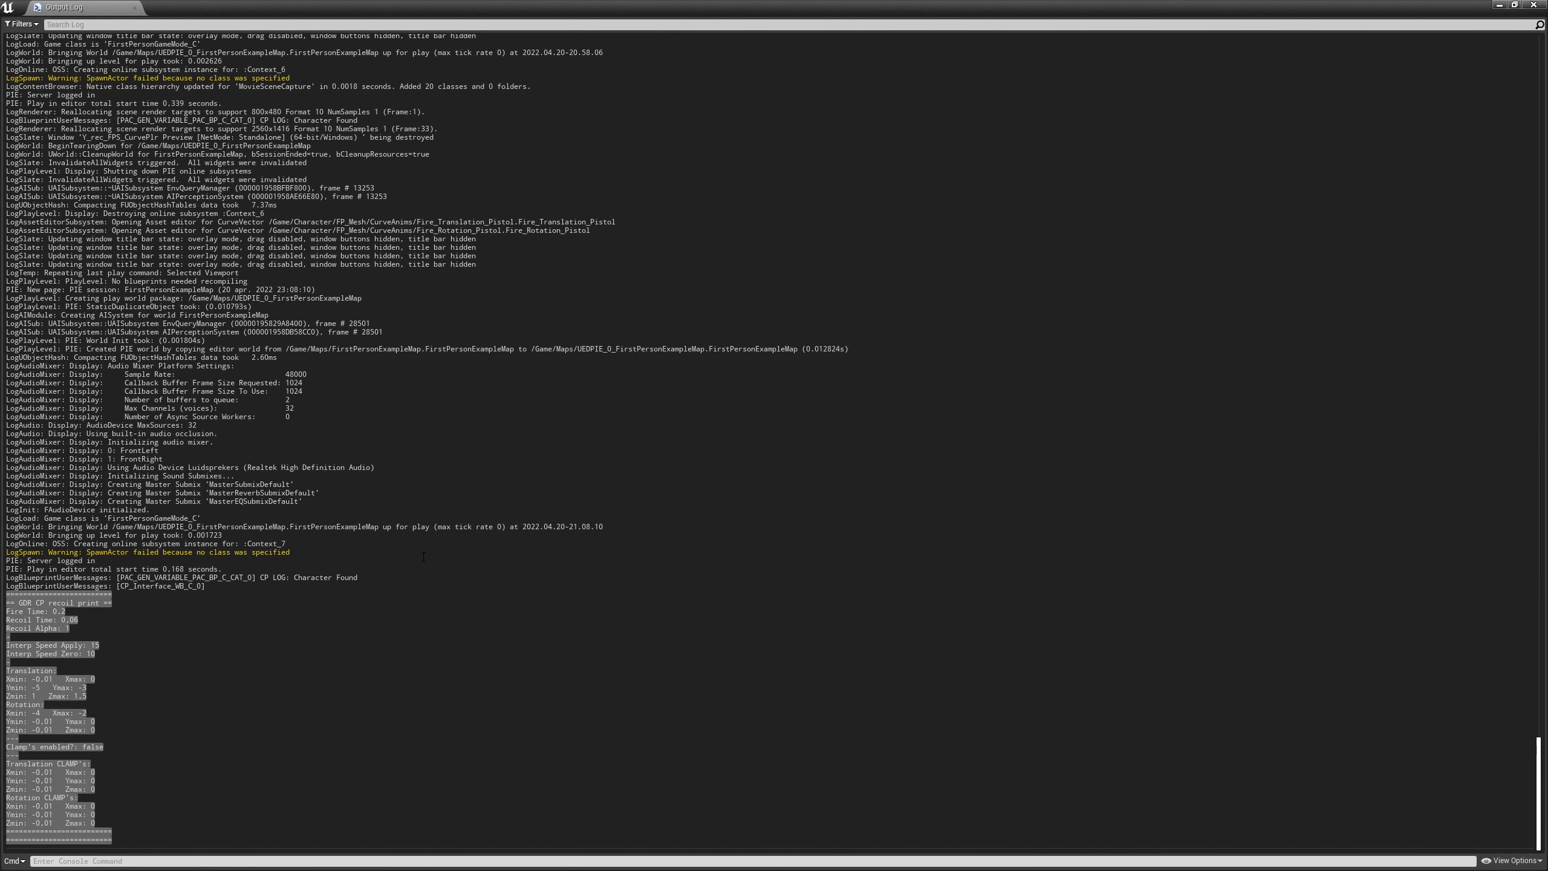
click(1499, 5)
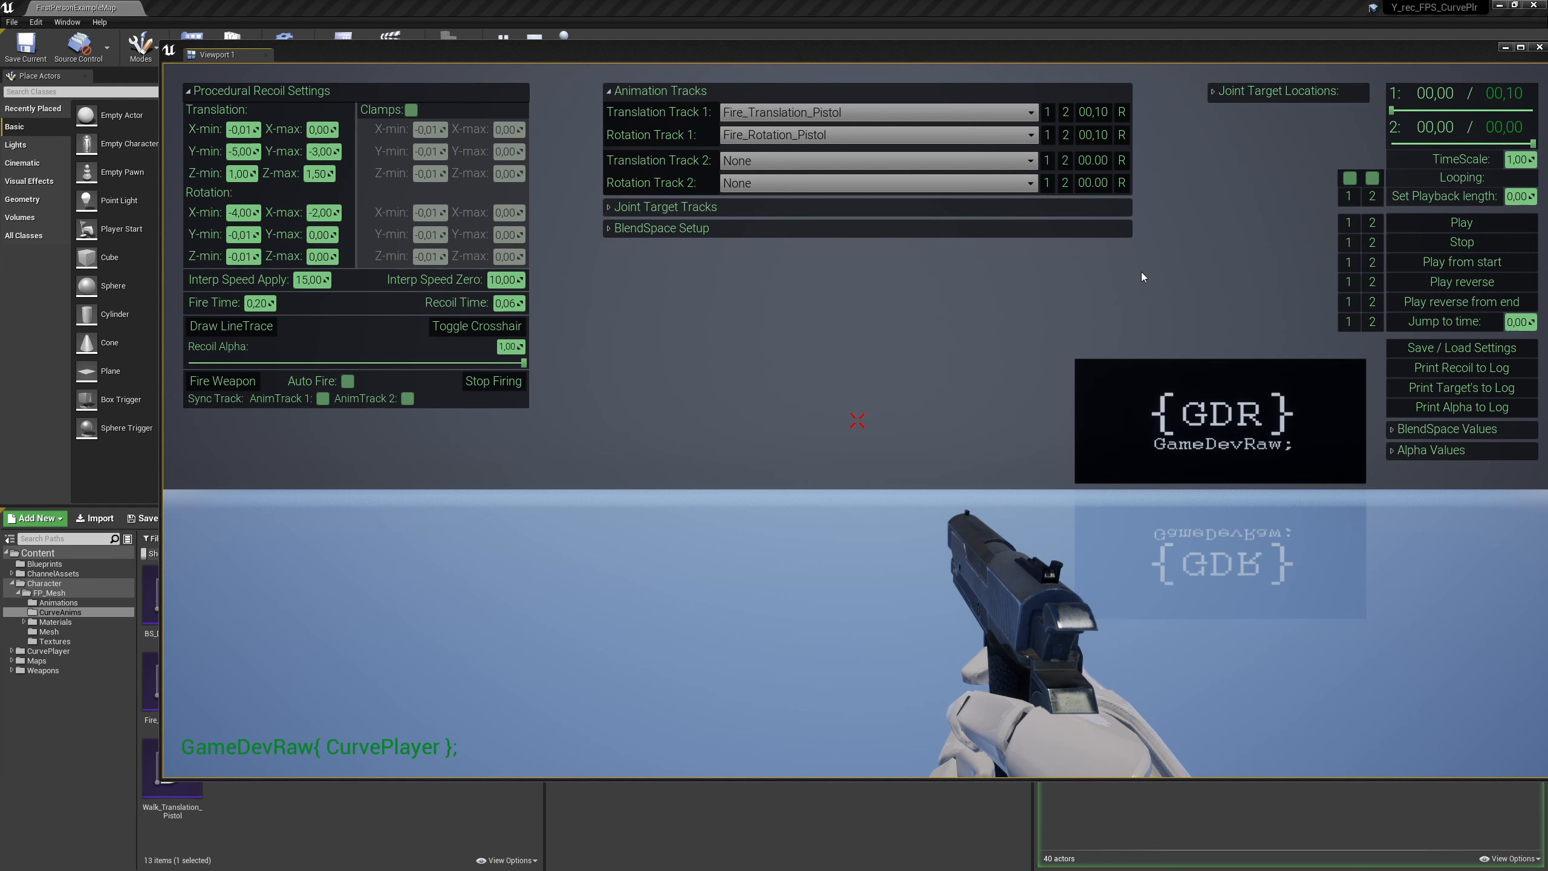
Close the play preview and curve editor windows, and select the Fire_Rotation_Pistol and Fire_Translation_Pistol curves together.
drag(1275, 45, 1223, 36)
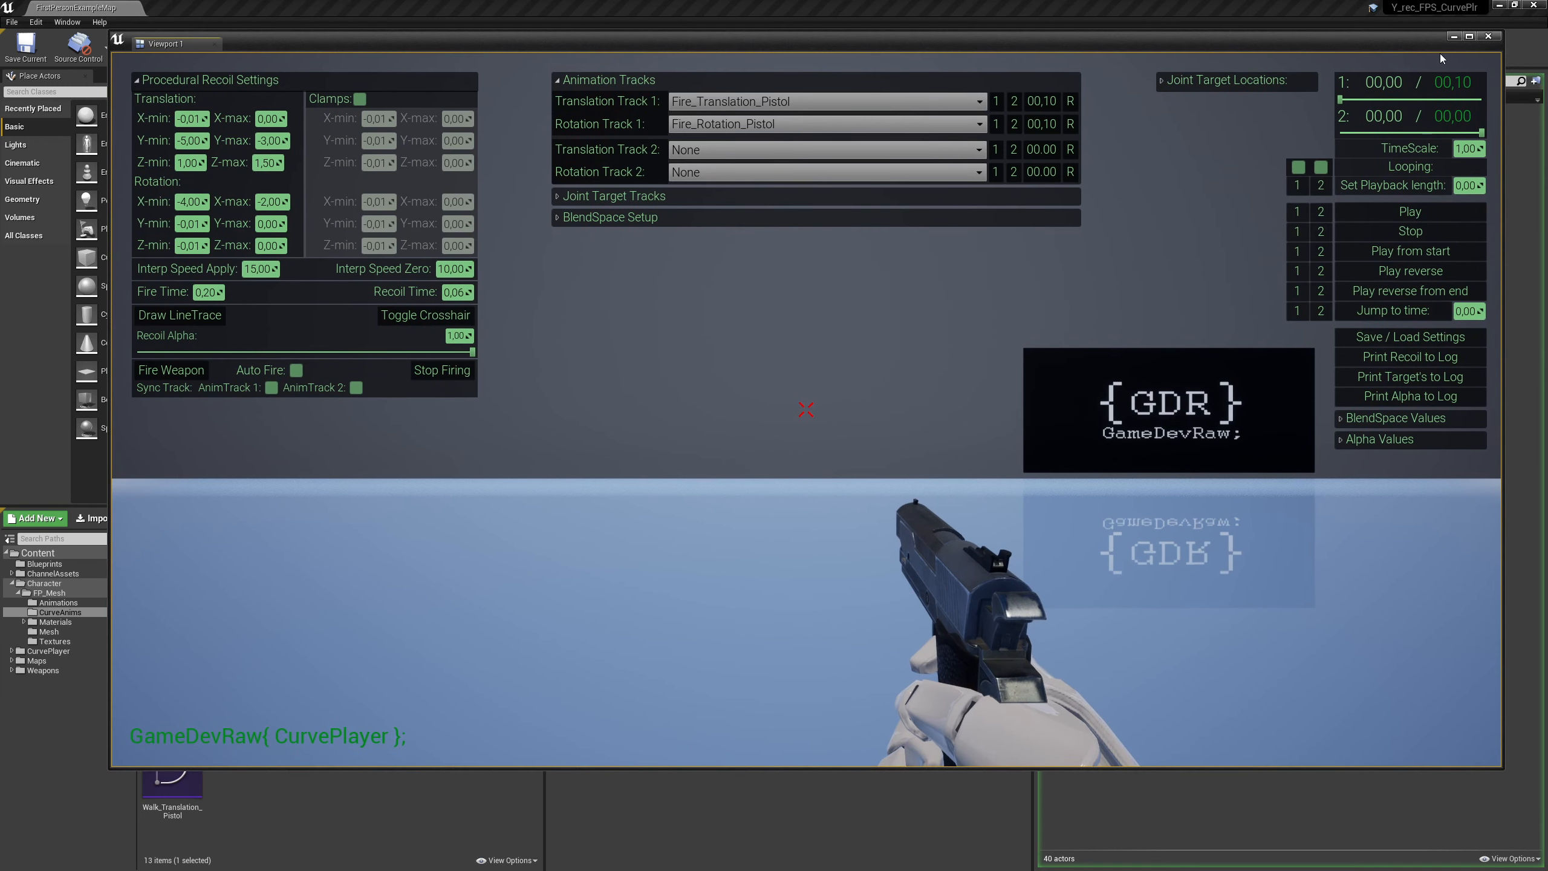
click(1488, 37)
double_click(1324, 67)
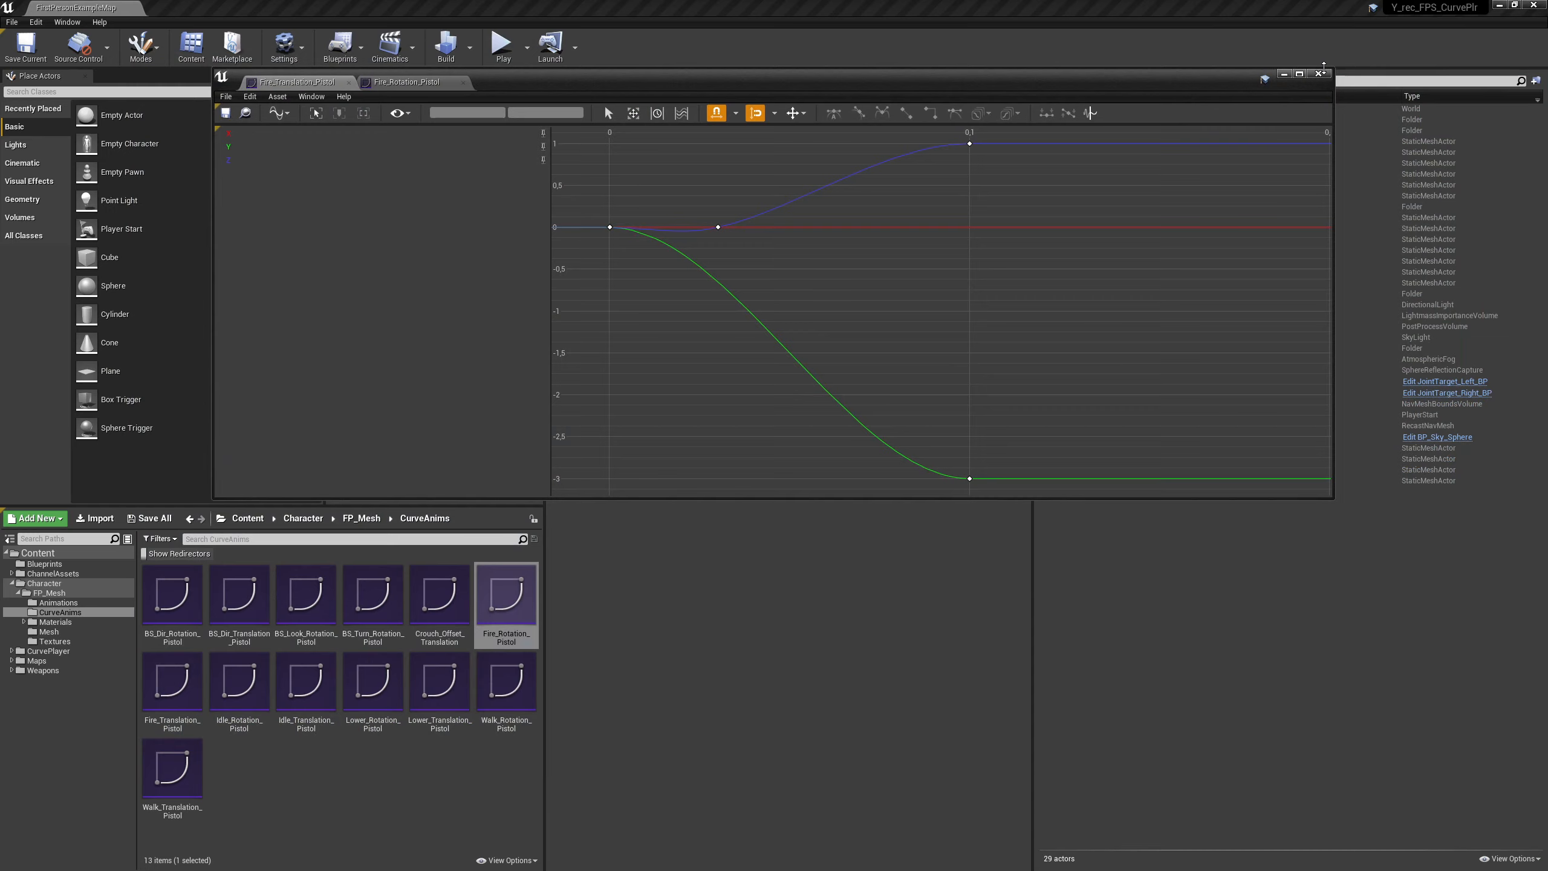
click(1320, 7)
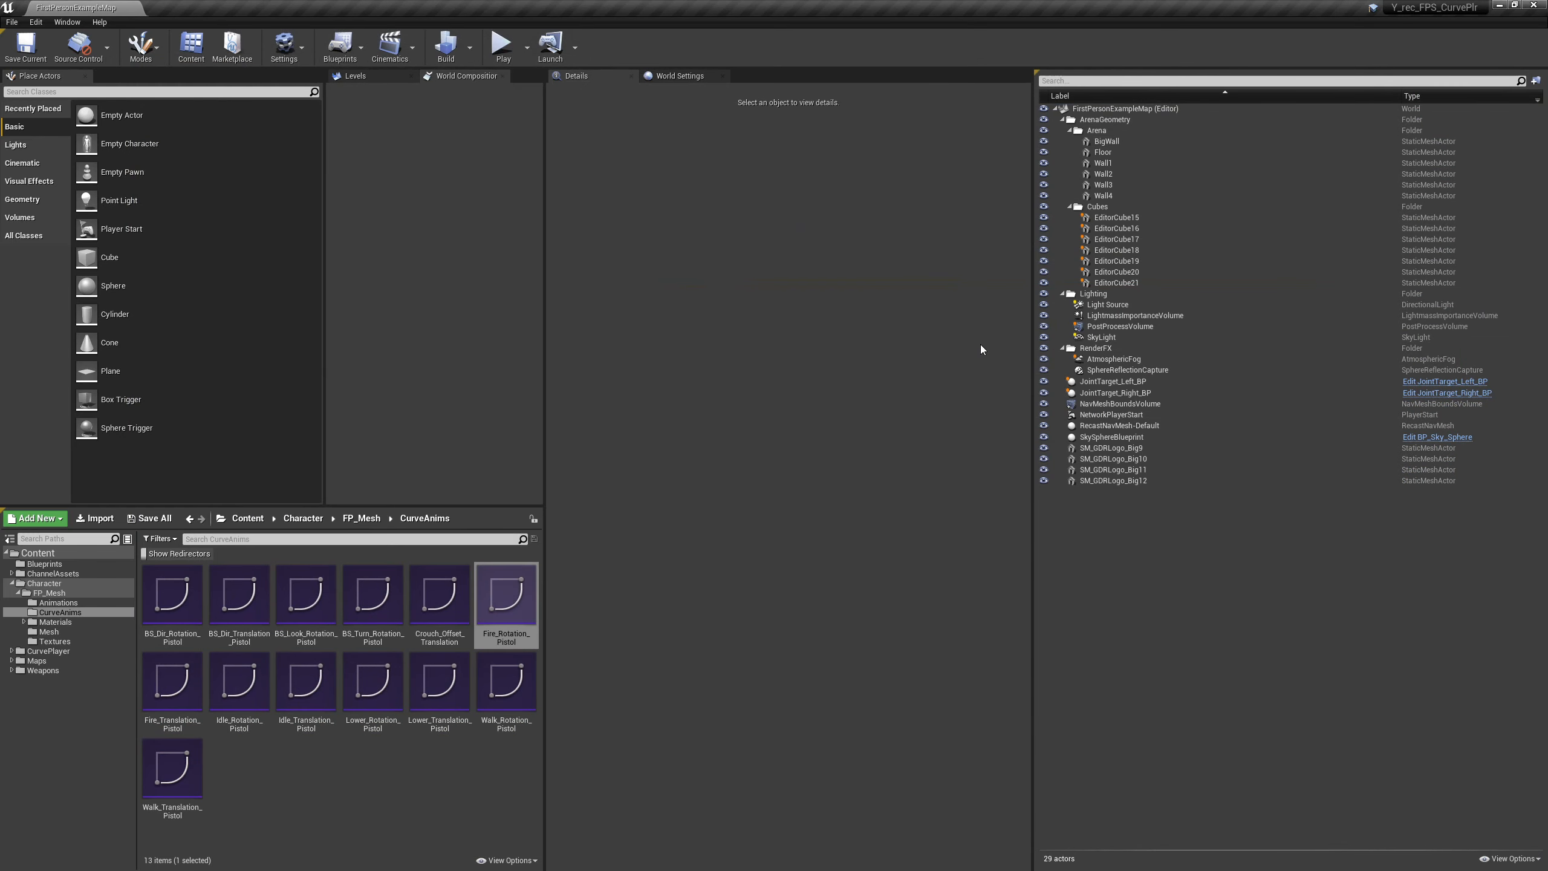
ctrl+click(172, 680)
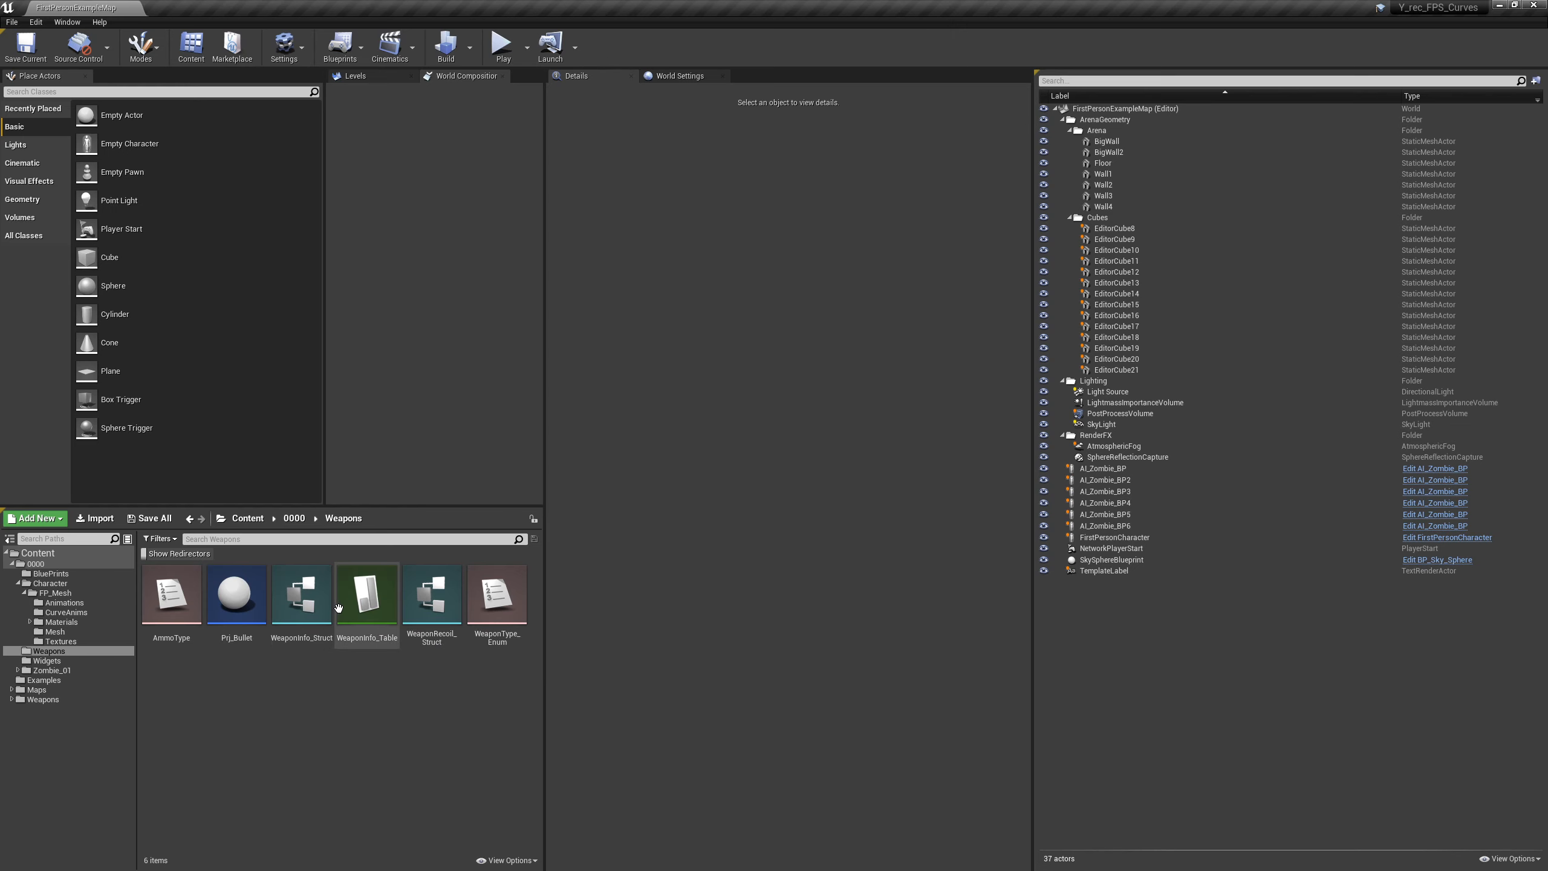
Examine the variables of WeaponInfo_Struct in the Y_rec_FPS_Curves project's Weapons folder and close it.
double_click(302, 601)
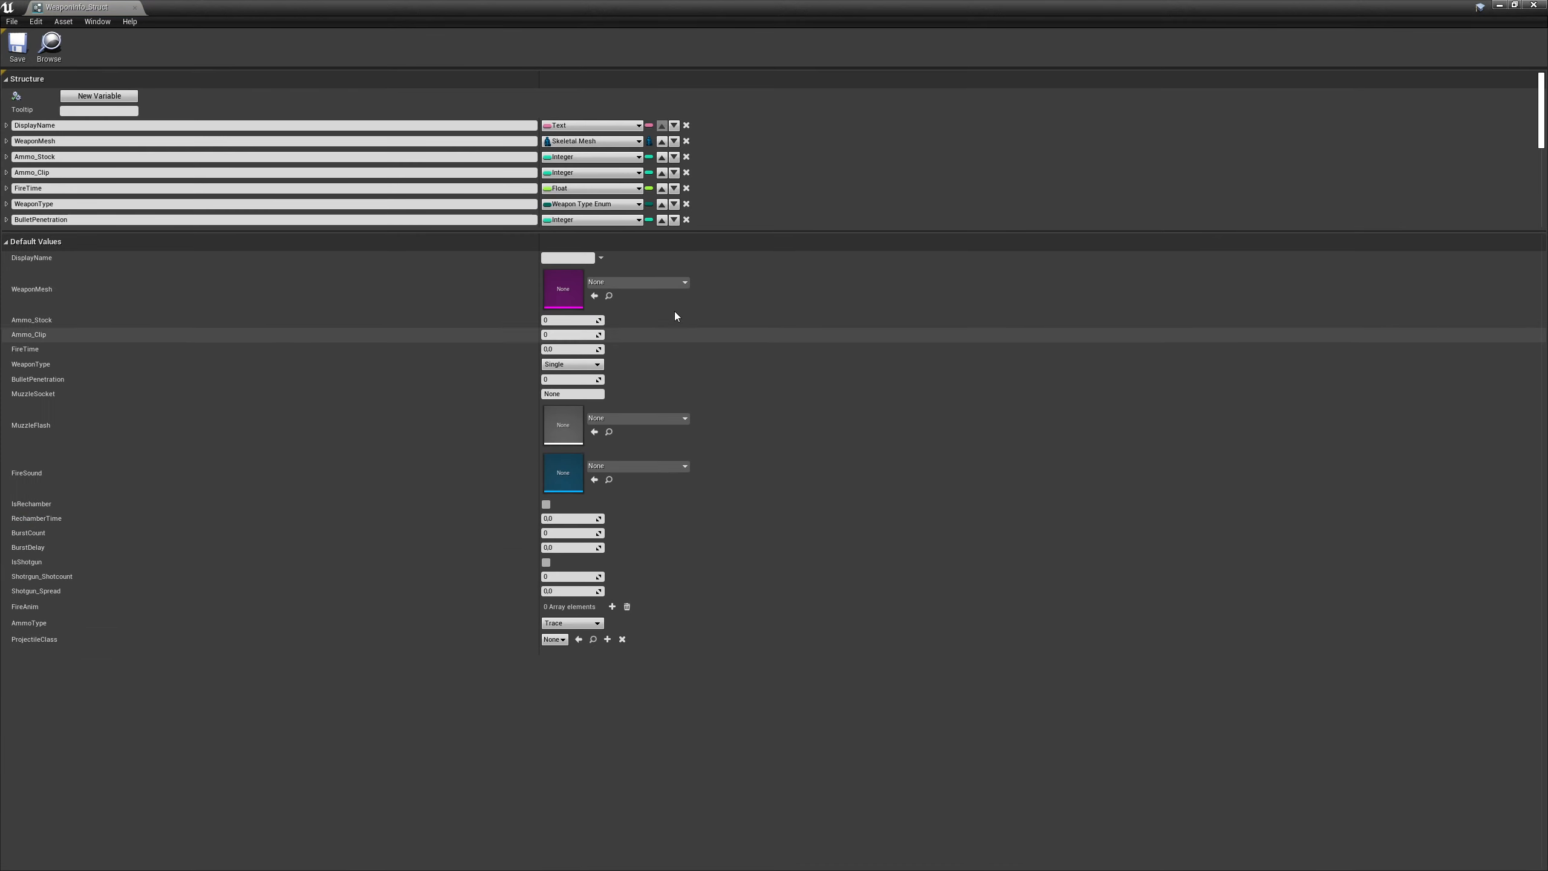
drag(708, 233, 719, 442)
click(1531, 6)
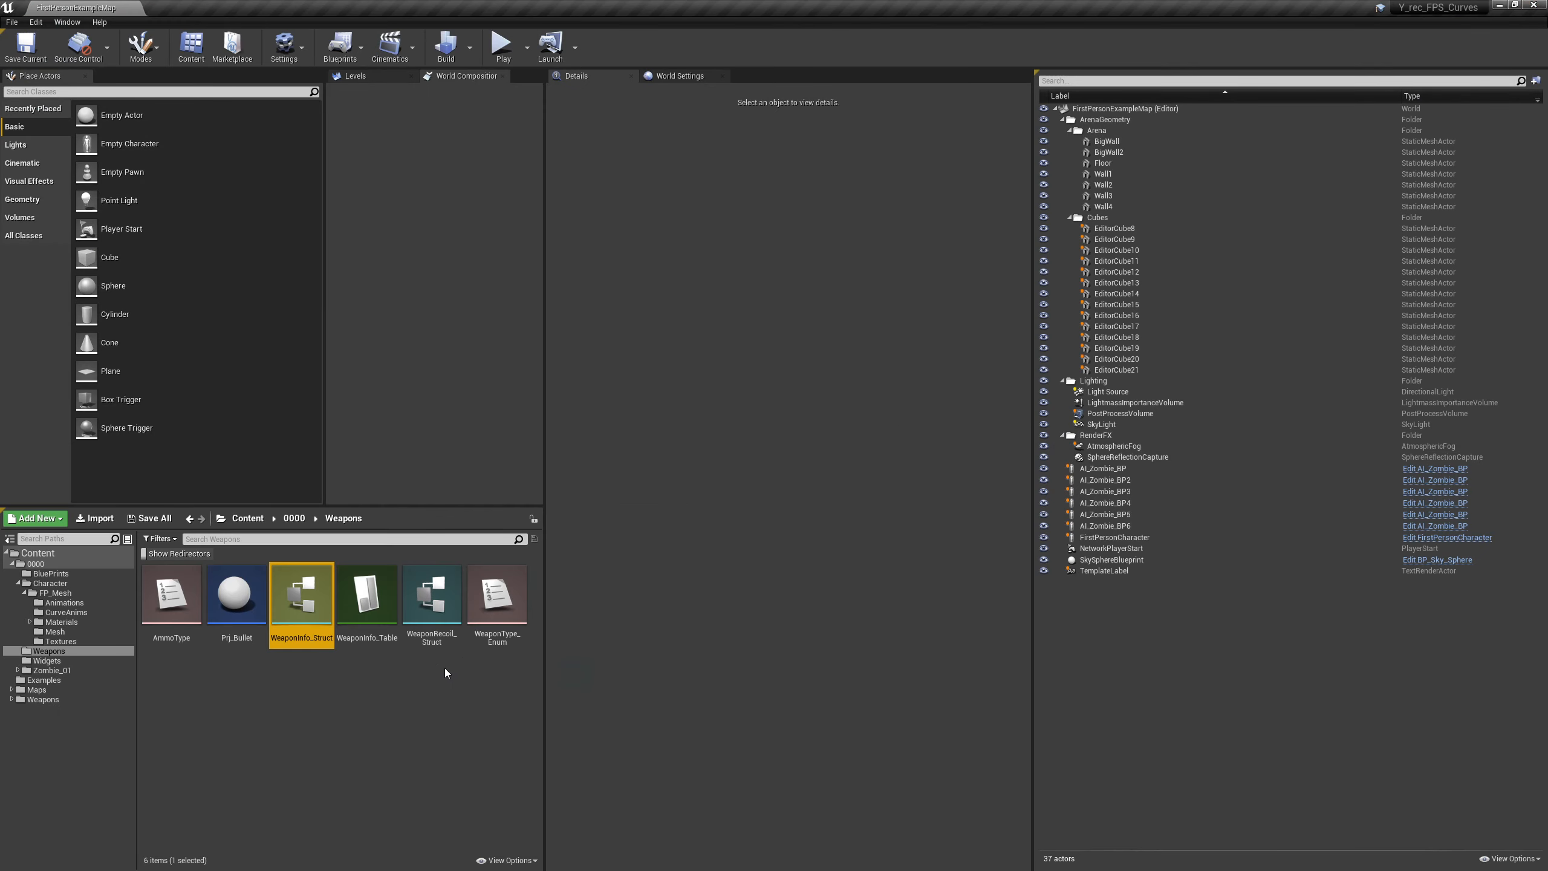
Examine the interp speed, recoil and clamp variables of WeaponRecoil_Struct, then save and close the structure.
double_click(432, 594)
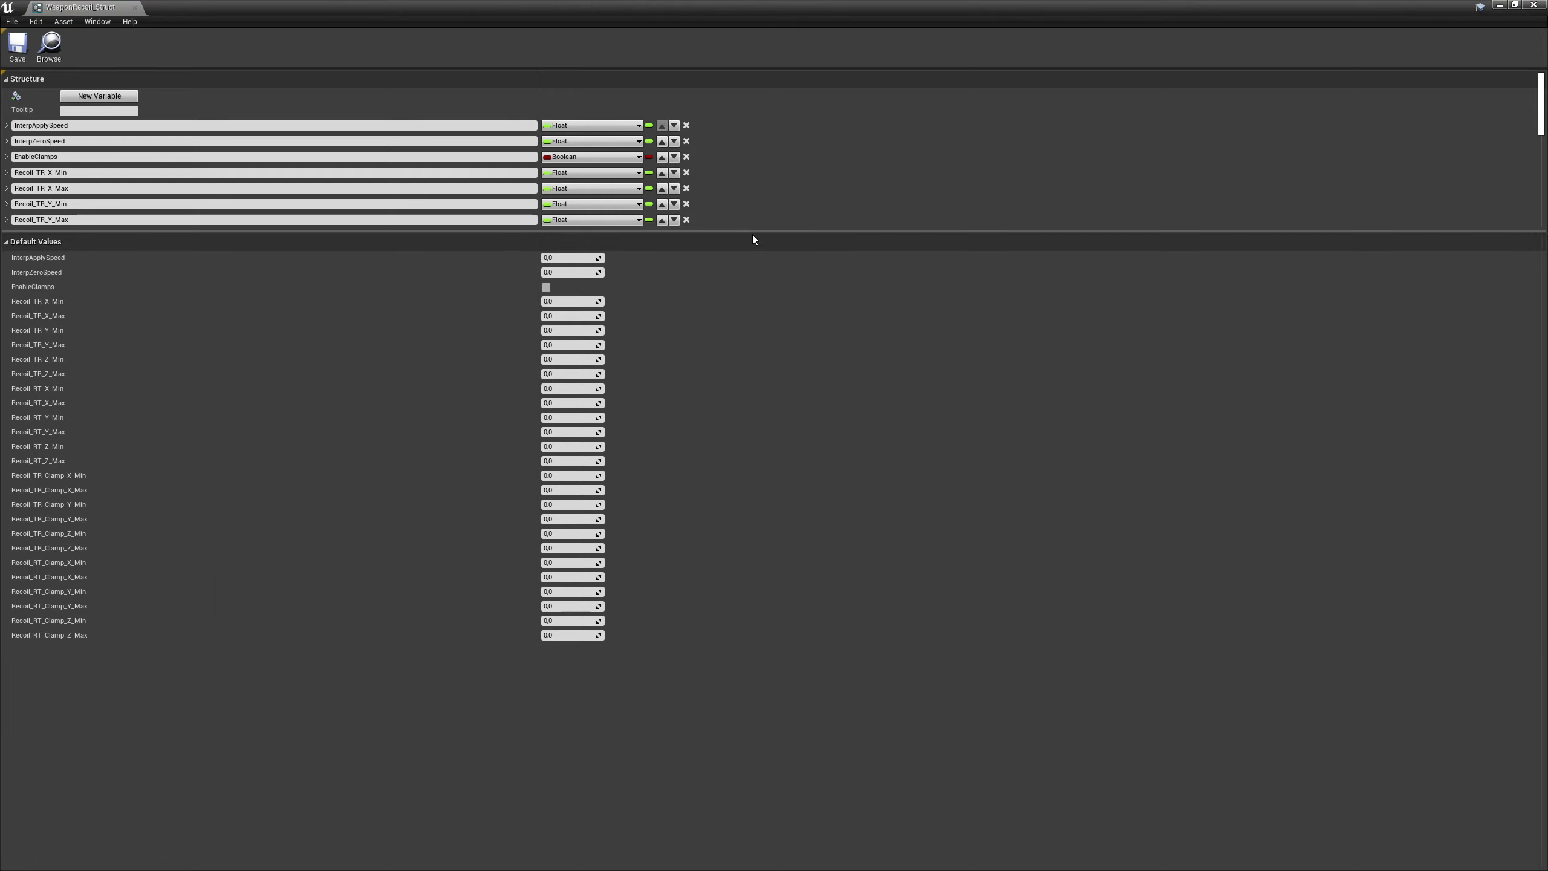
drag(756, 231, 719, 601)
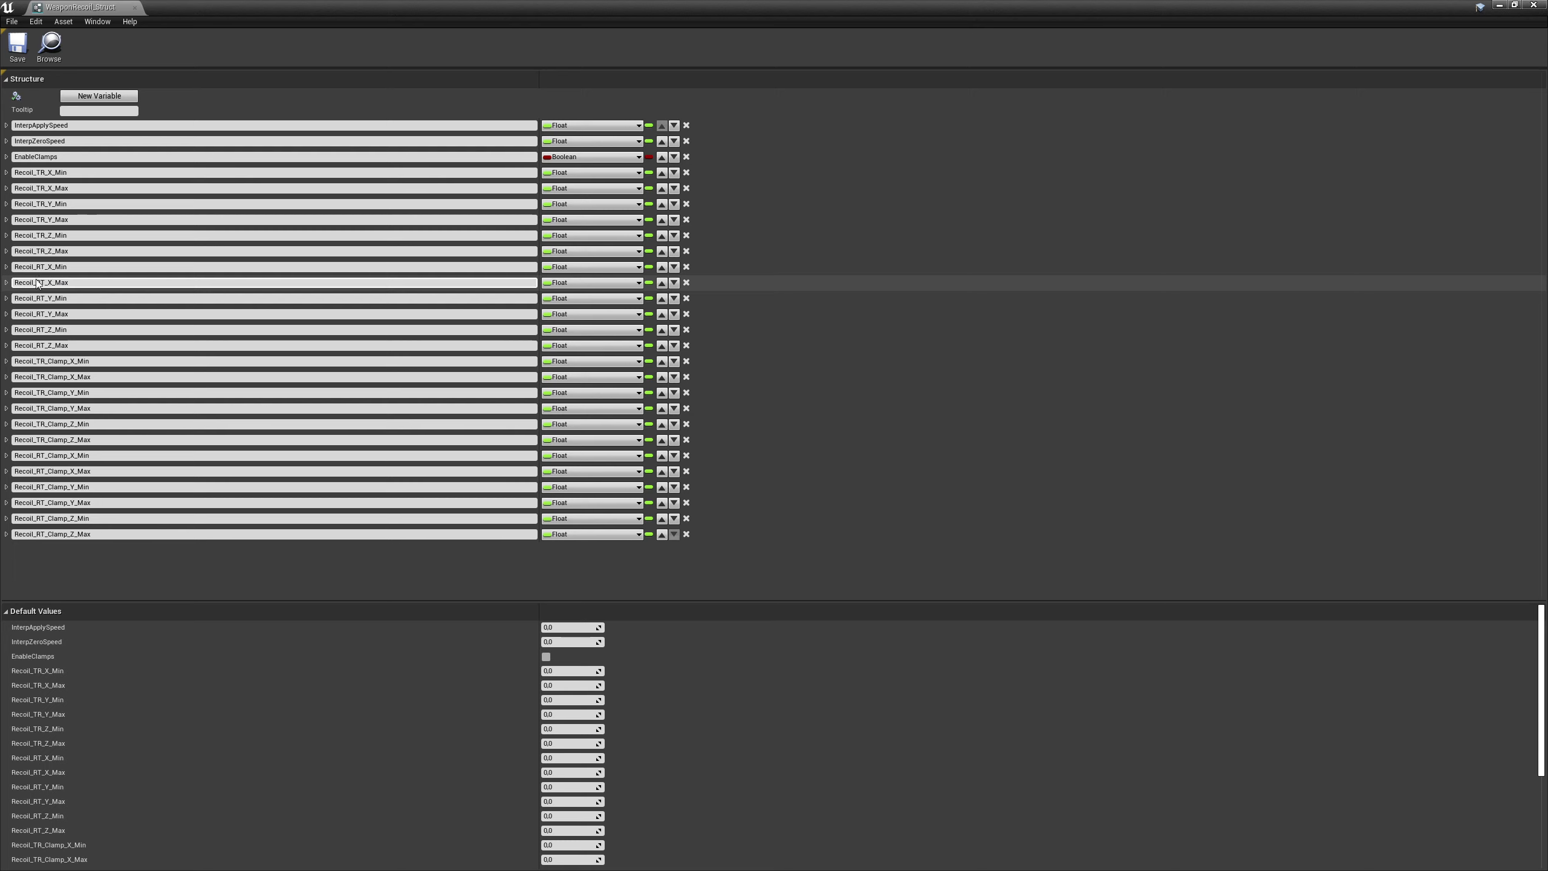
drag(37, 283, 47, 283)
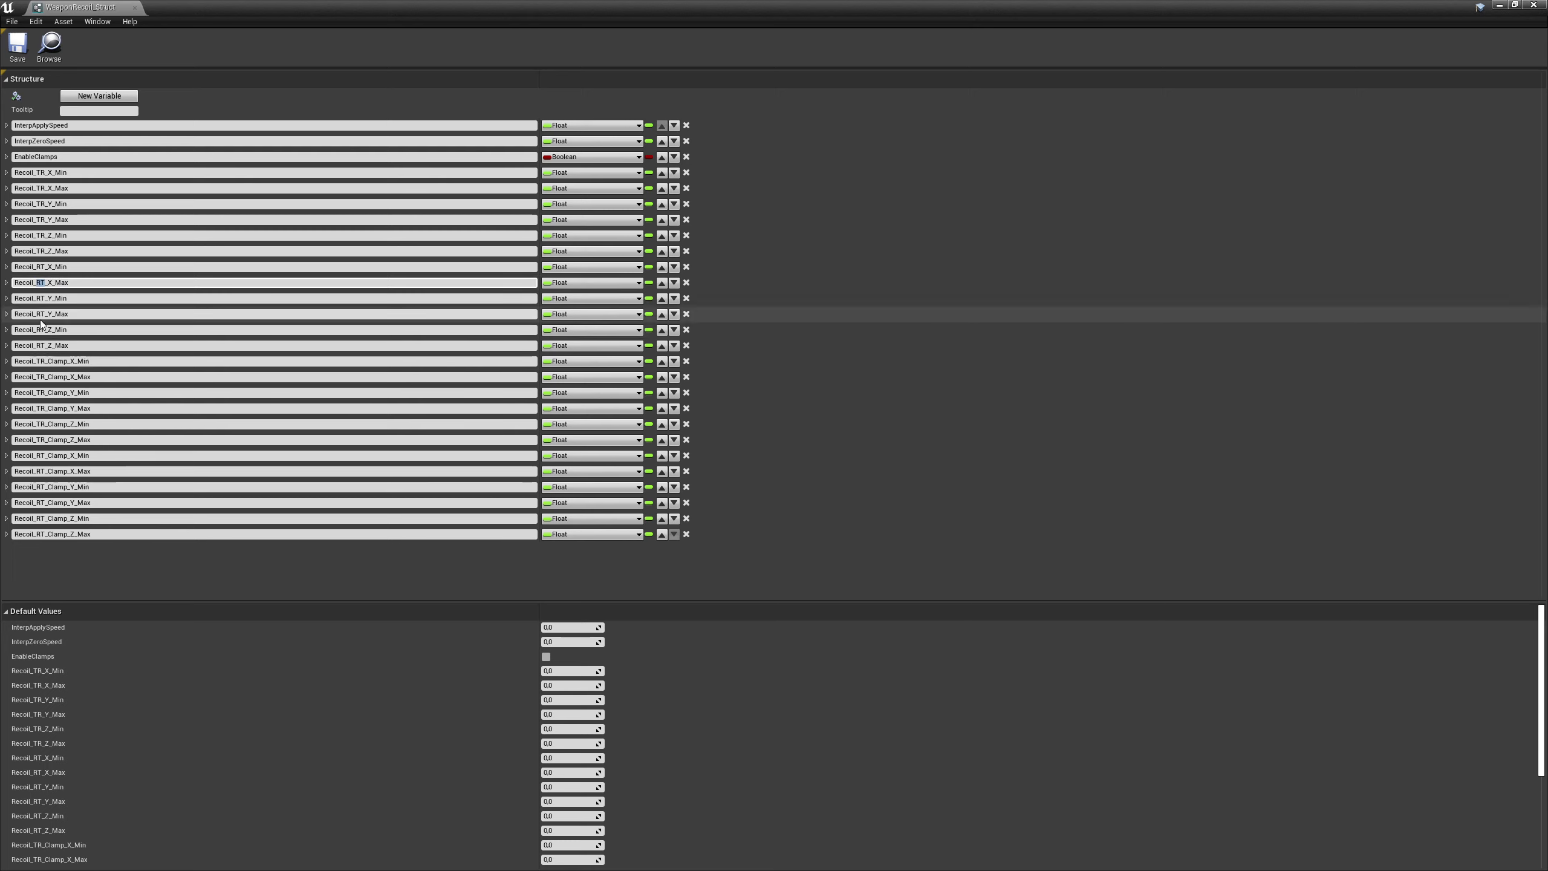
click(46, 363)
drag(48, 377, 58, 377)
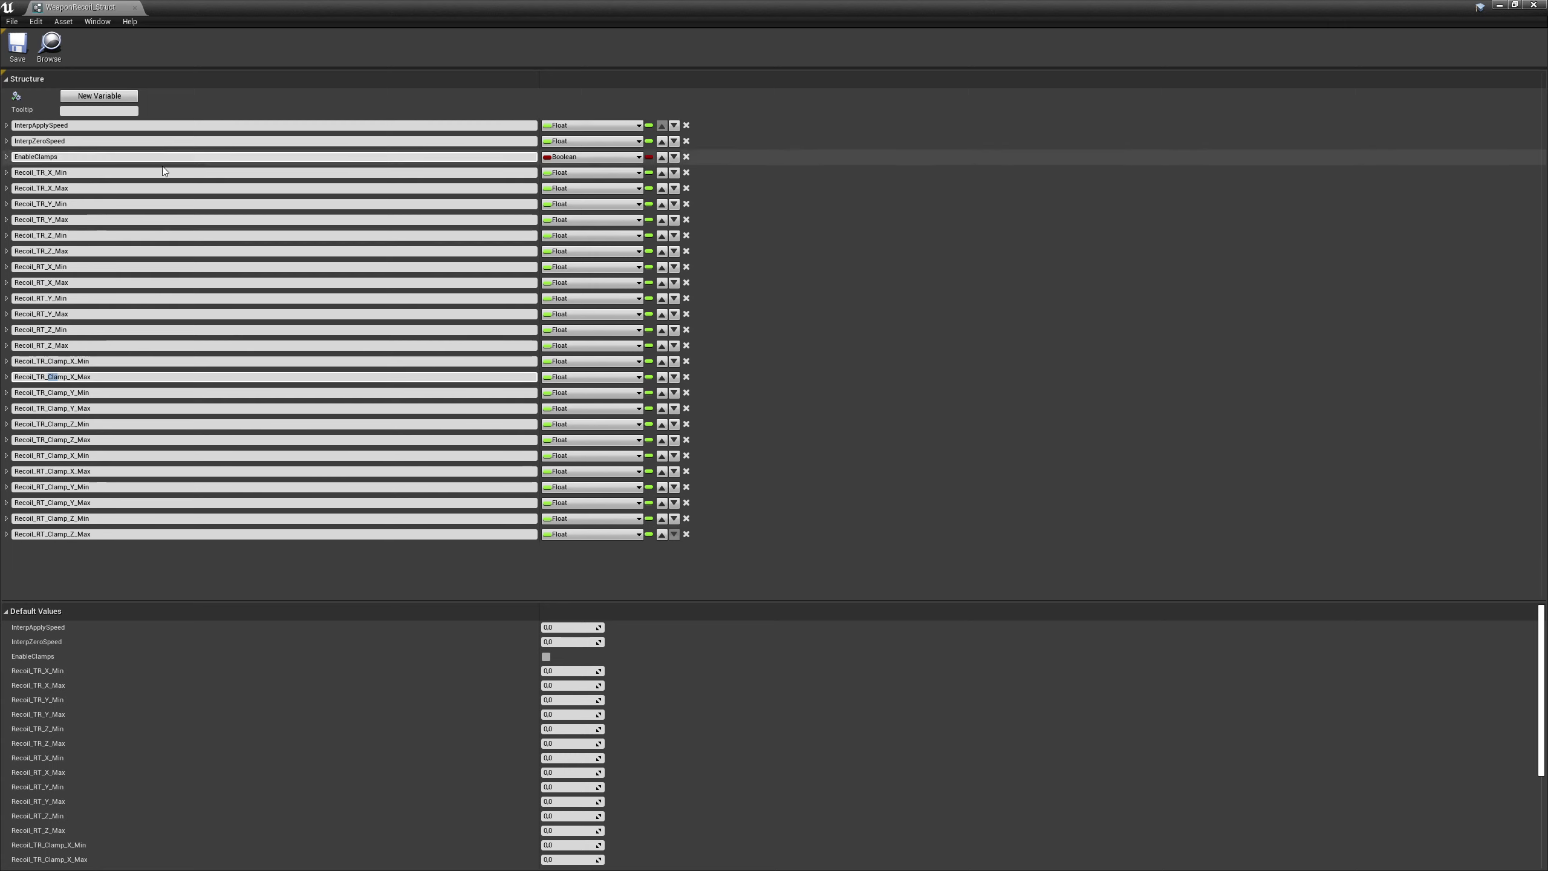
click(738, 361)
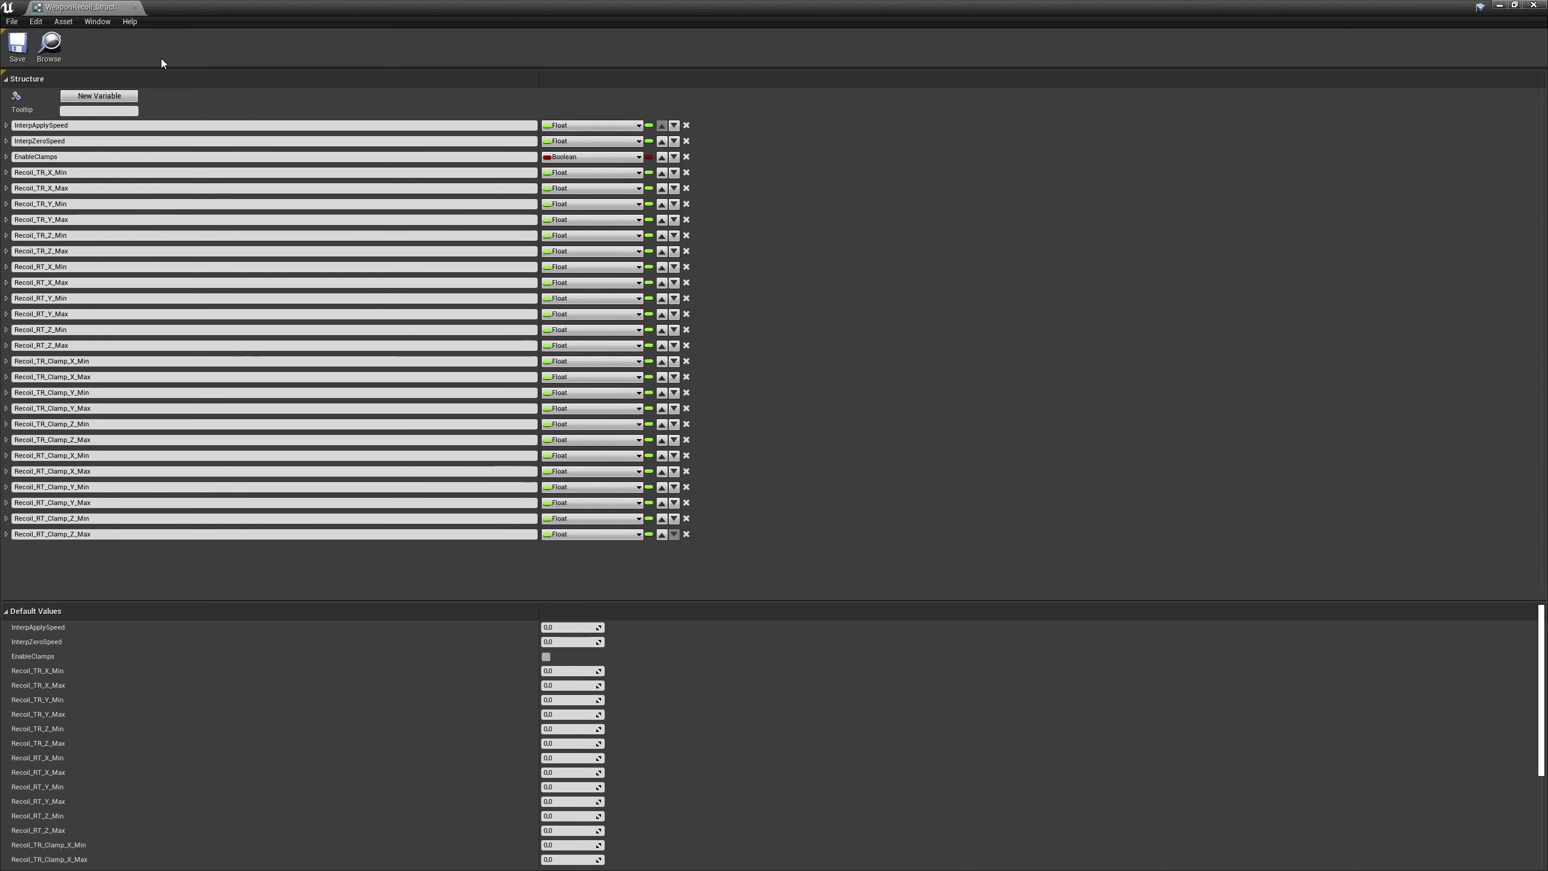
click(20, 57)
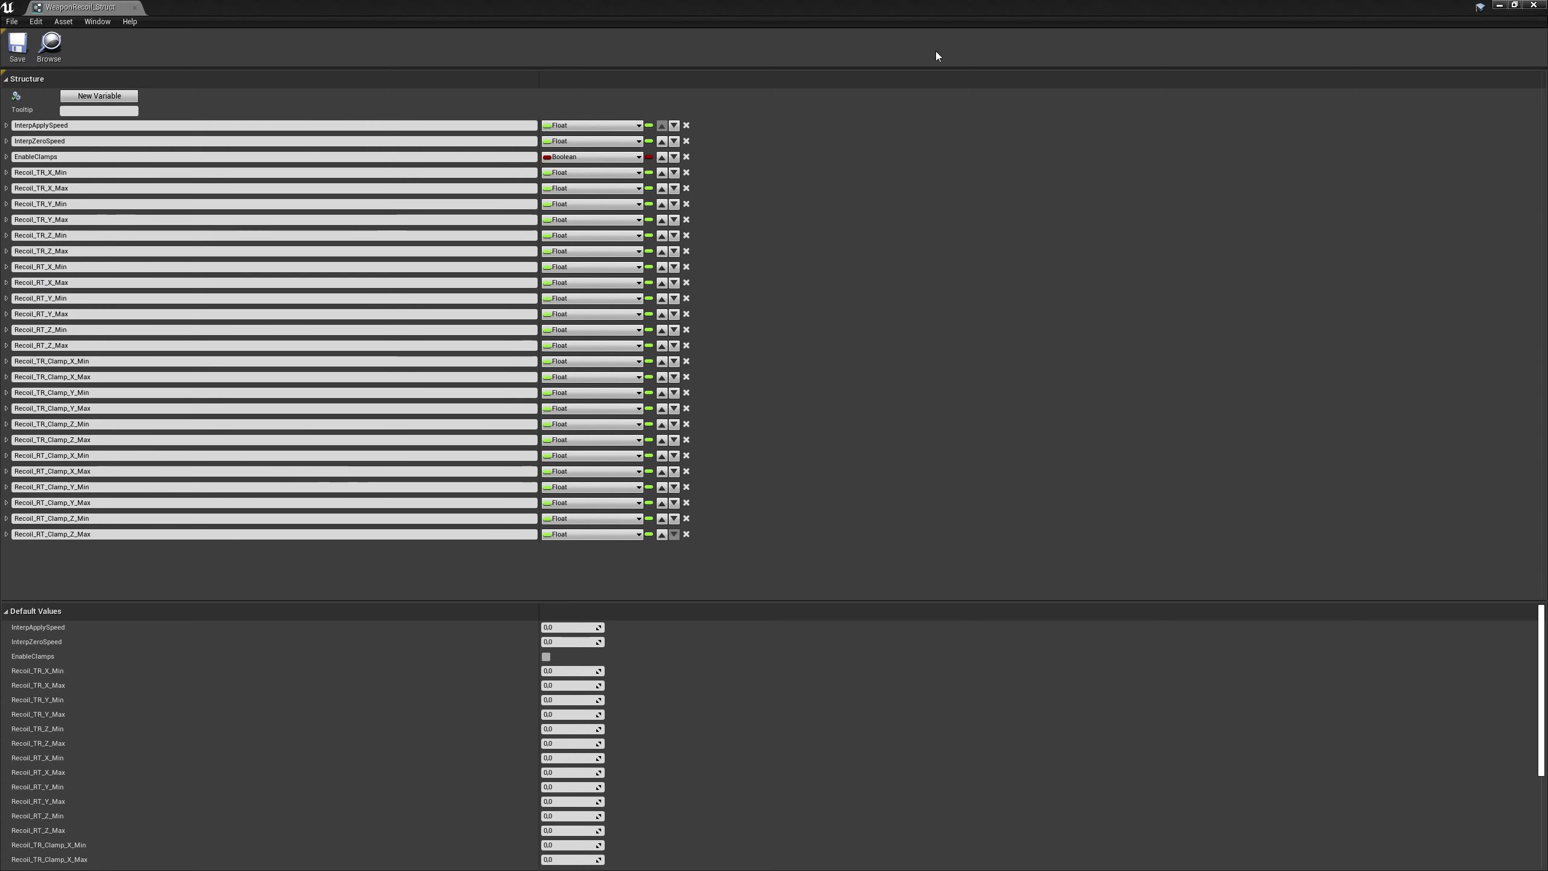
click(1534, 5)
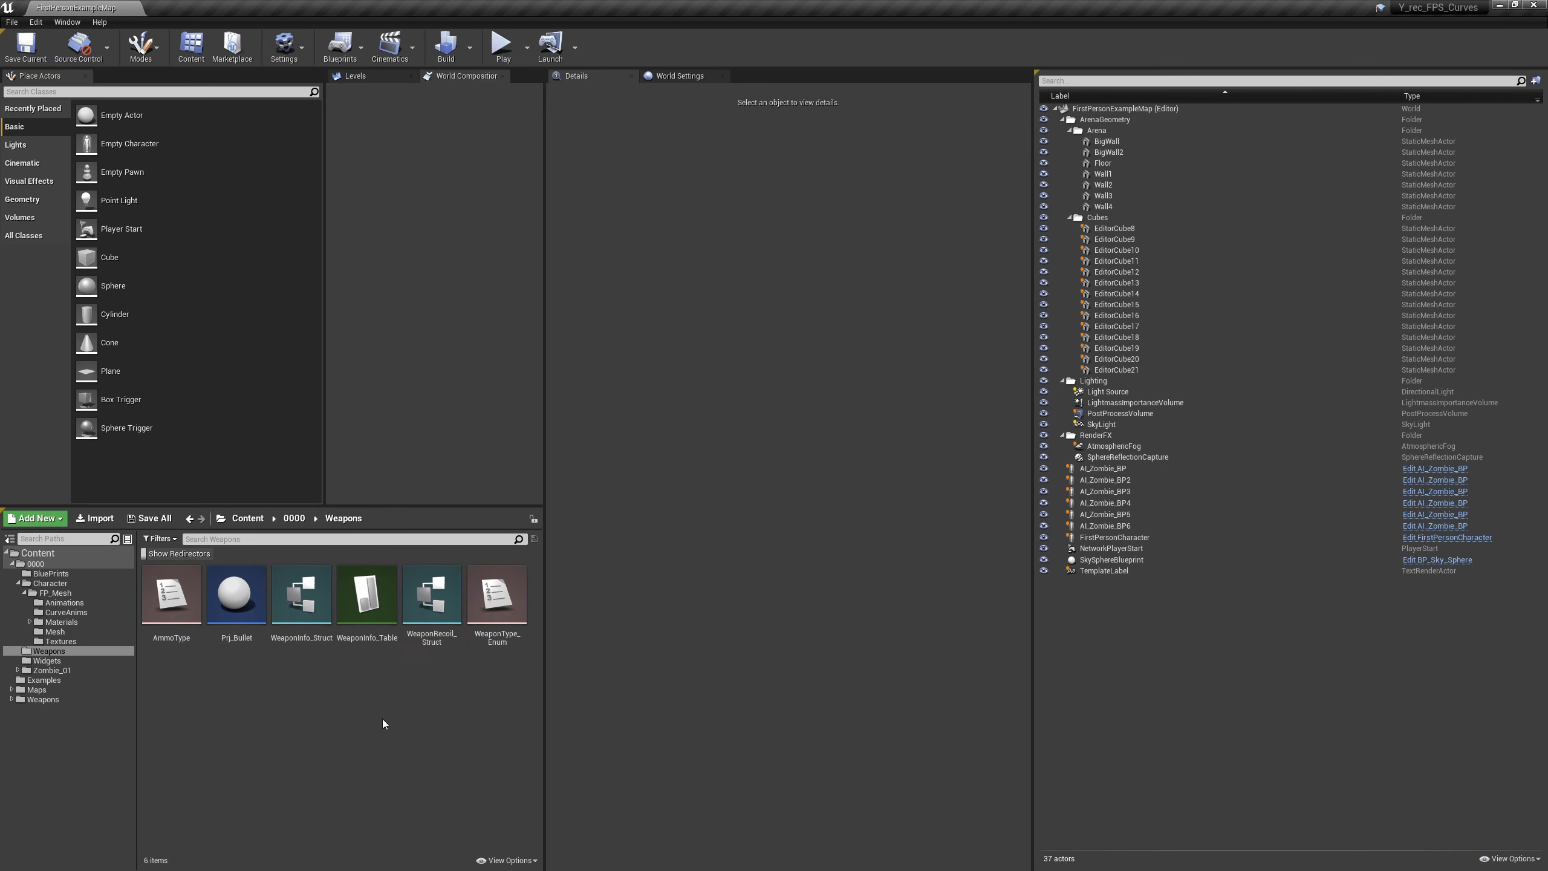
Create a data table in the Weapons folder with WeaponRecoil_Struct as its row structure and name it WeaponRecoil_Table.
right_click(407, 705)
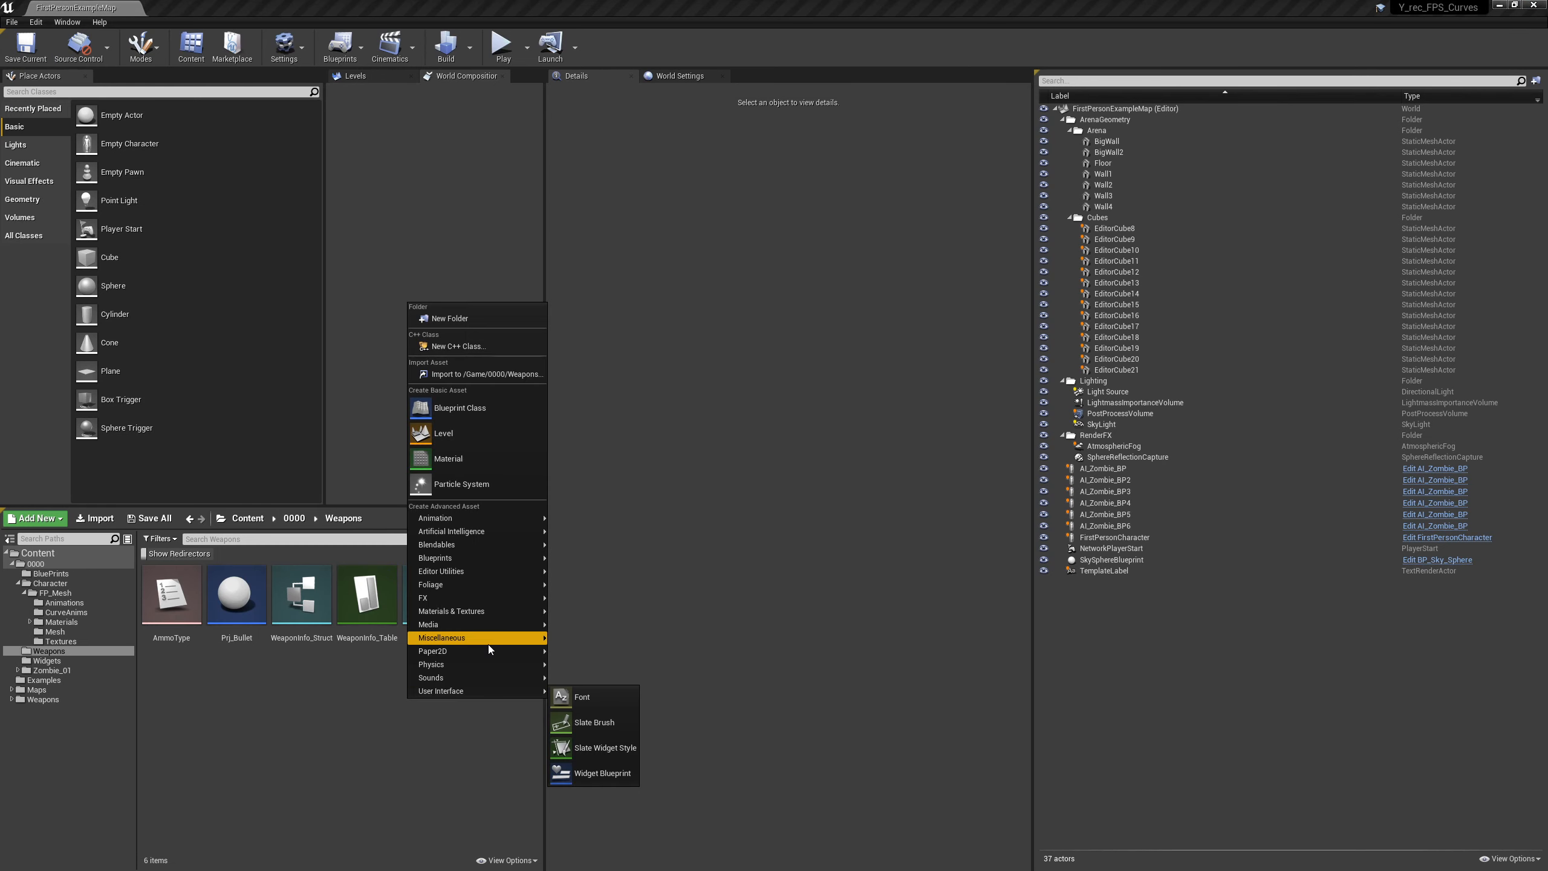
mouse_move(459, 597)
mouse_move(498, 558)
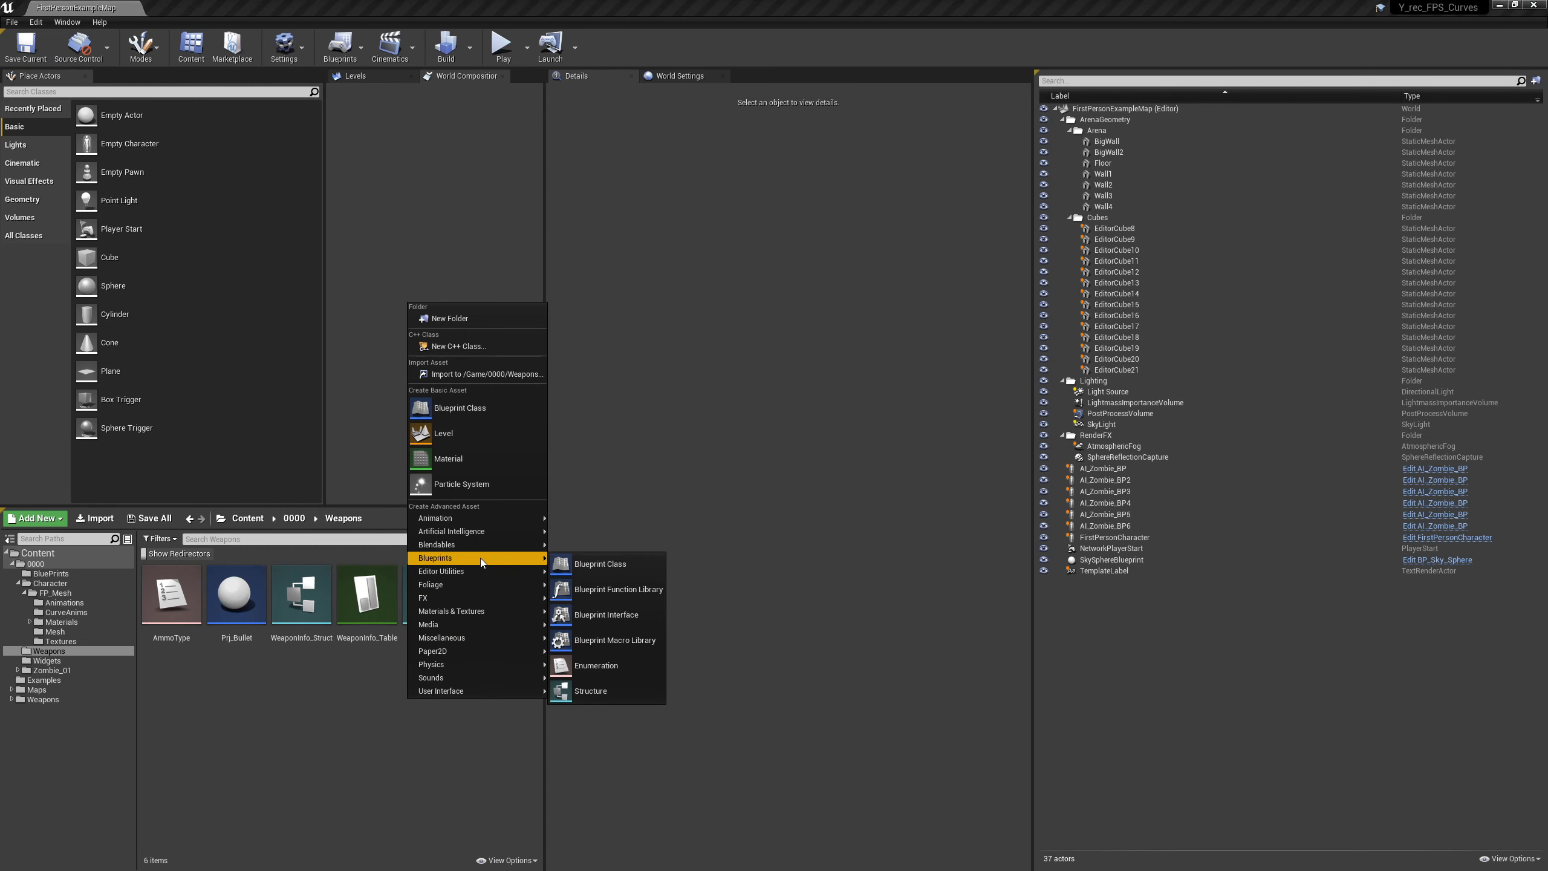
mouse_move(473, 638)
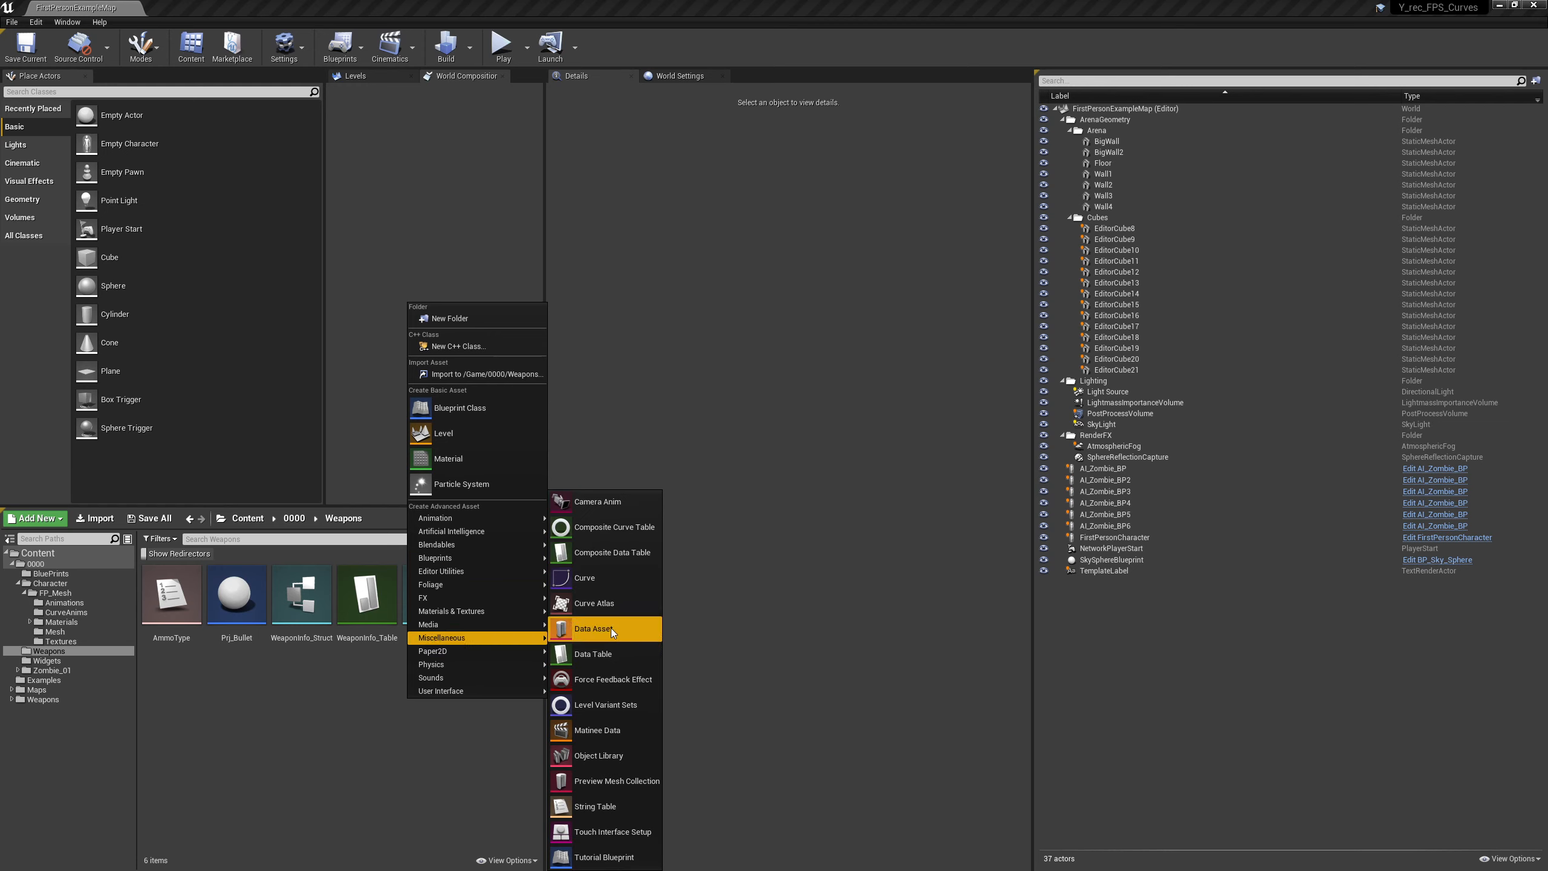
click(604, 654)
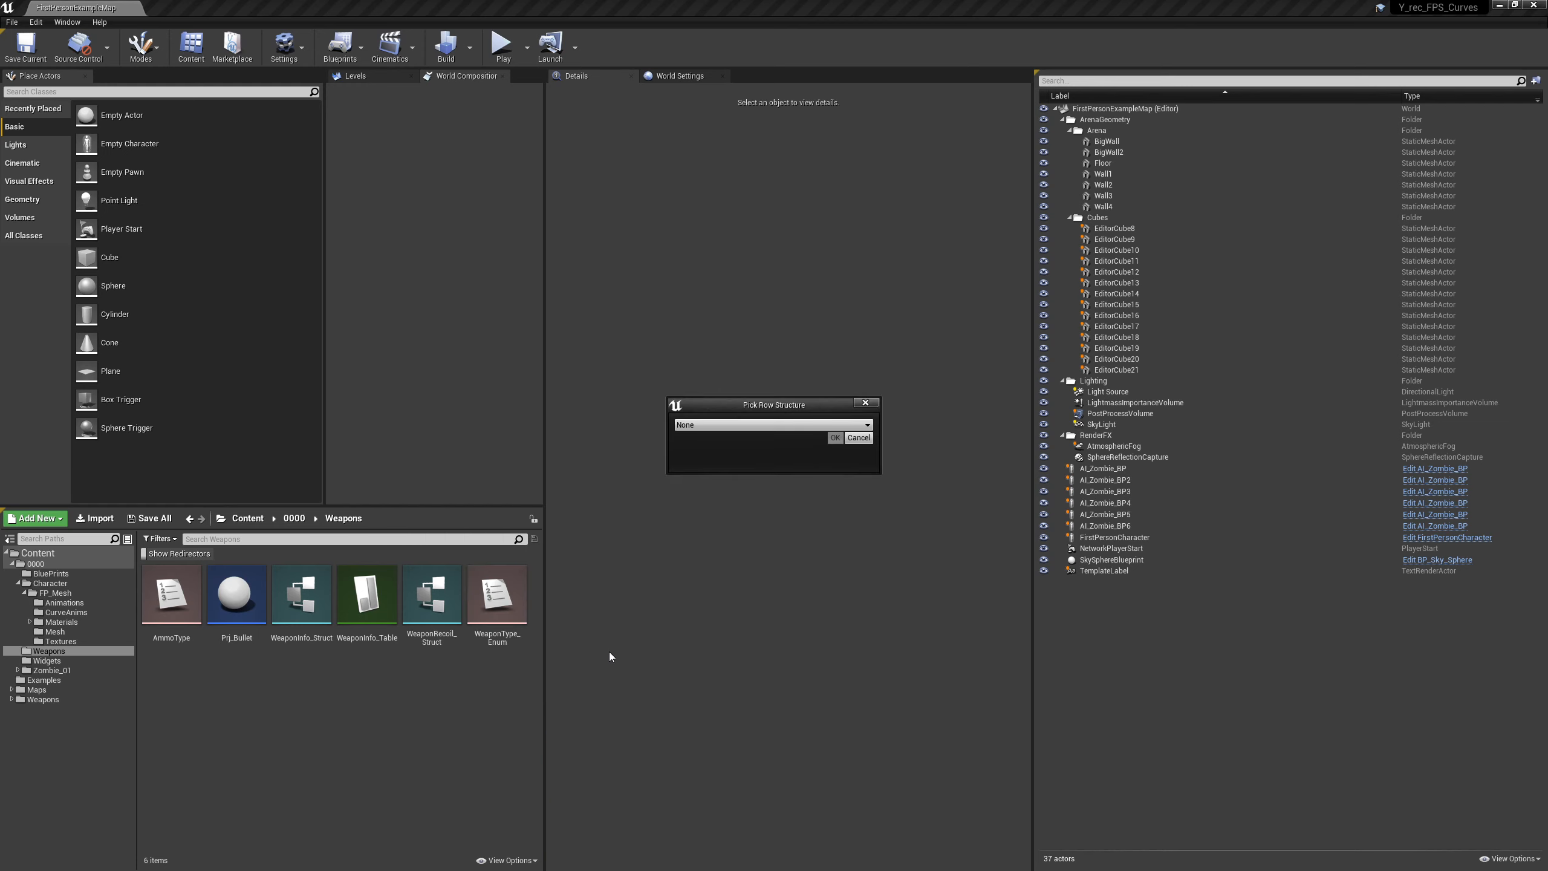
click(769, 426)
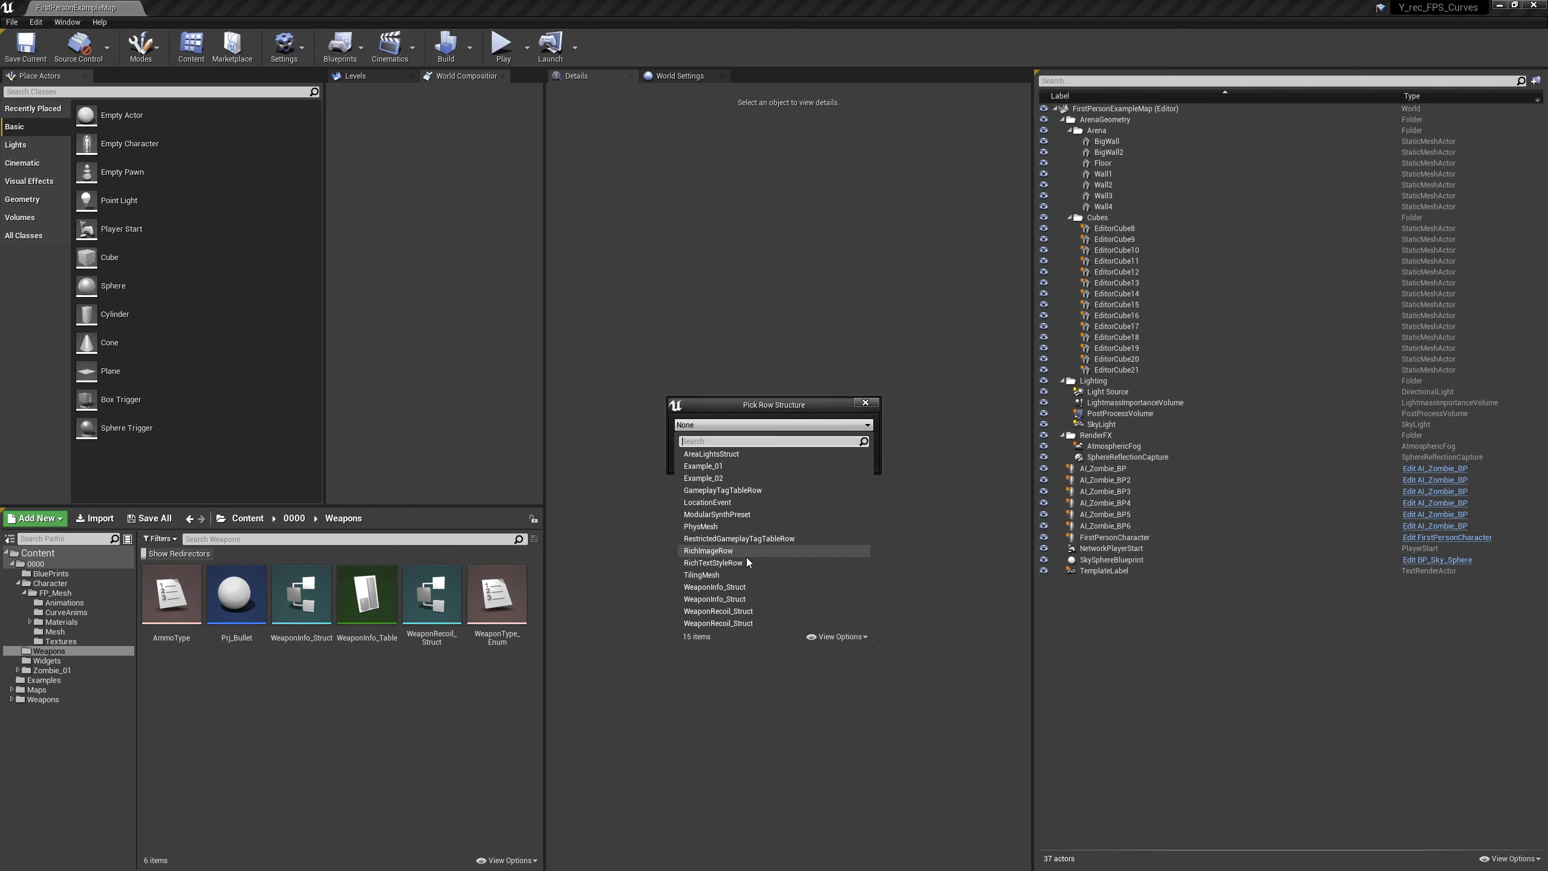
click(739, 610)
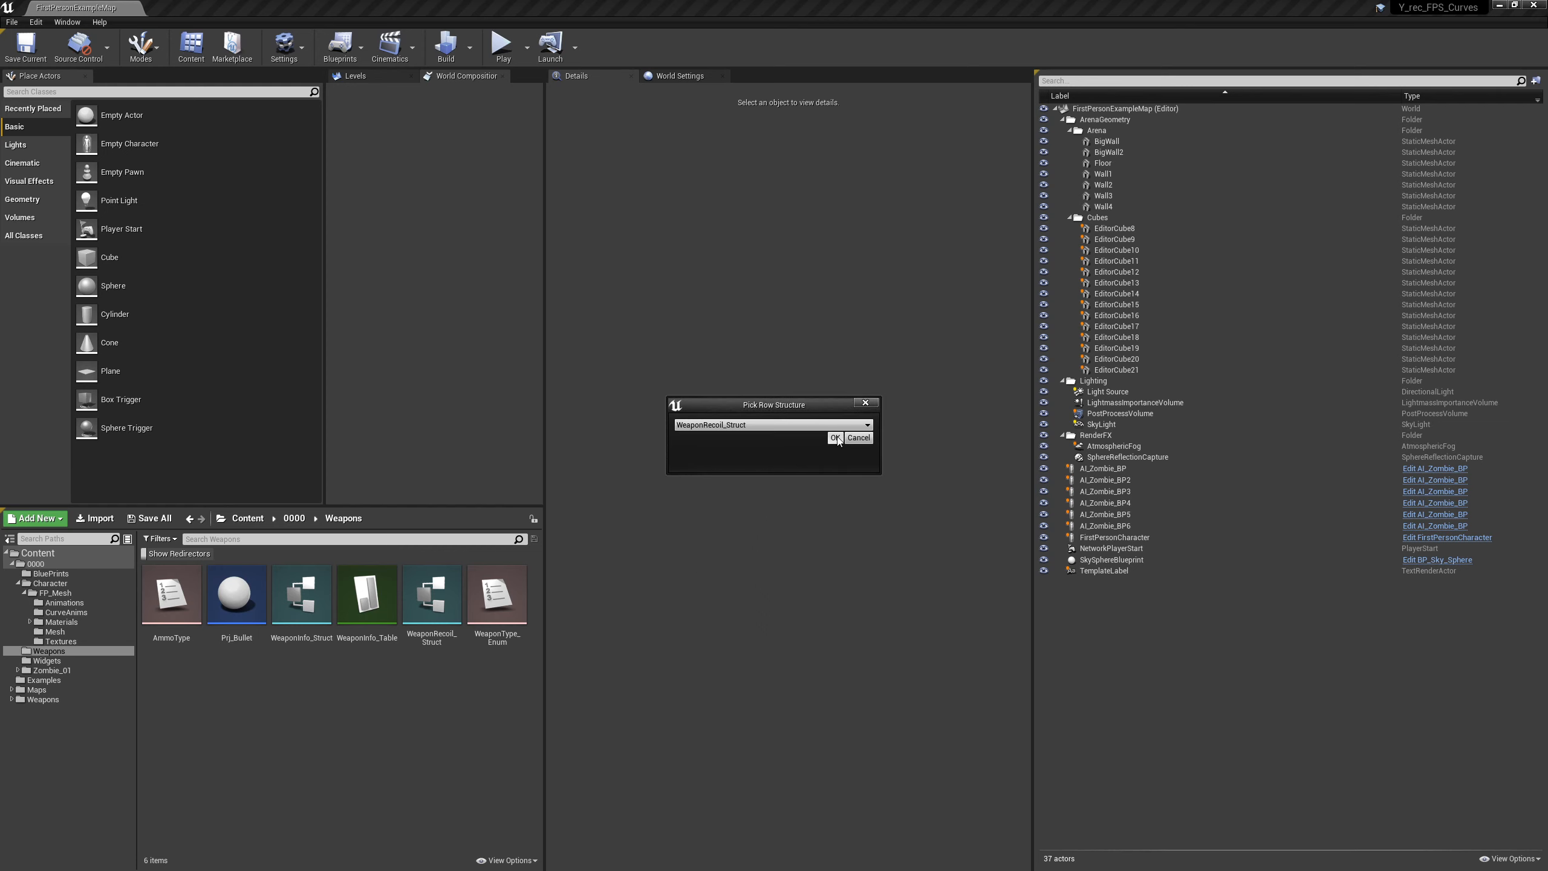
click(834, 438)
text(Wea)
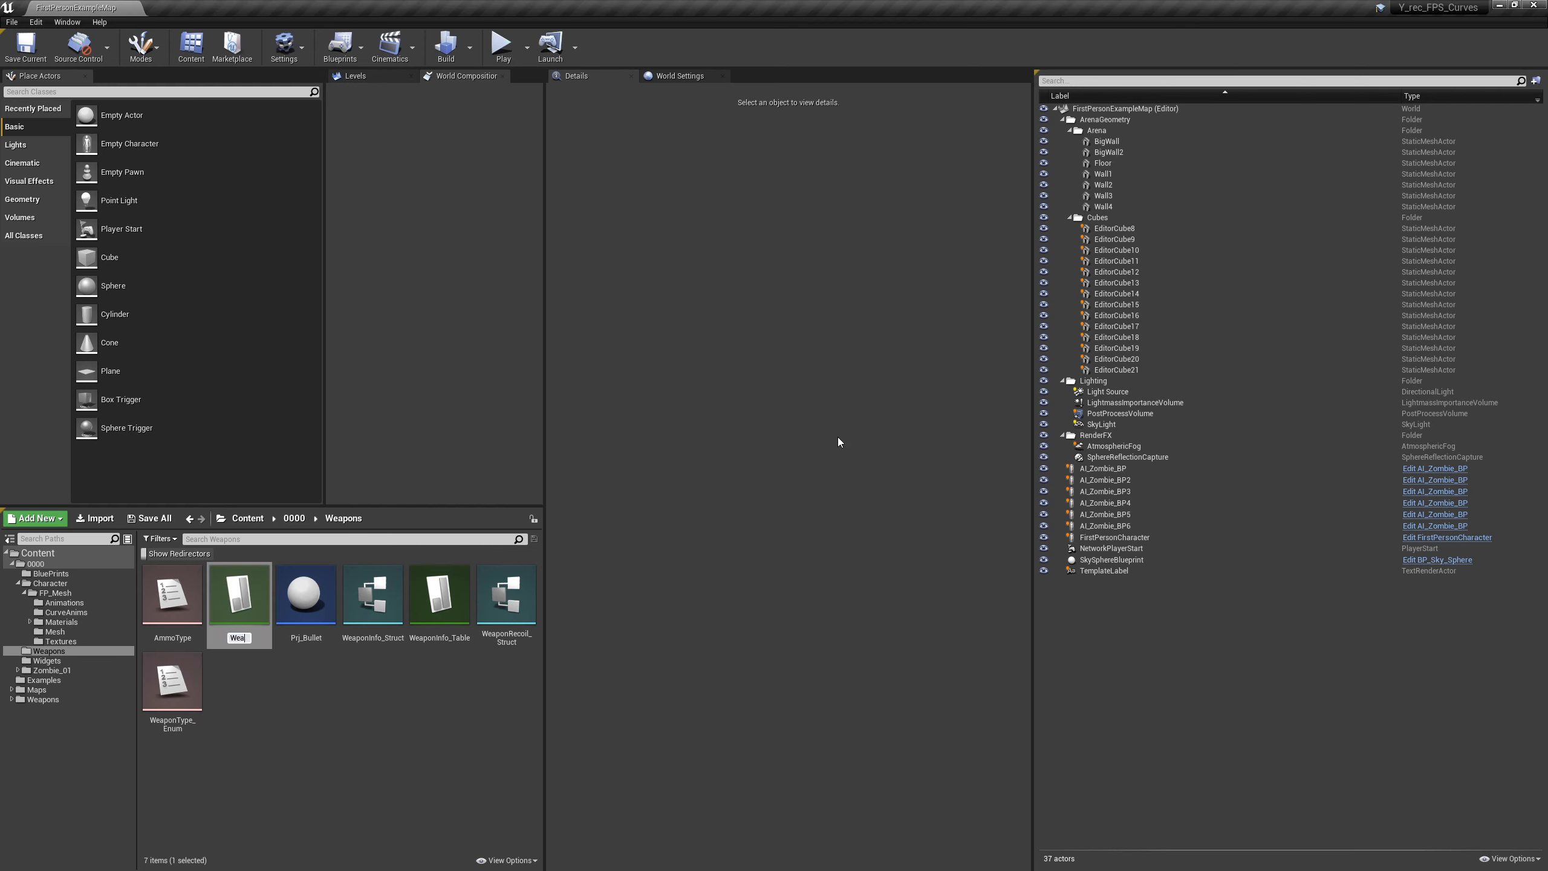
text(ponRecoil_Table)
key(Return)
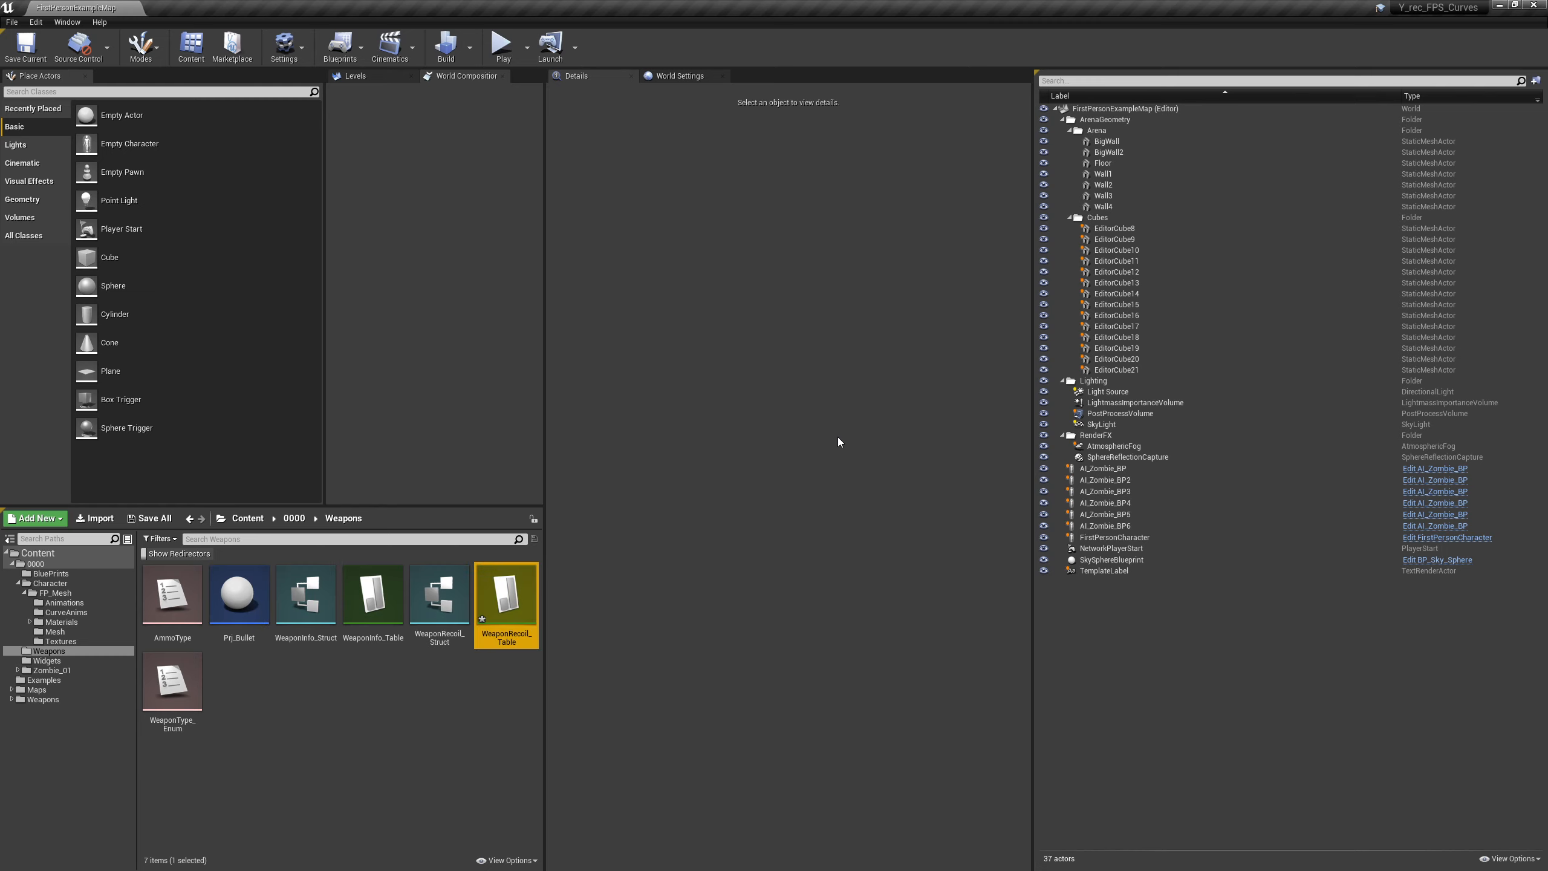